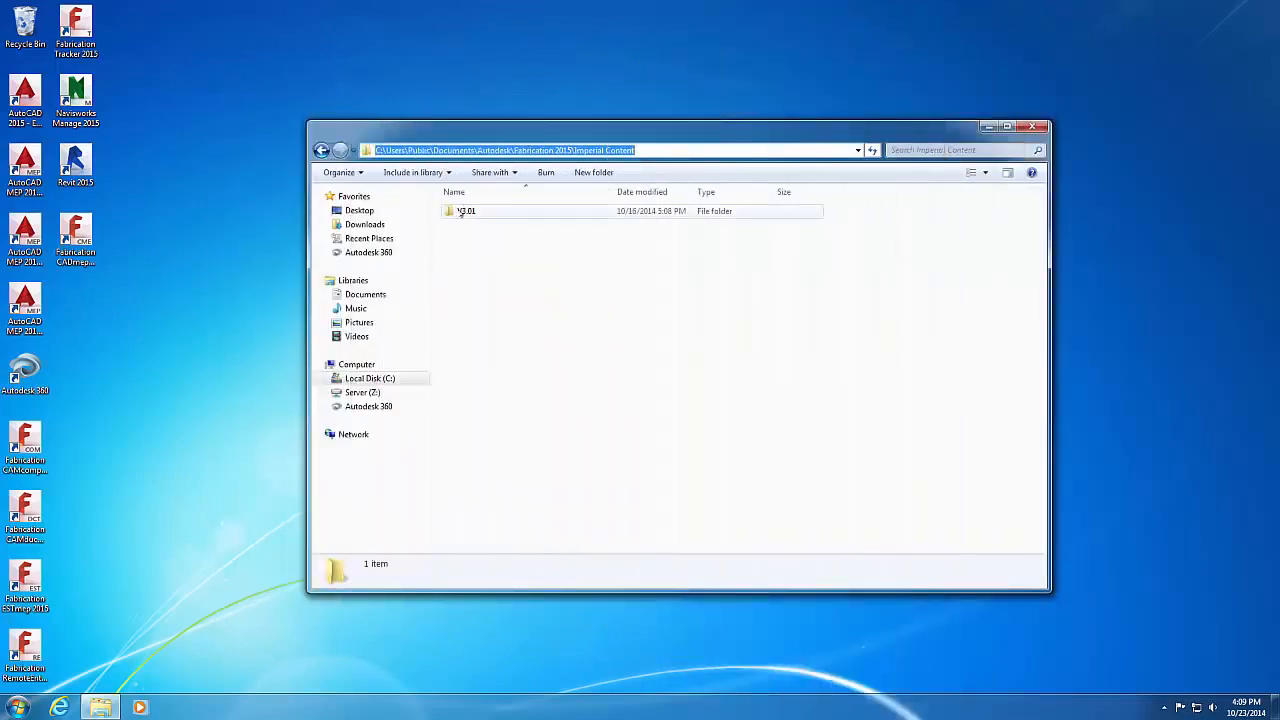
Step: Compress the V3.01 configuration folder into a V3.01.zip backup with the default name
left_click(461, 213)
right_click(461, 213)
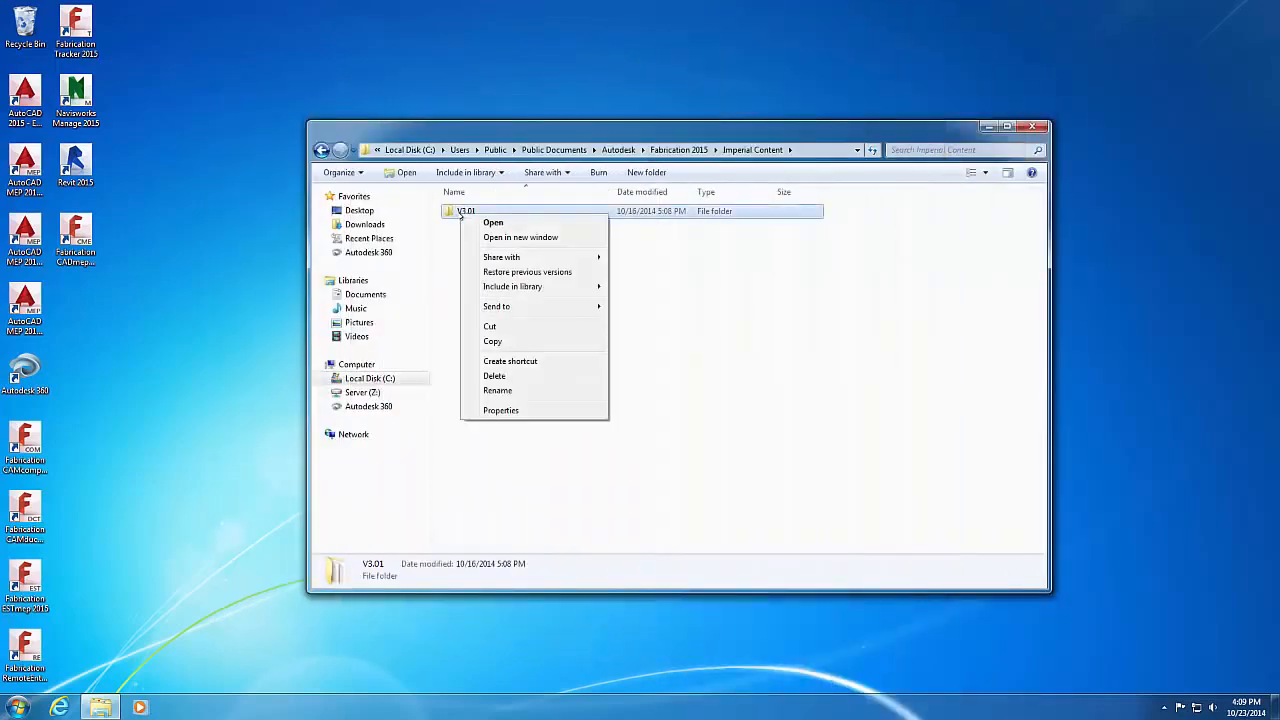
mouse_move(496, 308)
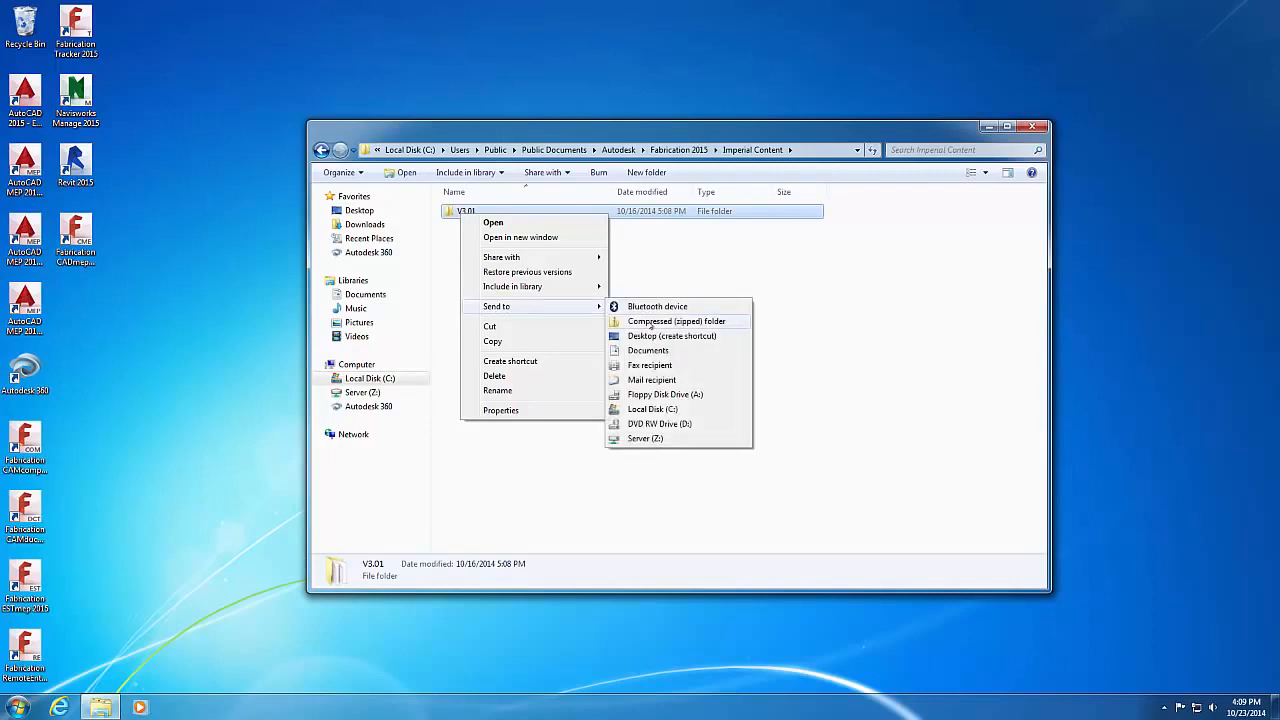
left_click(651, 321)
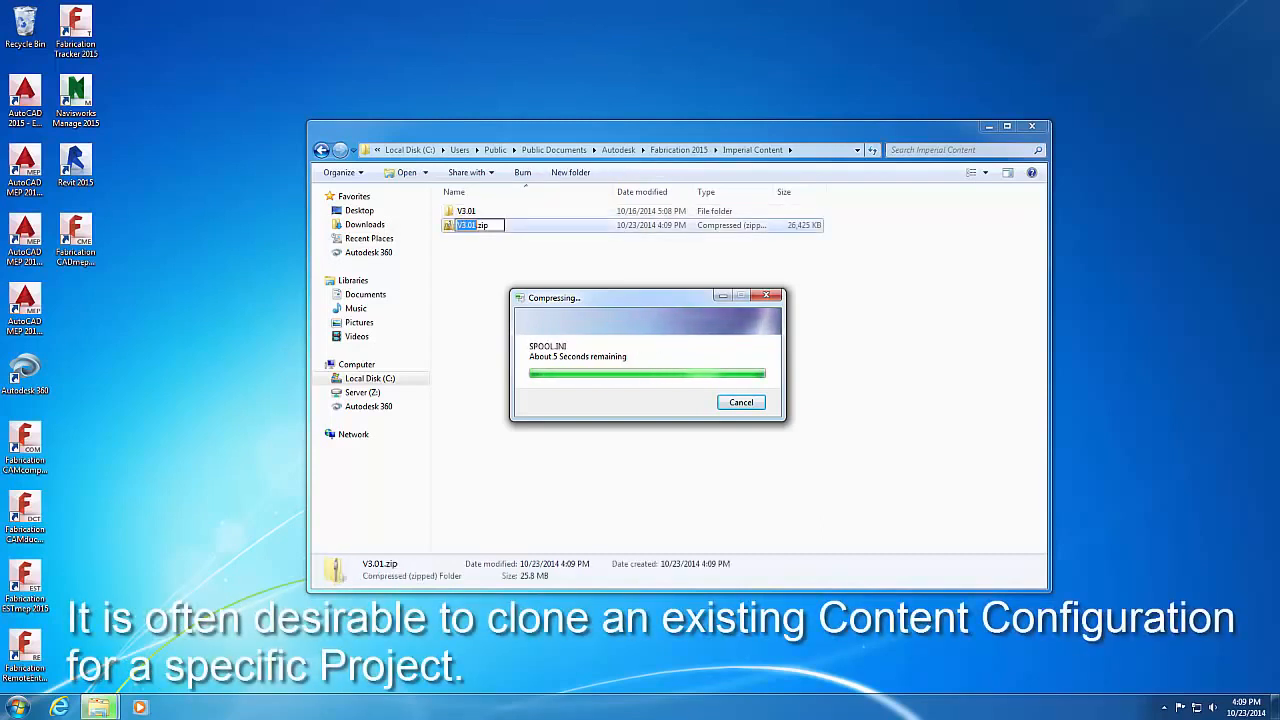
left_click(656, 317)
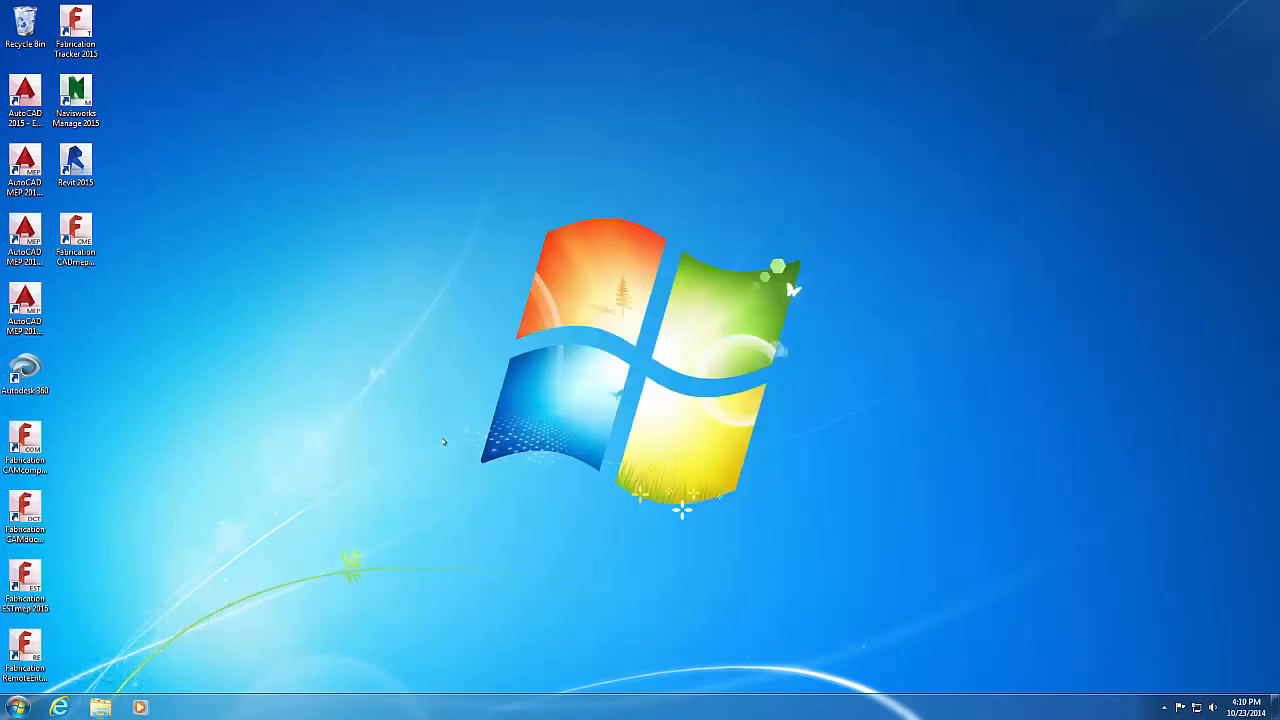
Step: Launch the Autodesk Fabrication Migration Tool from the CAMduct 2015 group and start Import Fabrication Configuration
left_click(18, 707)
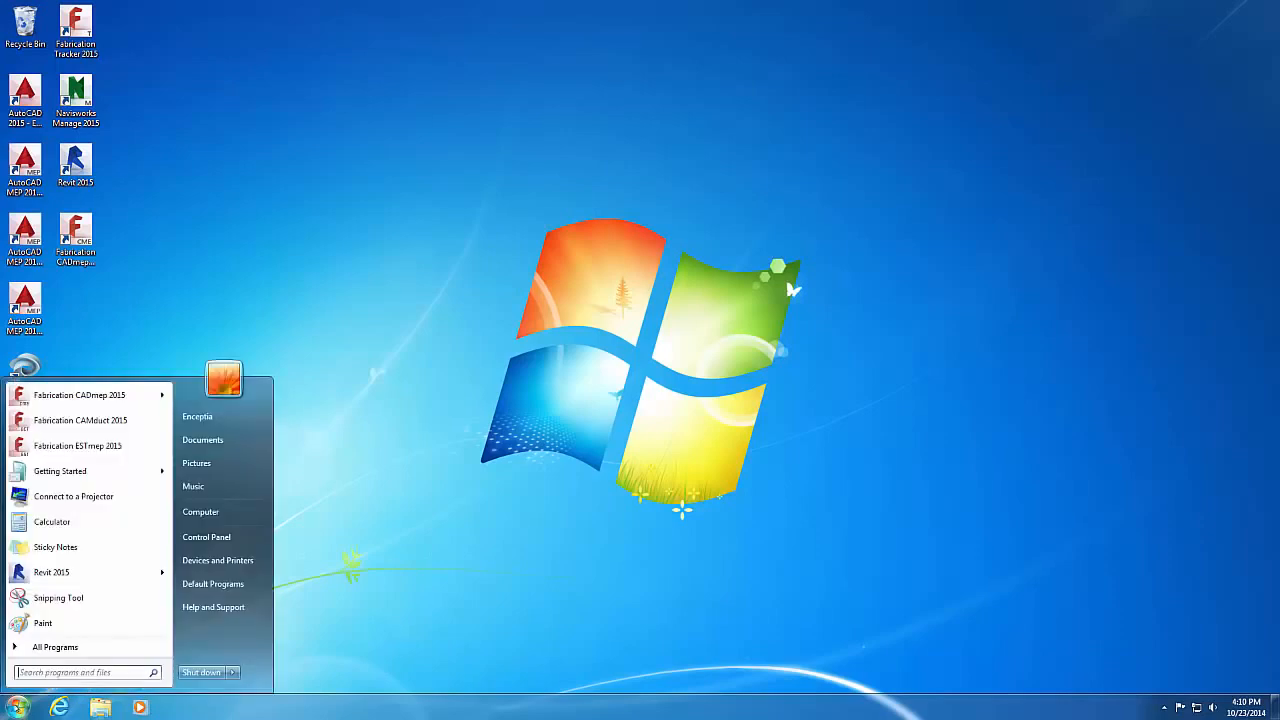
left_click(45, 646)
left_click(45, 516)
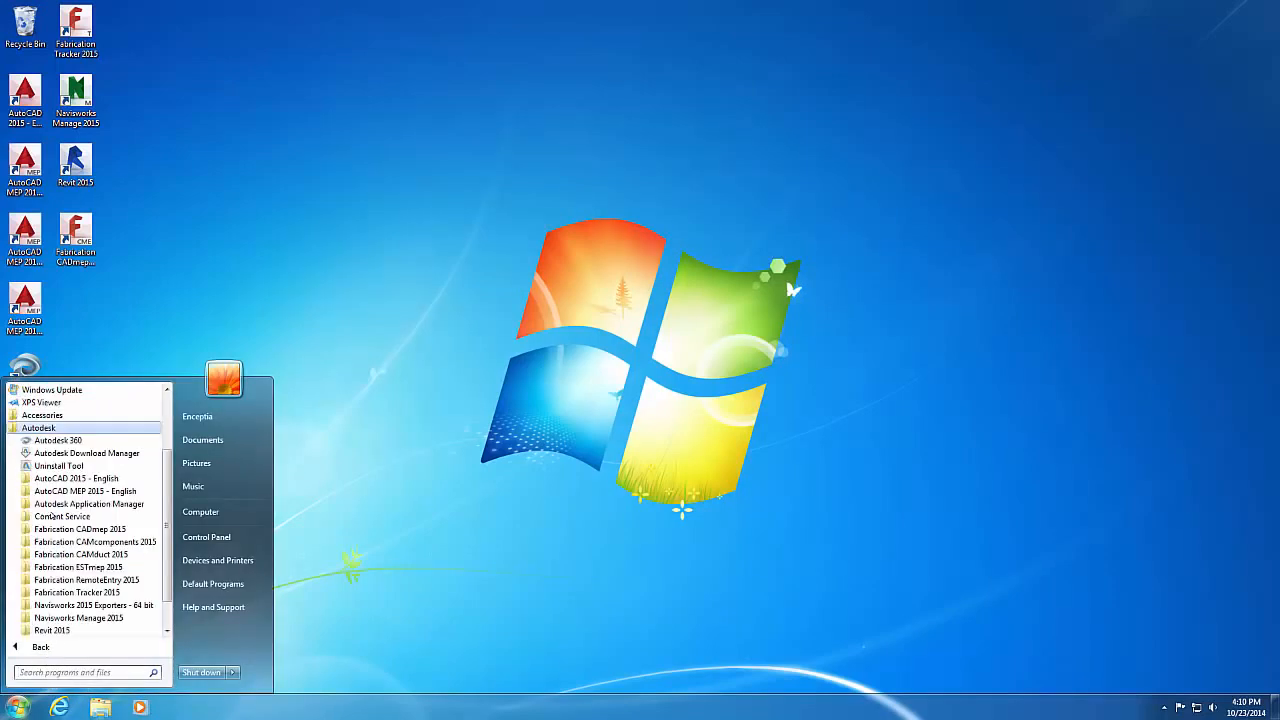
left_click(72, 555)
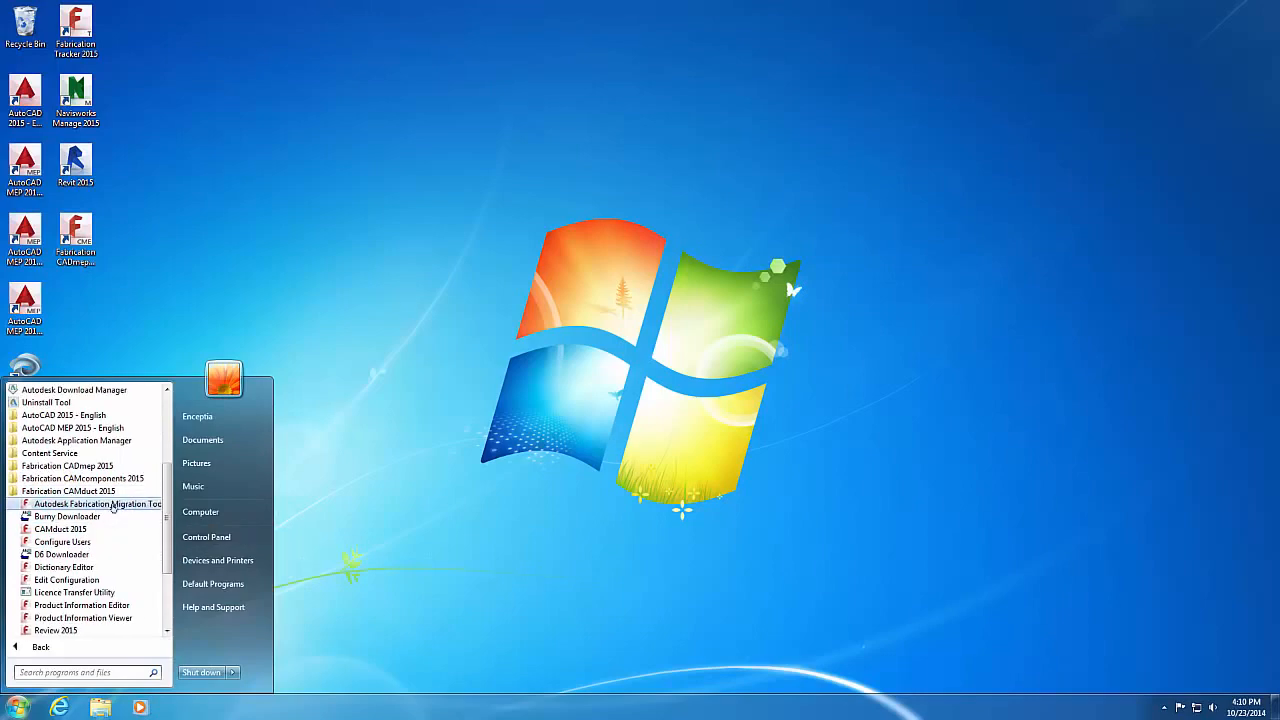
left_click(114, 507)
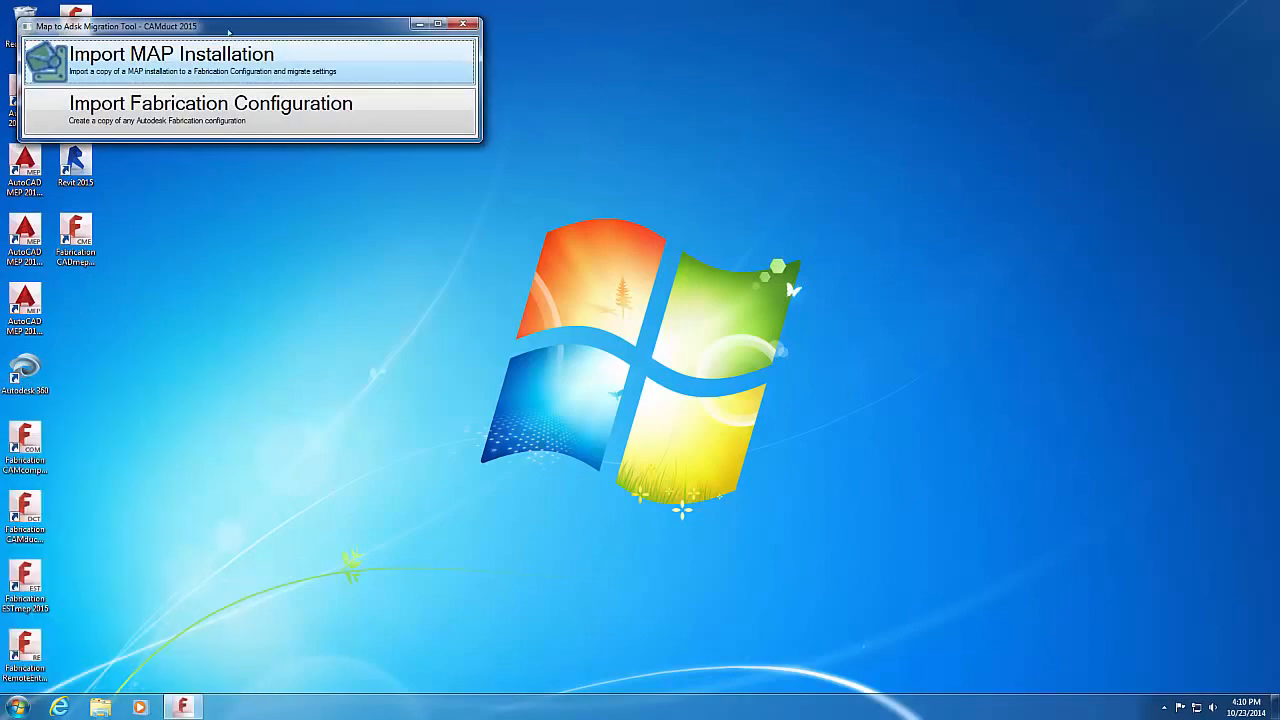
left_click_drag(229, 32, 418, 206)
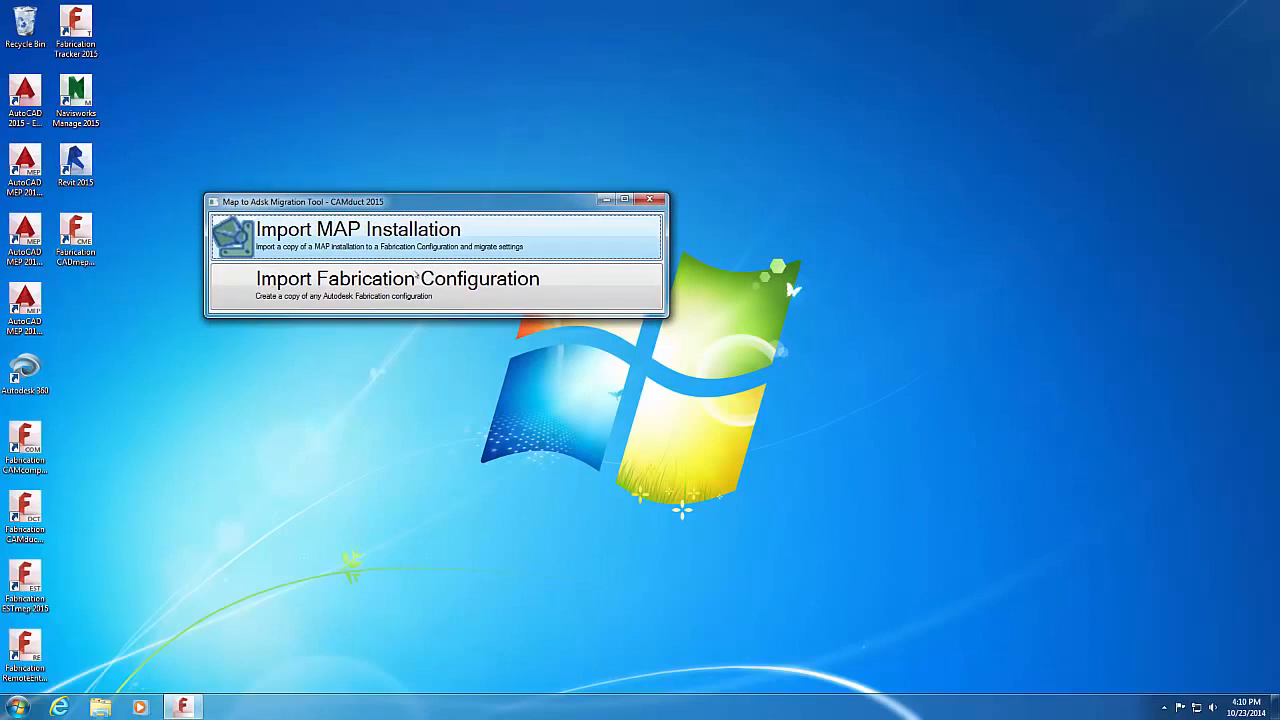
left_click(415, 288)
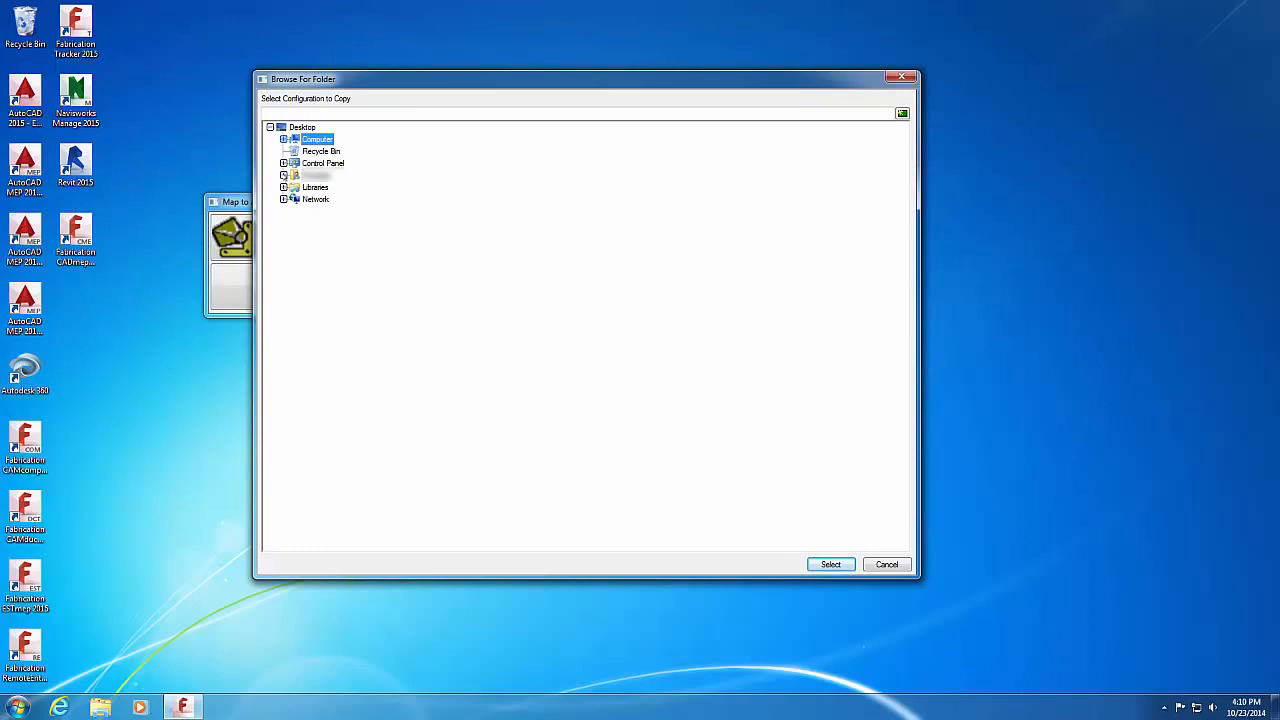
Step: Browse to C:\Users\Public\Public Documents\Autodesk\Fabrication 2015\Imperial Content
left_click(283, 139)
left_click(296, 175)
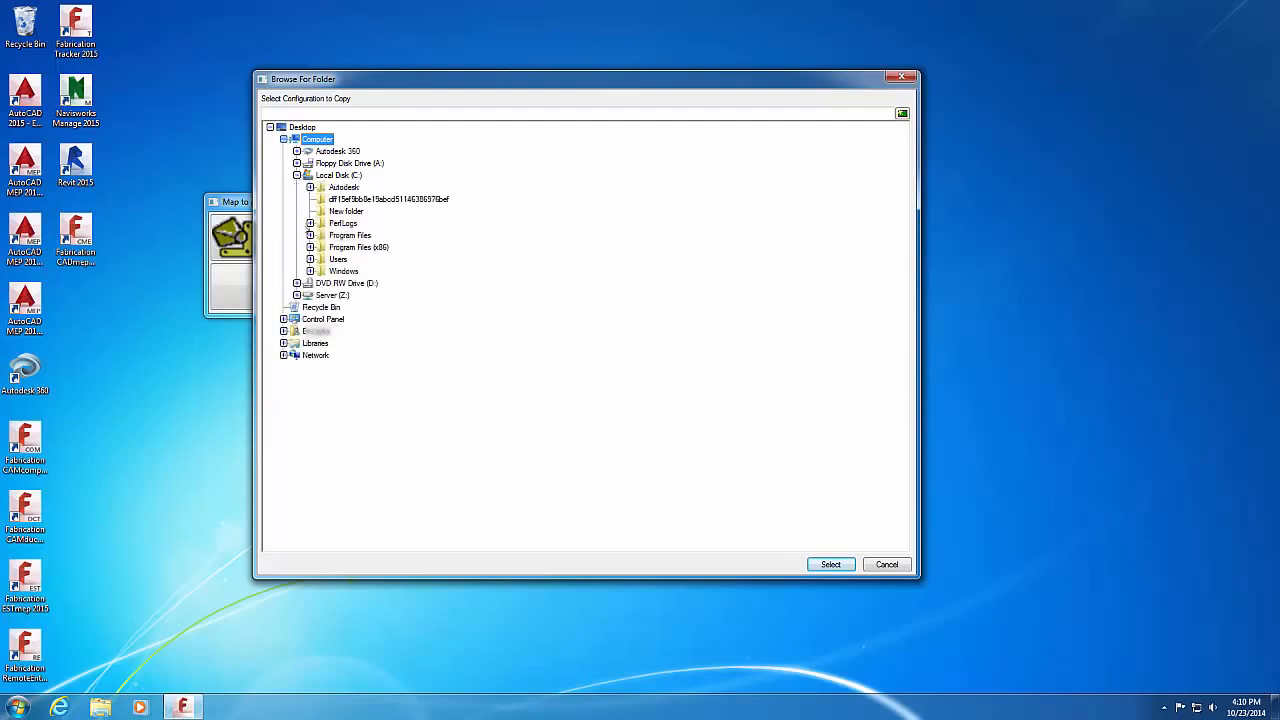
left_click(310, 259)
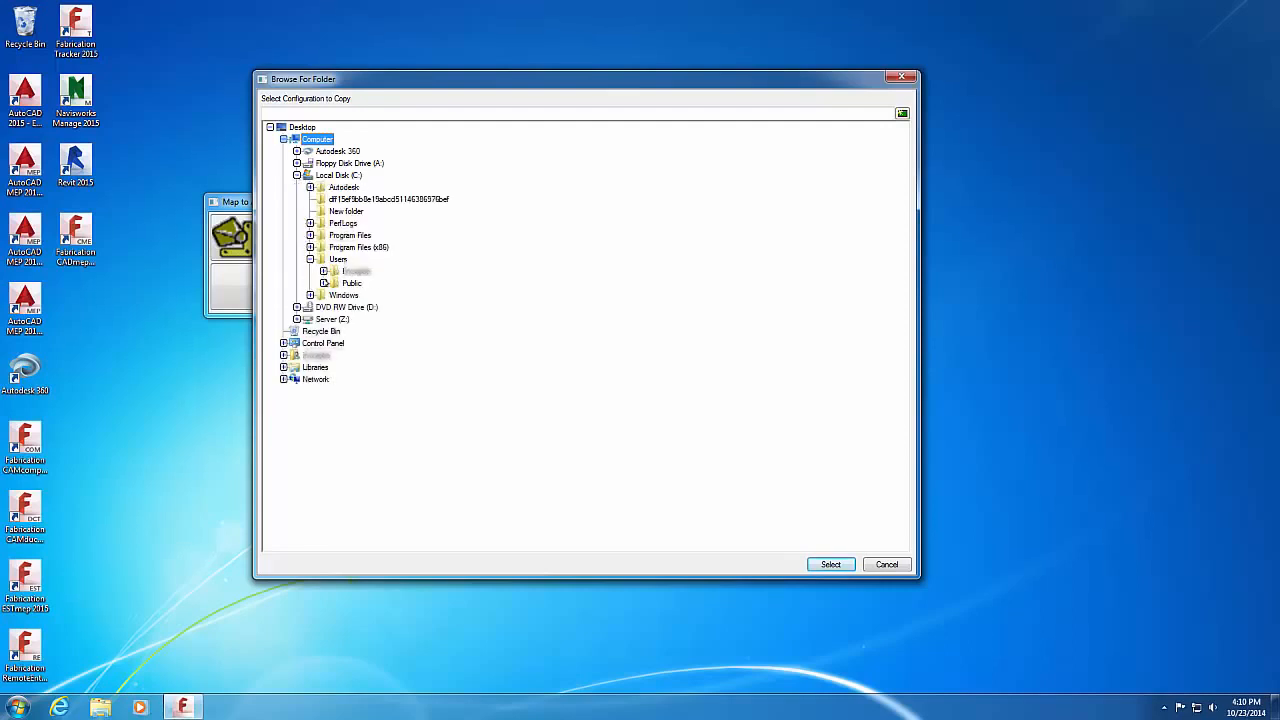
left_click(323, 283)
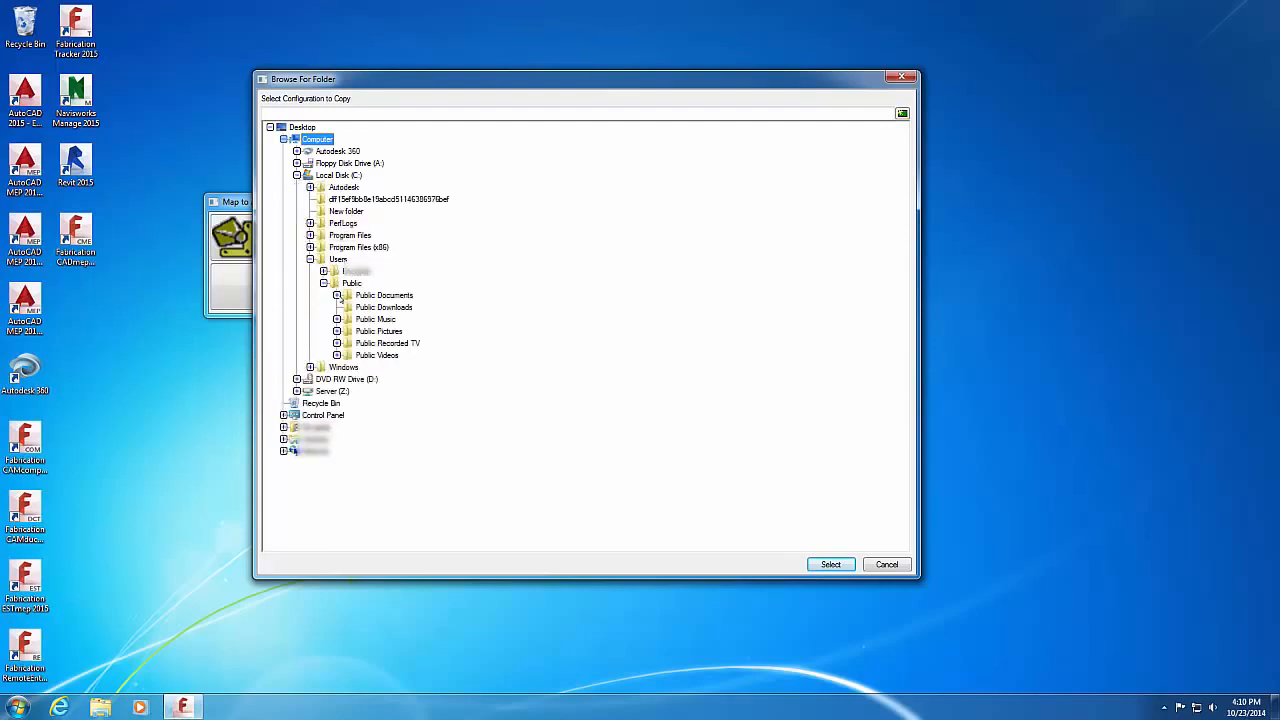
left_click(337, 295)
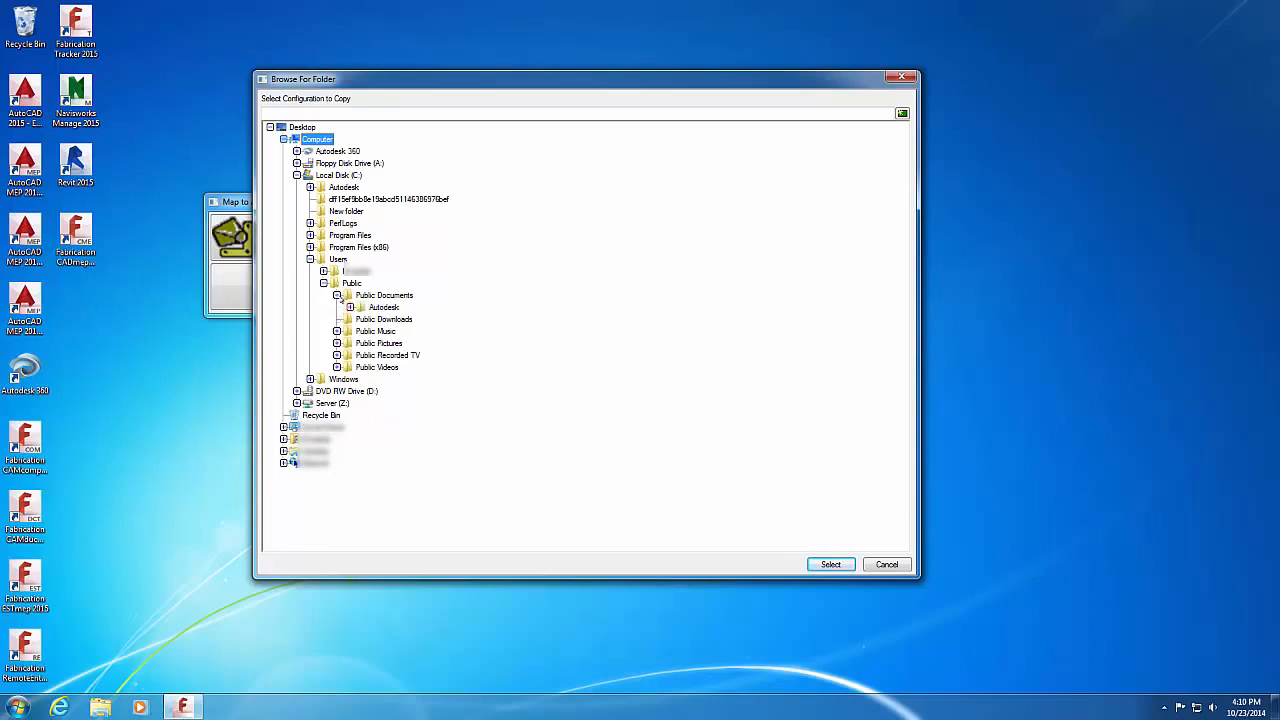
left_click(350, 307)
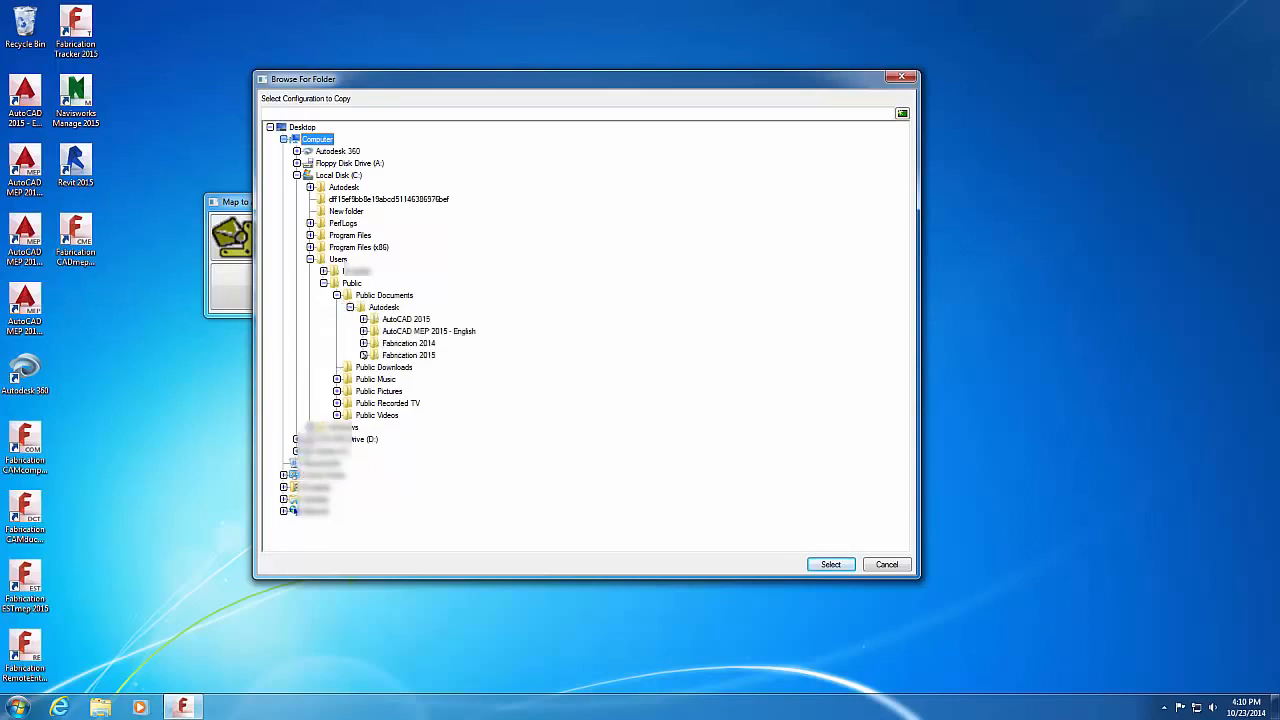
left_click(363, 355)
left_click(413, 367)
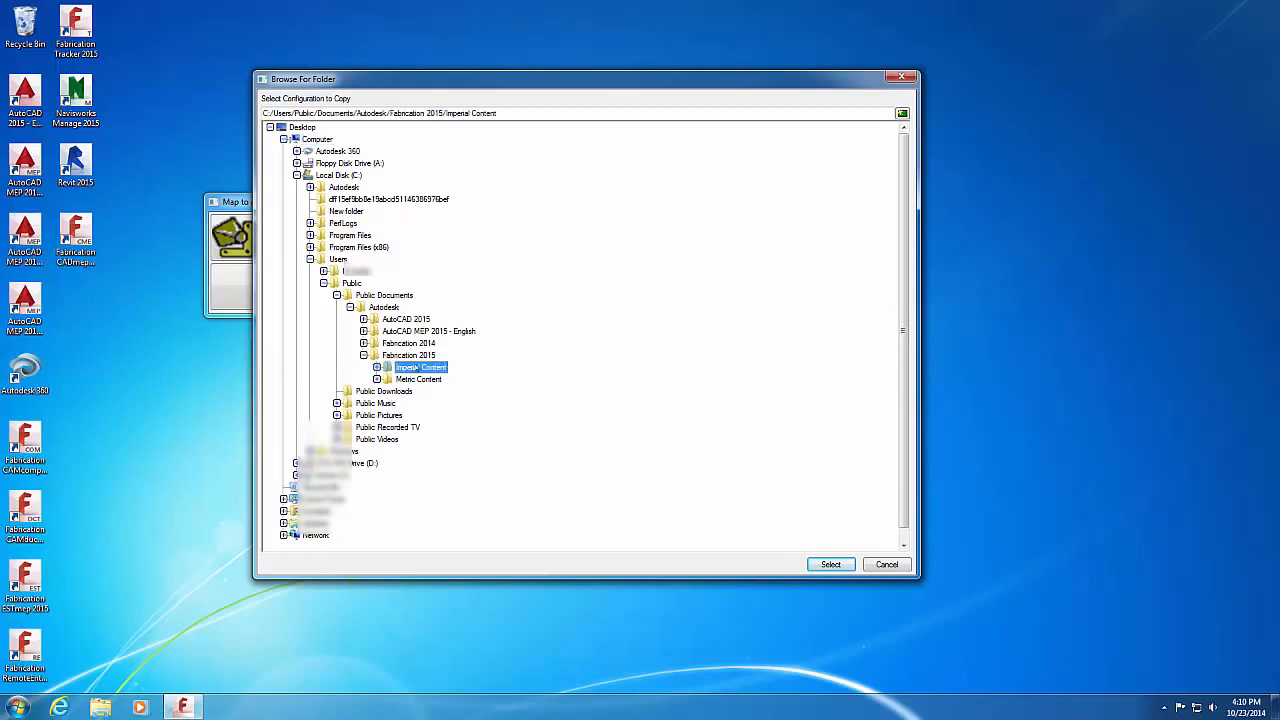
Step: Select the V3.01 configuration and copy it as 'Copy of V3.01'
left_click(380, 368)
left_click(418, 380)
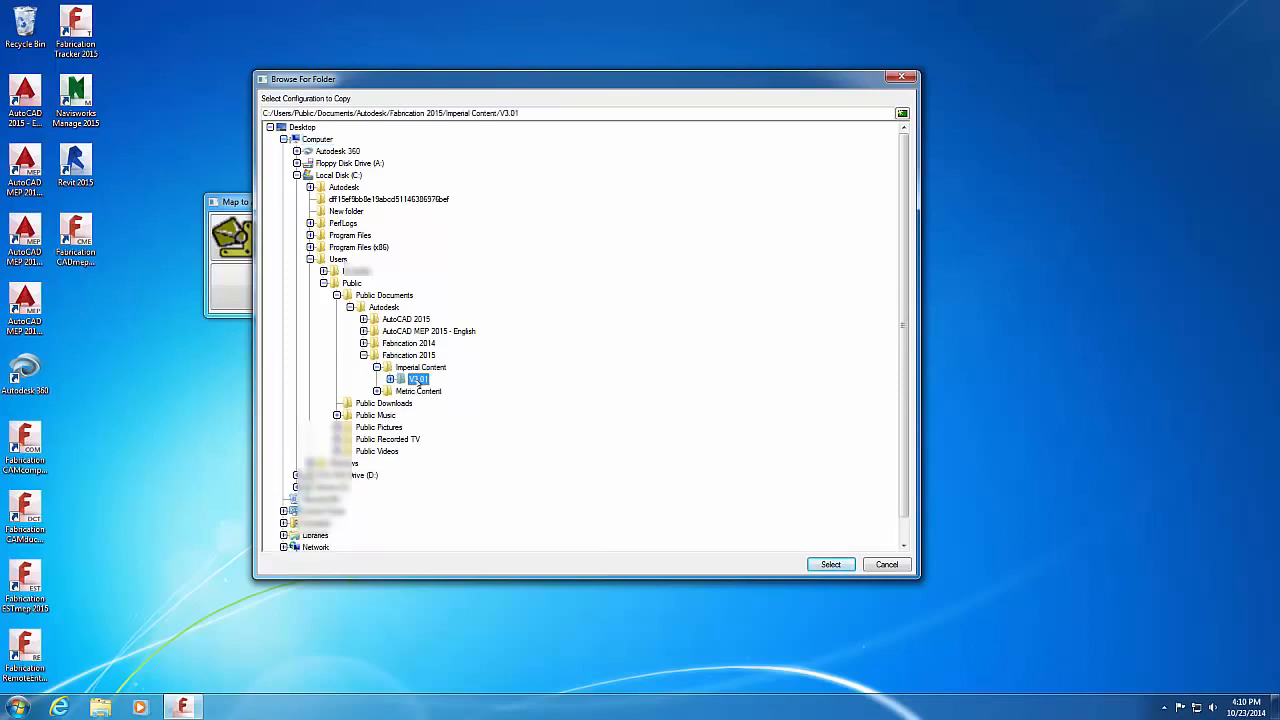
left_click(831, 565)
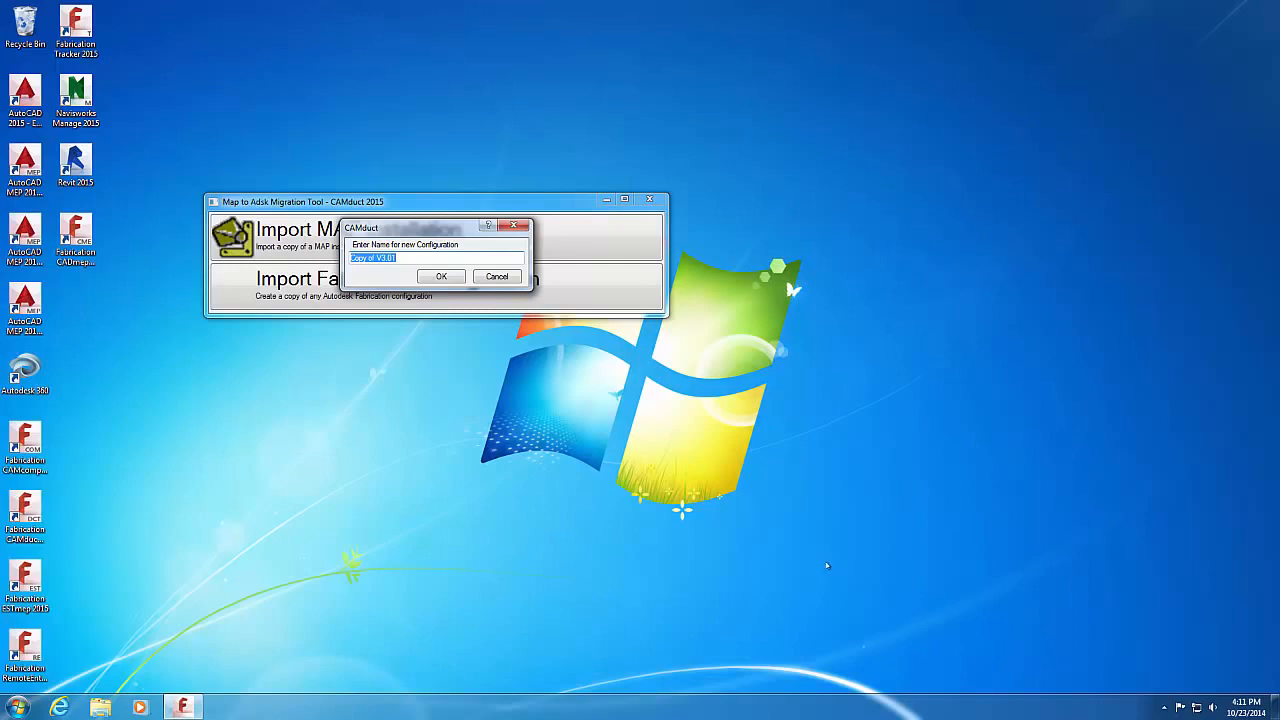
left_click(441, 276)
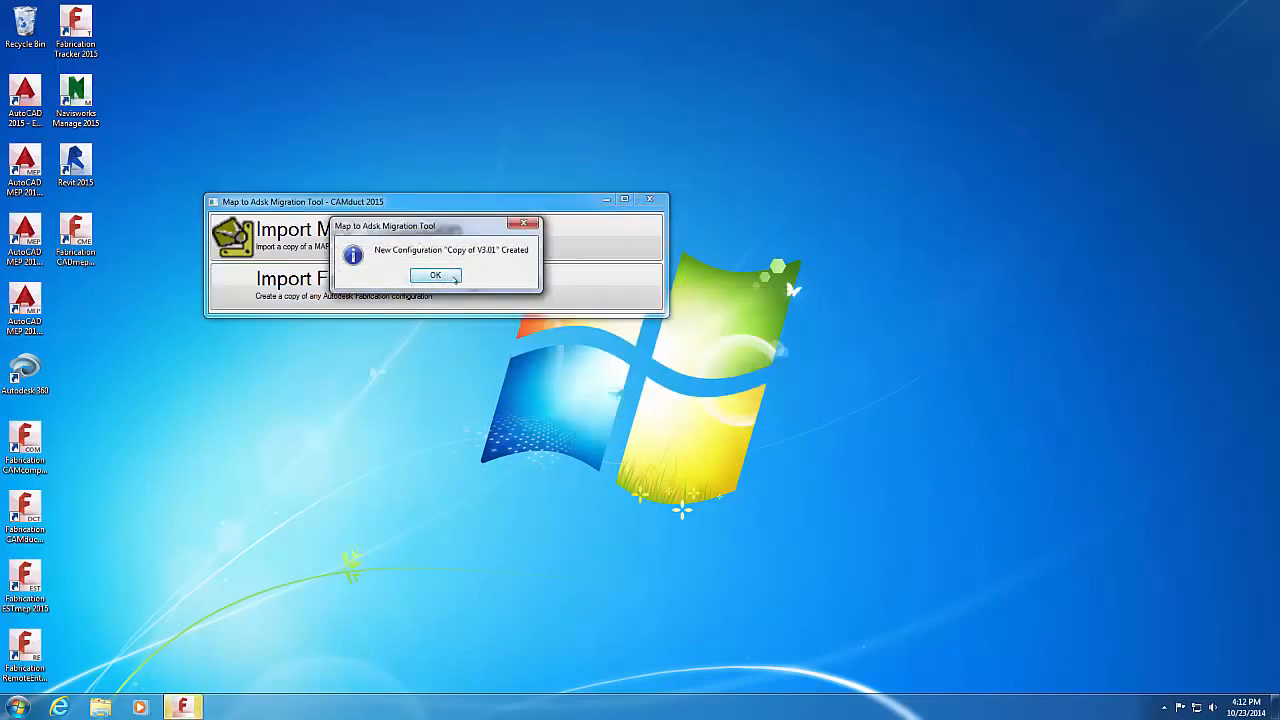
left_click(436, 275)
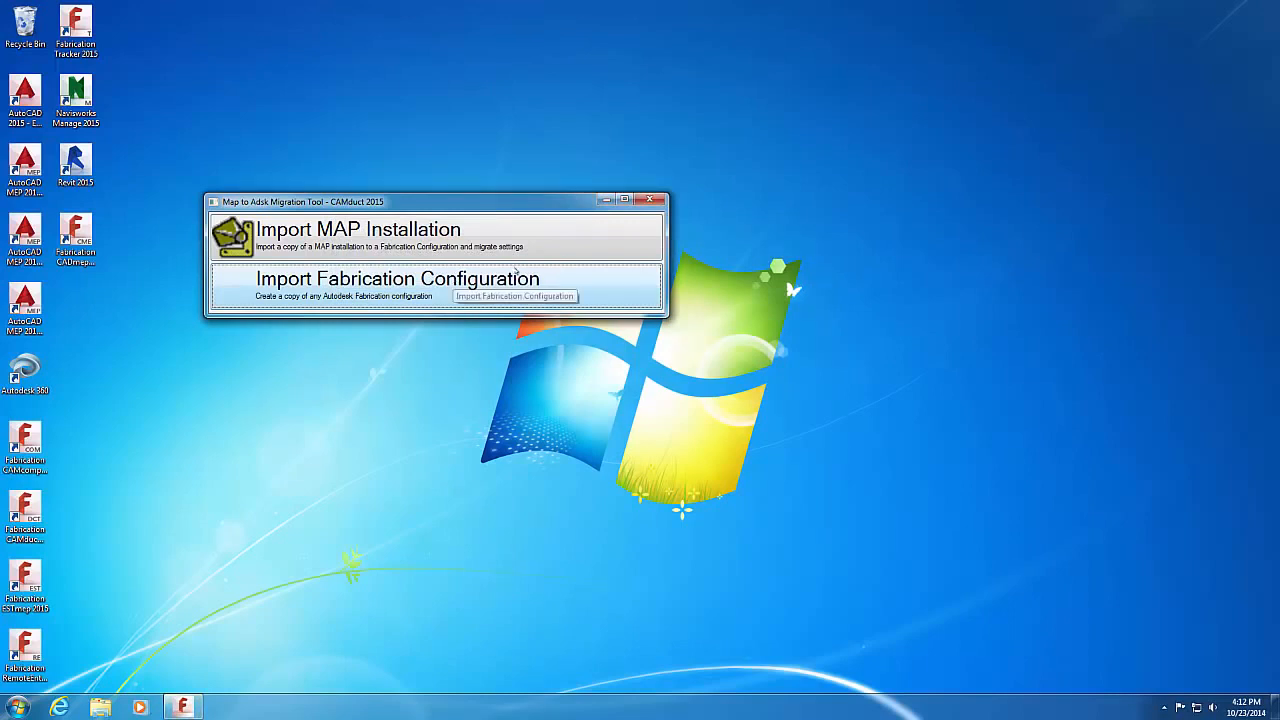
Step: Close the Migration Tool and create a blank CAMduct job using the Copy of V3.01 configuration
left_click(662, 199)
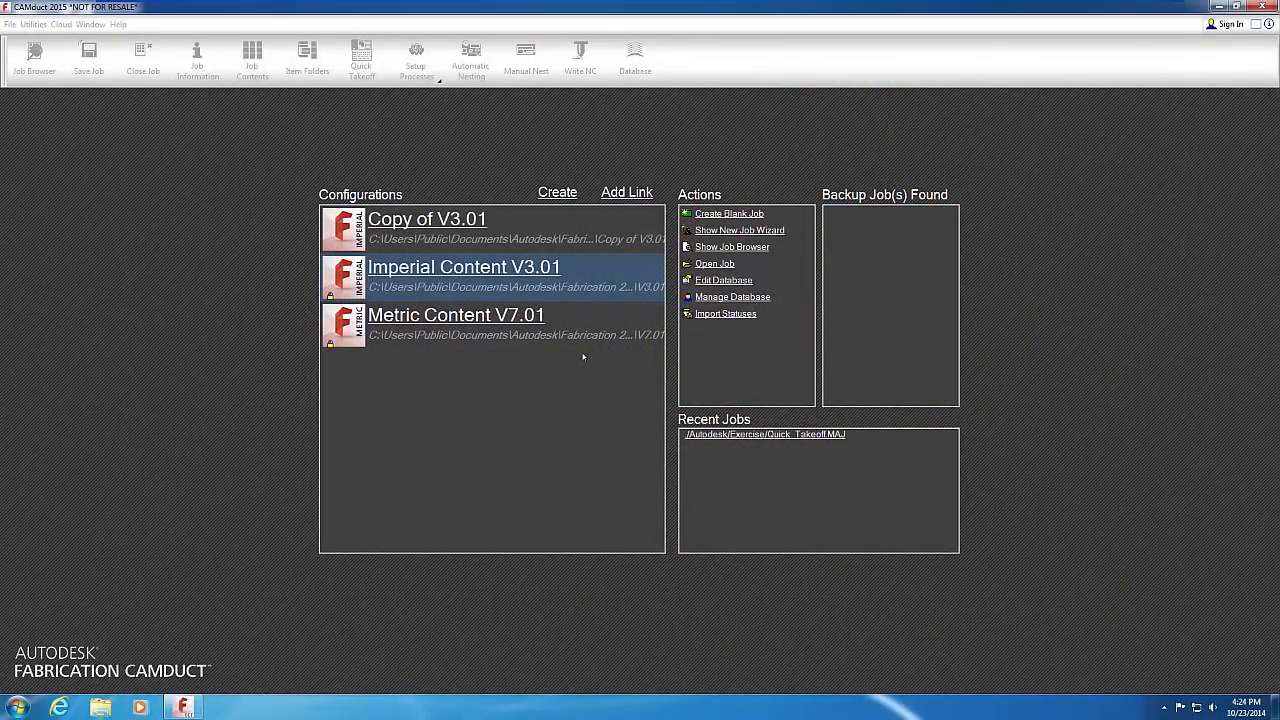
left_click(484, 226)
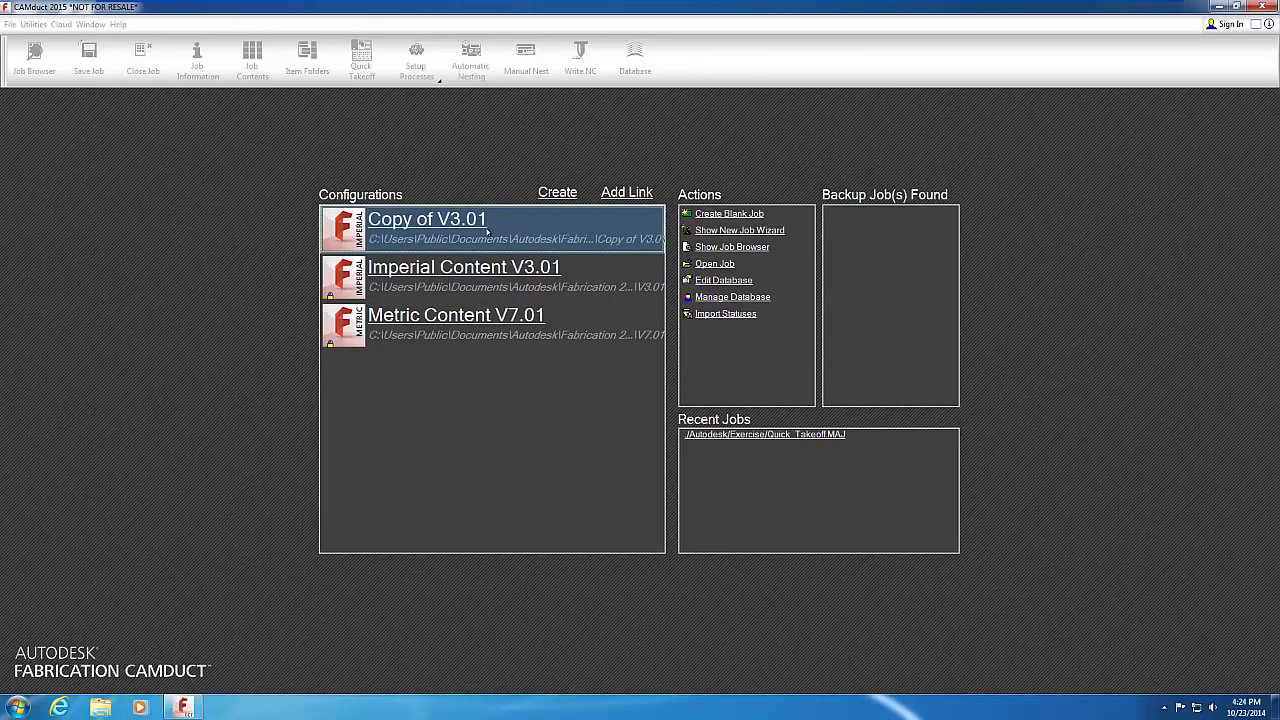
left_click(704, 214)
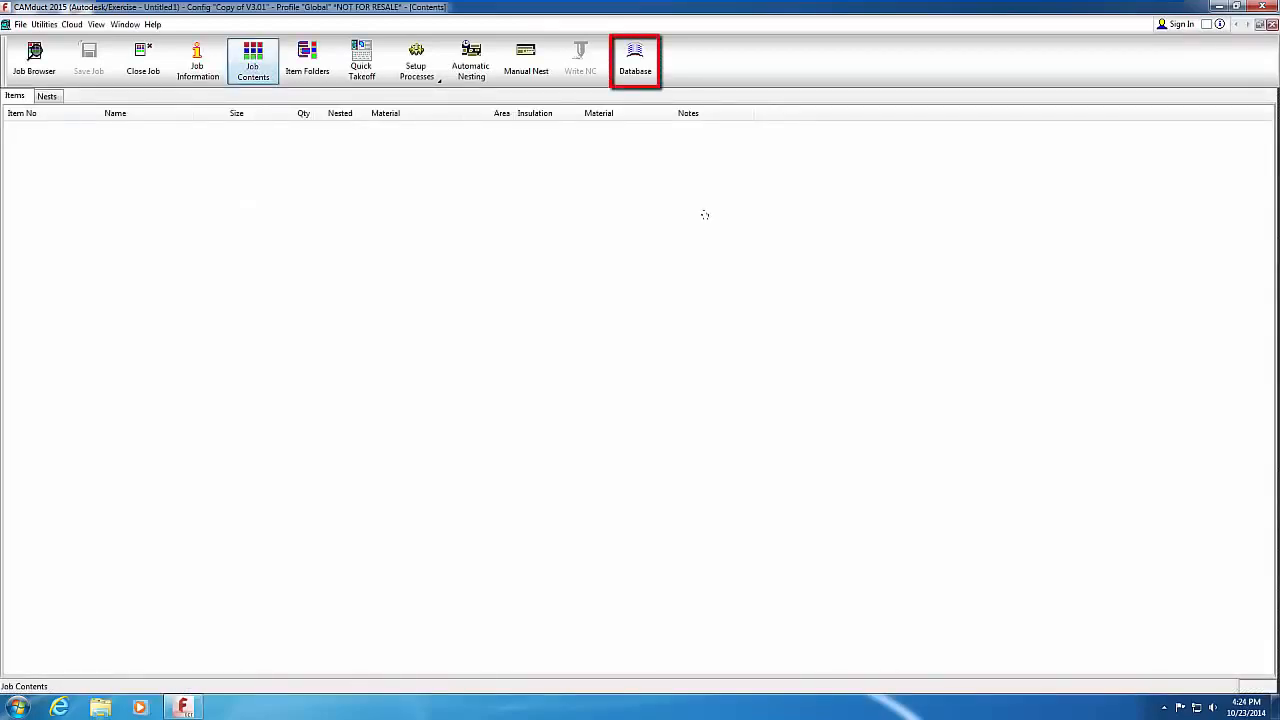
Step: Open Database > Fittings > Materials, view the Insulation materials, then return to the Main list
left_click(645, 70)
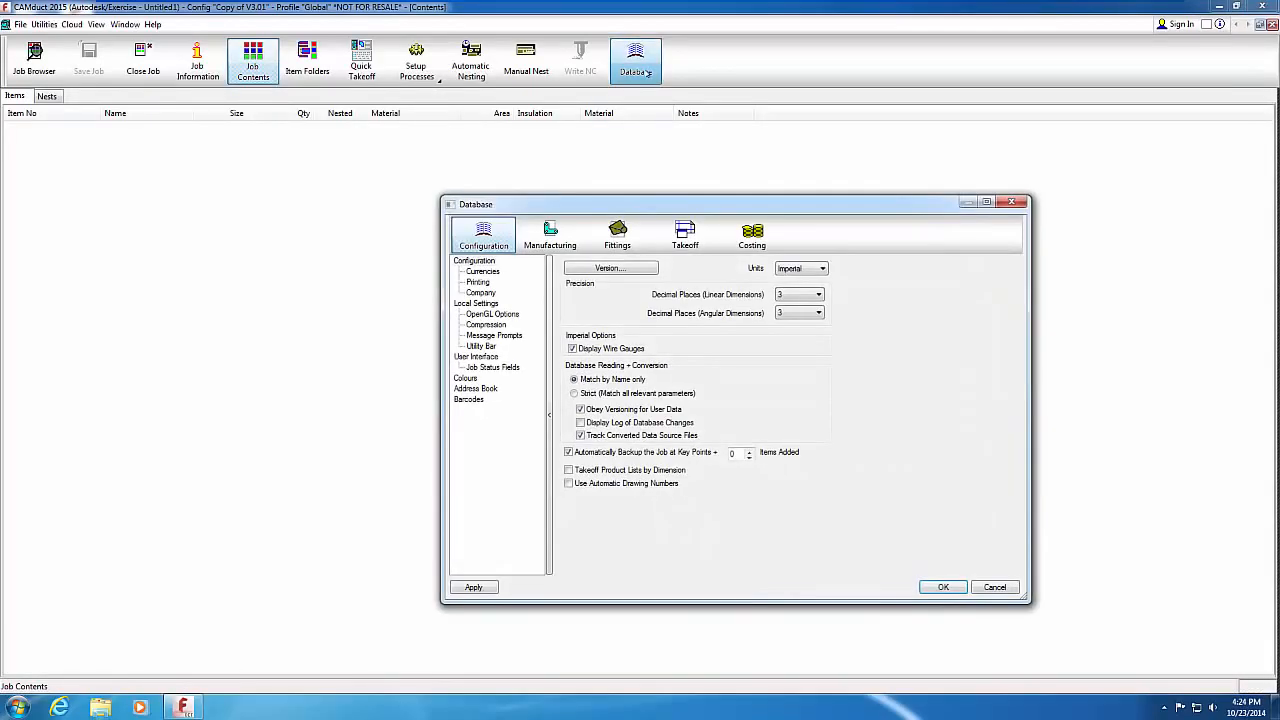
left_click_drag(652, 205, 548, 148)
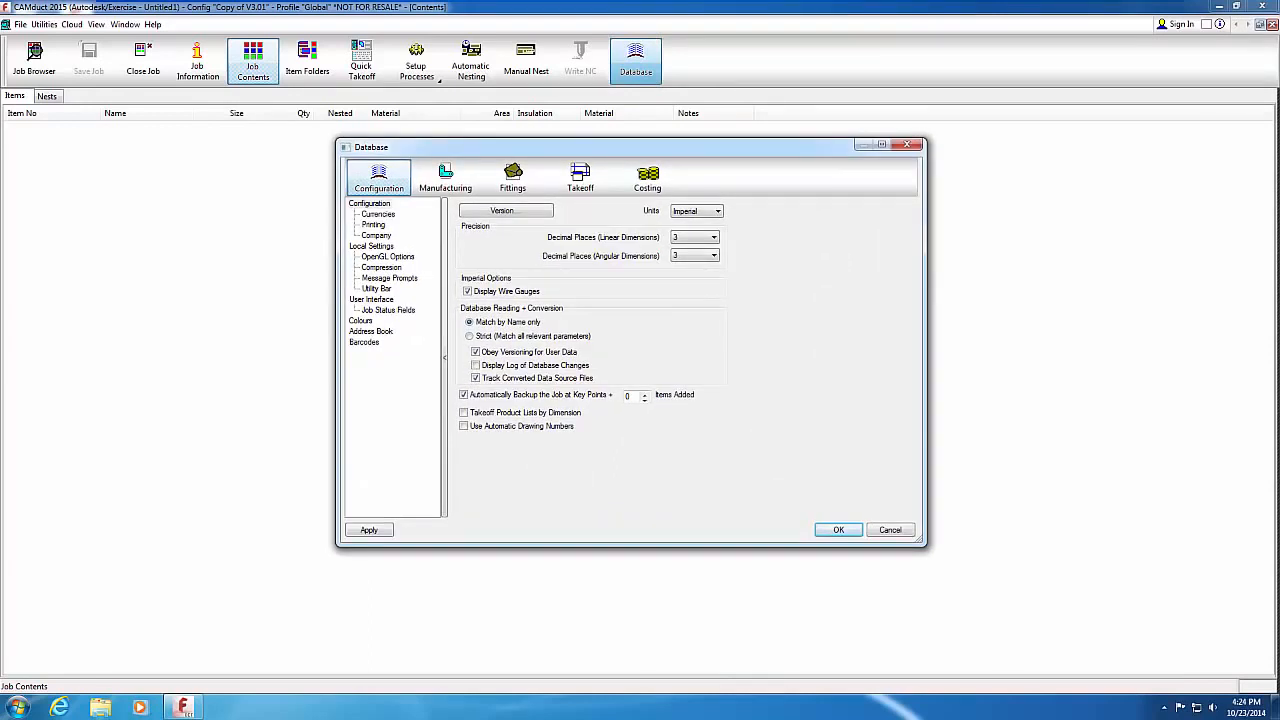
left_click(517, 175)
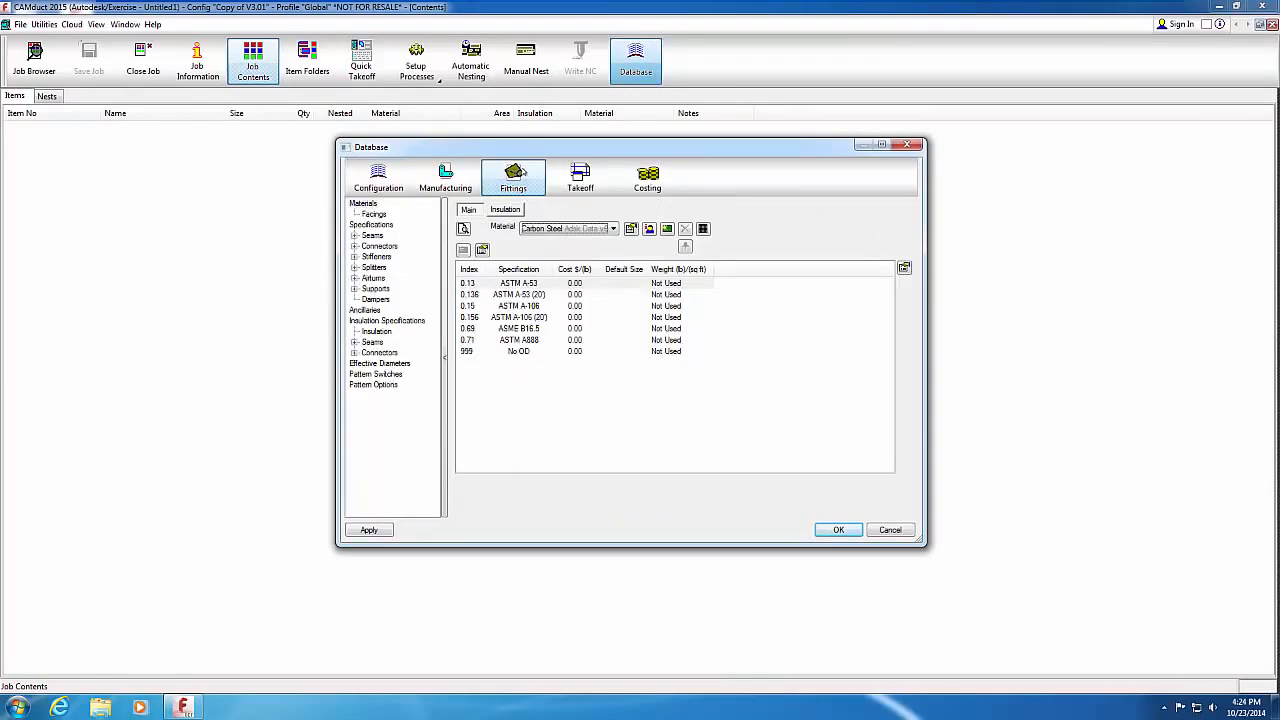
left_click(363, 204)
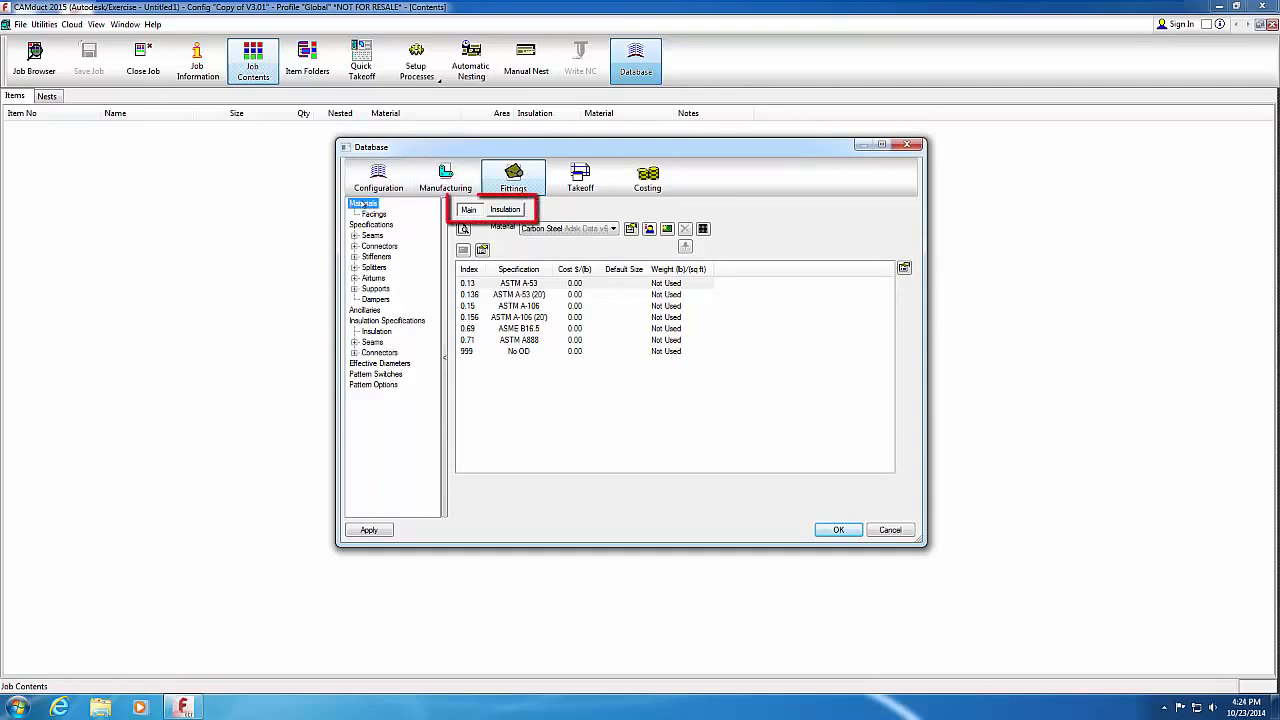
left_click(488, 210)
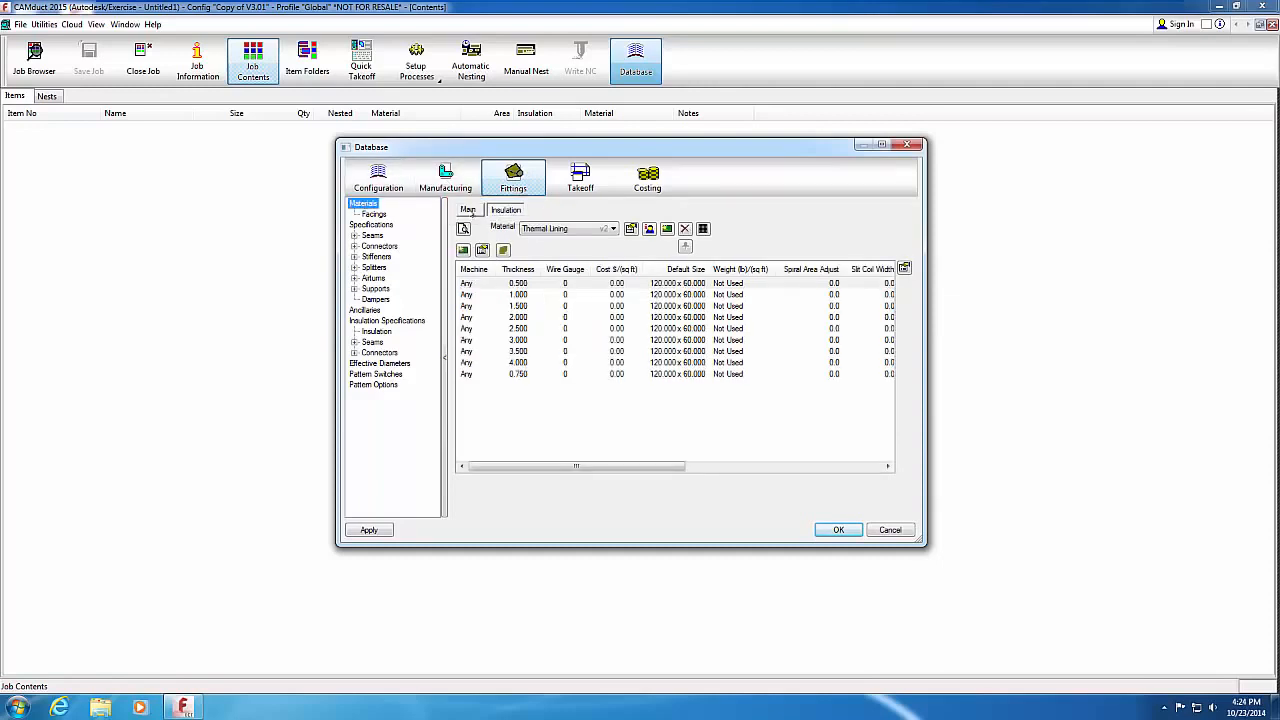
left_click(469, 210)
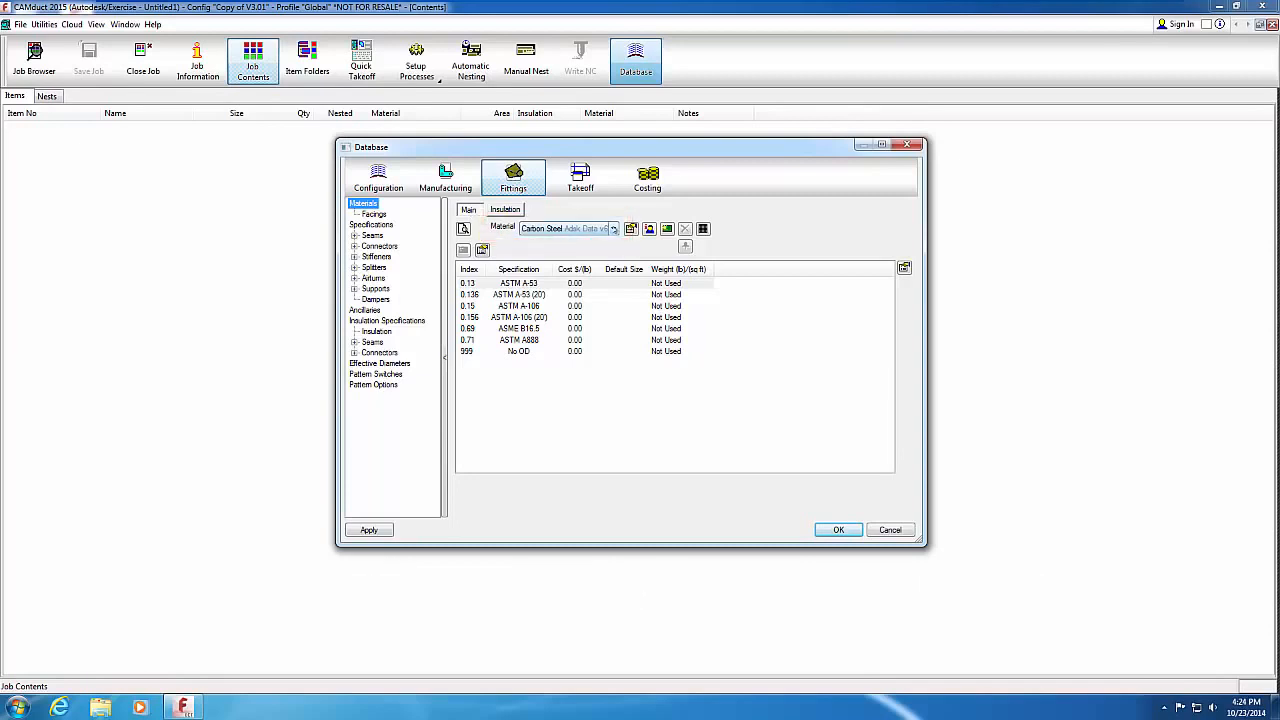
Step: Choose Galvanized from the Ductwork materials to show its gauge table
left_click(614, 229)
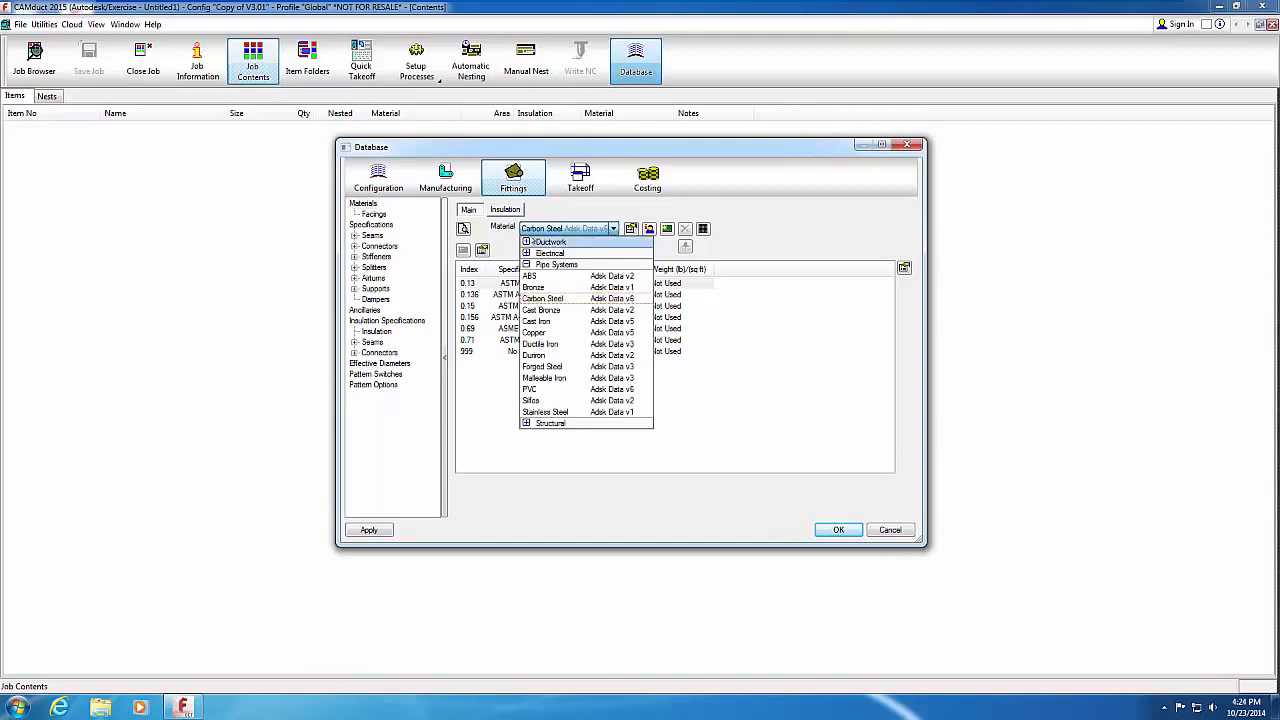
left_click(527, 241)
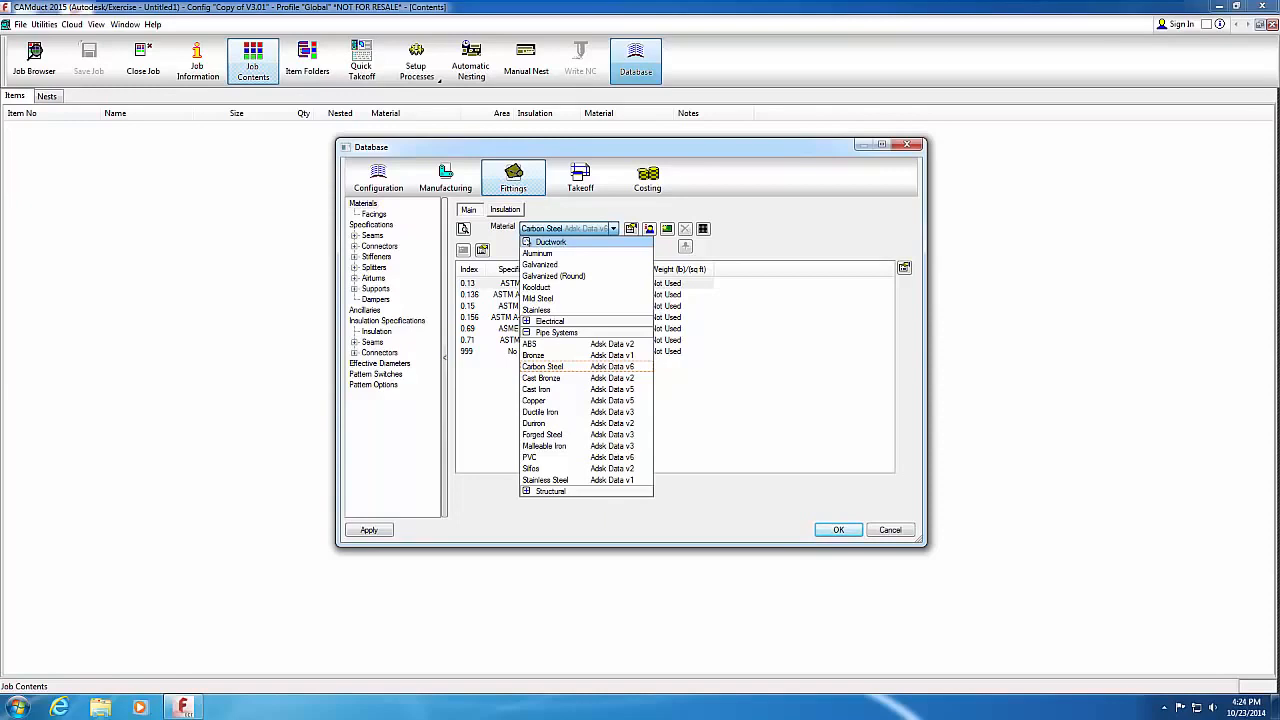
left_click(538, 264)
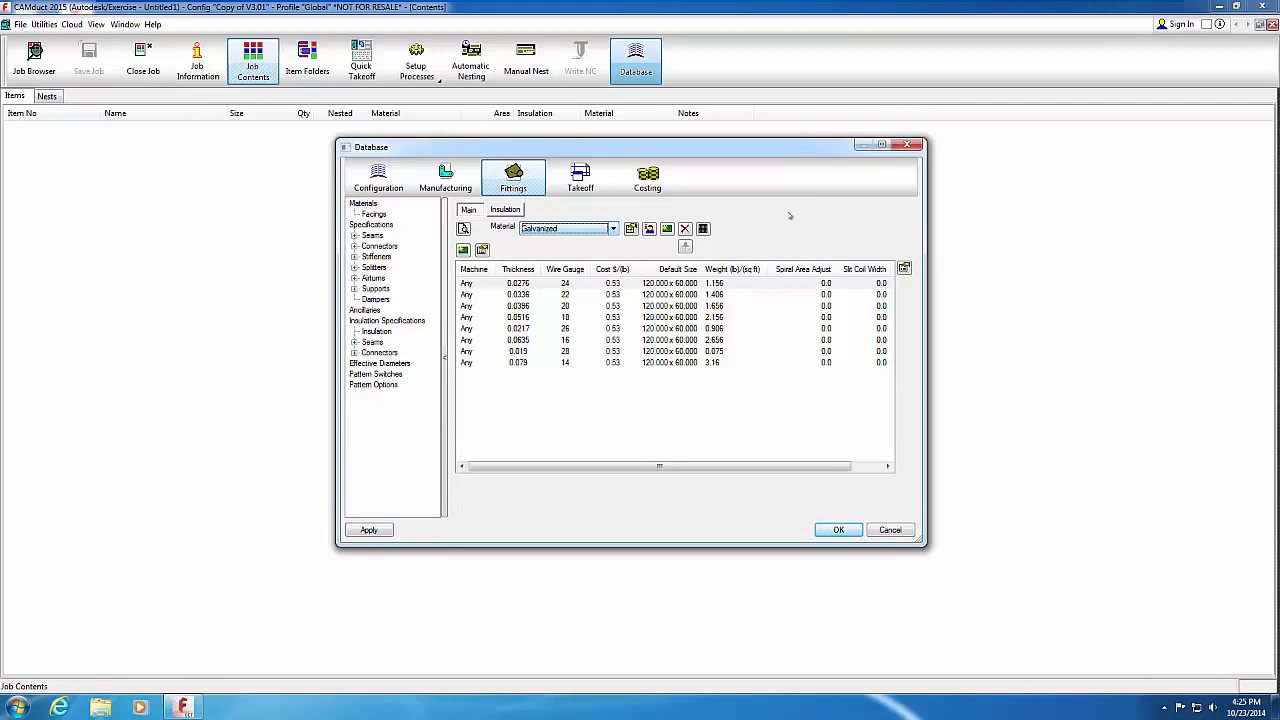
Step: Maximize the Database window and sort the Galvanized gauges by the Wire Gauge column
left_click(881, 145)
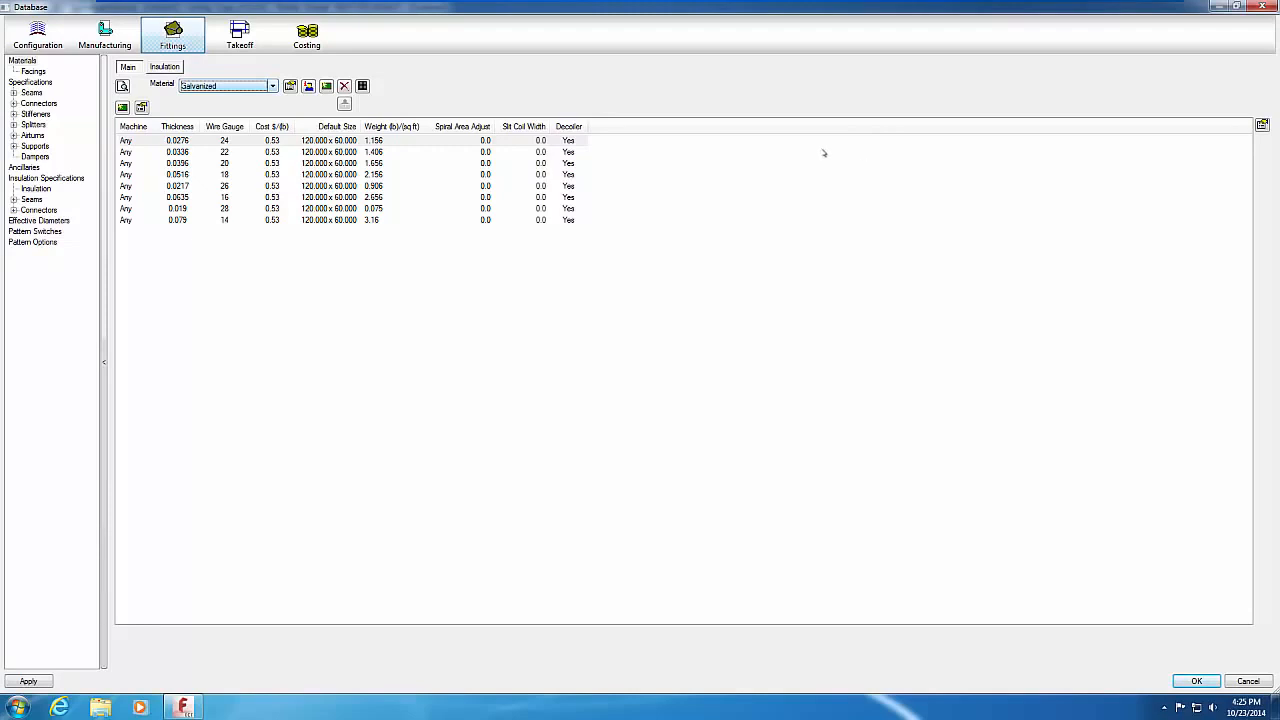
left_click(236, 127)
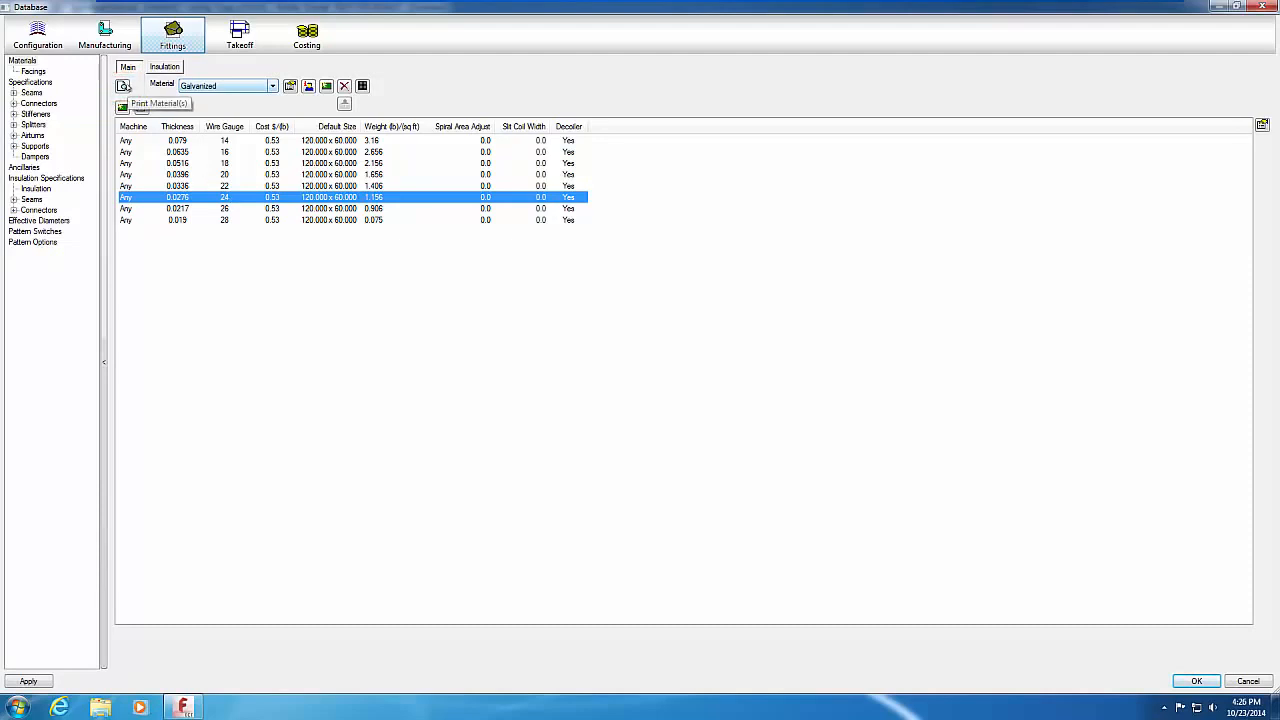
left_click(123, 85)
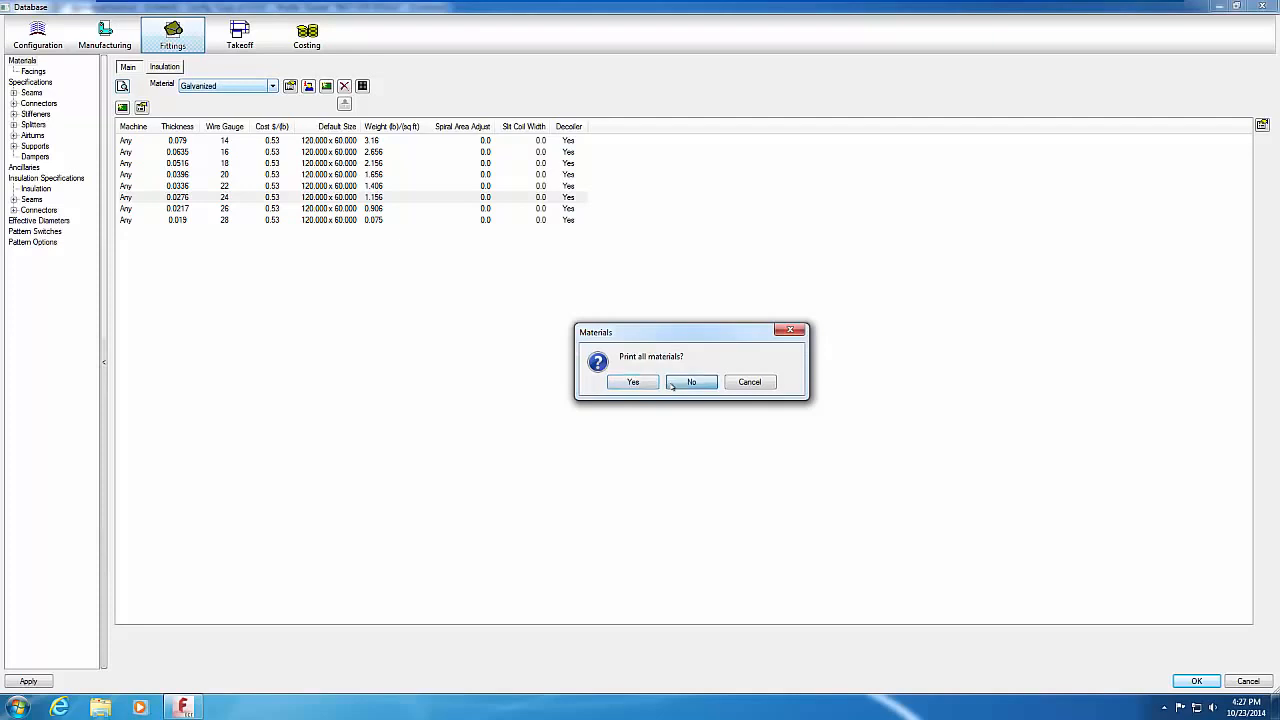
left_click(671, 382)
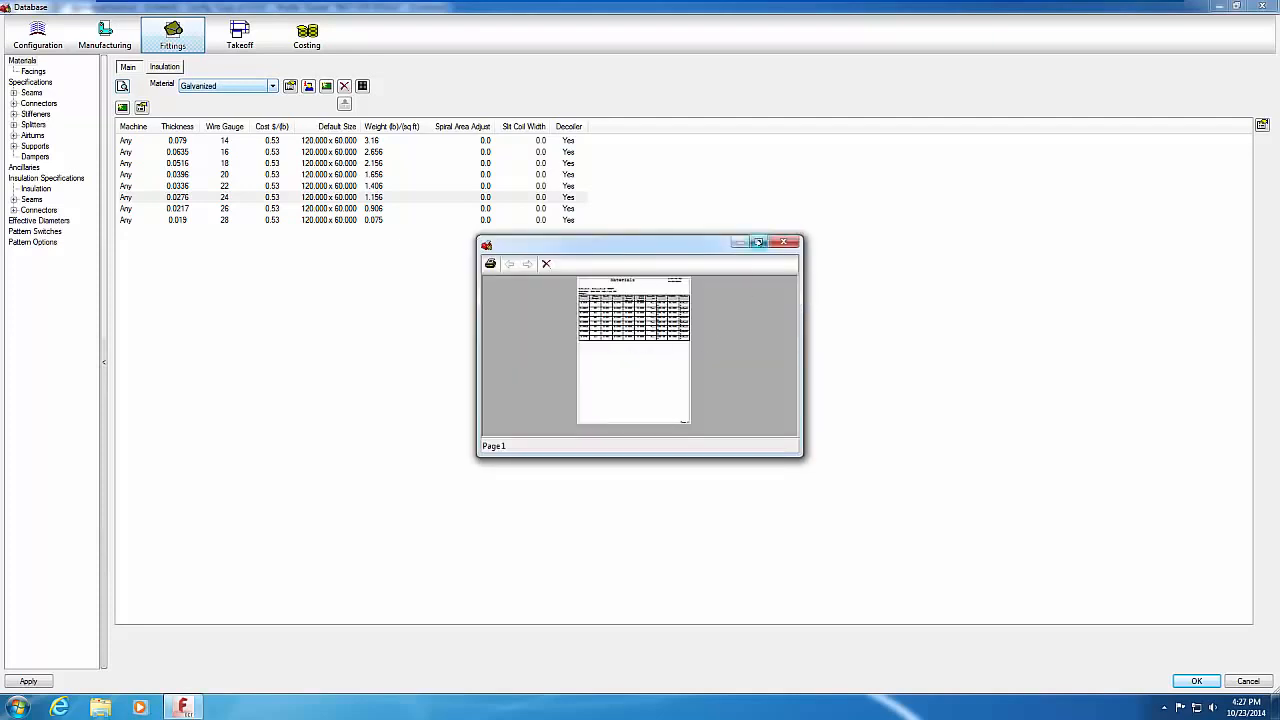
left_click(758, 242)
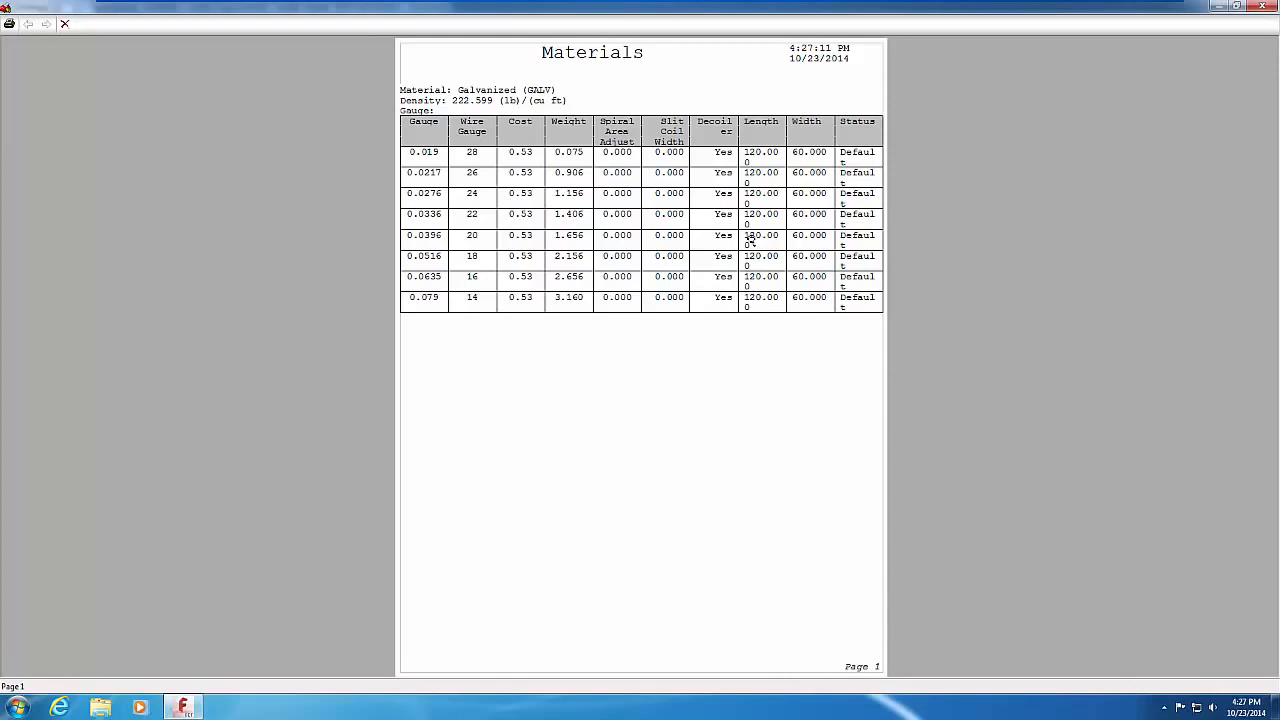
left_click(1258, 6)
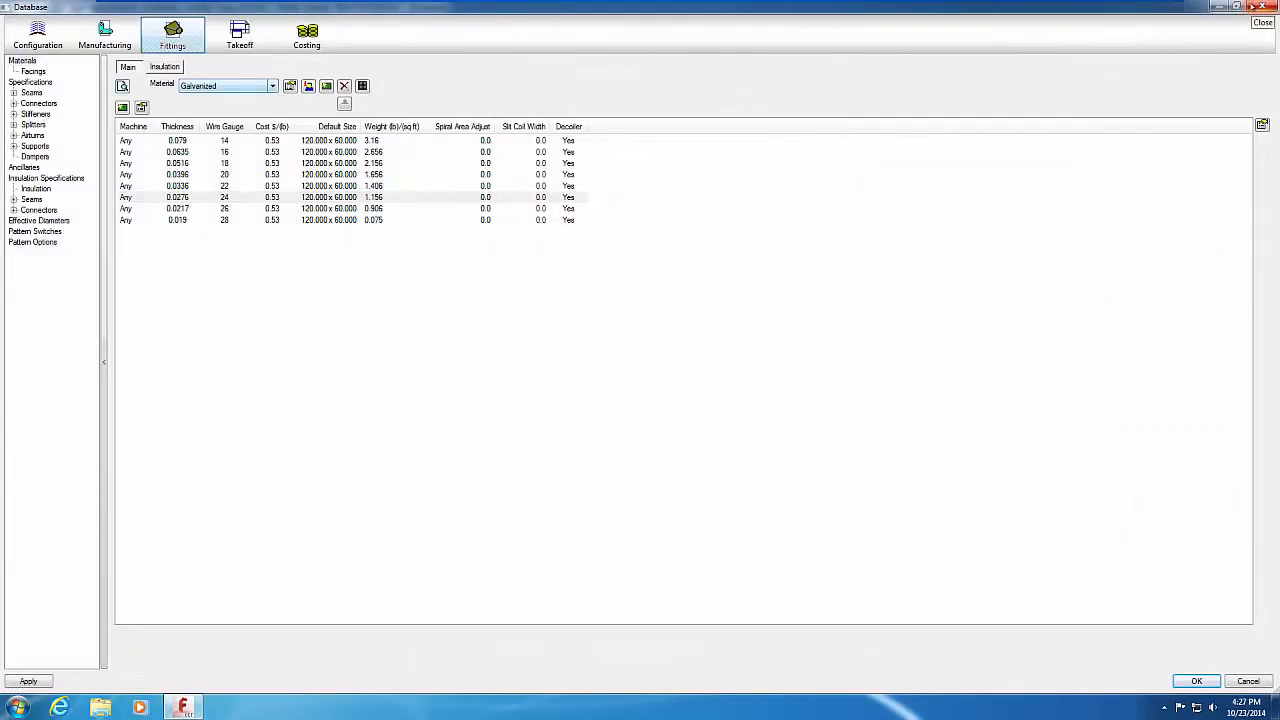
double_click(246, 199)
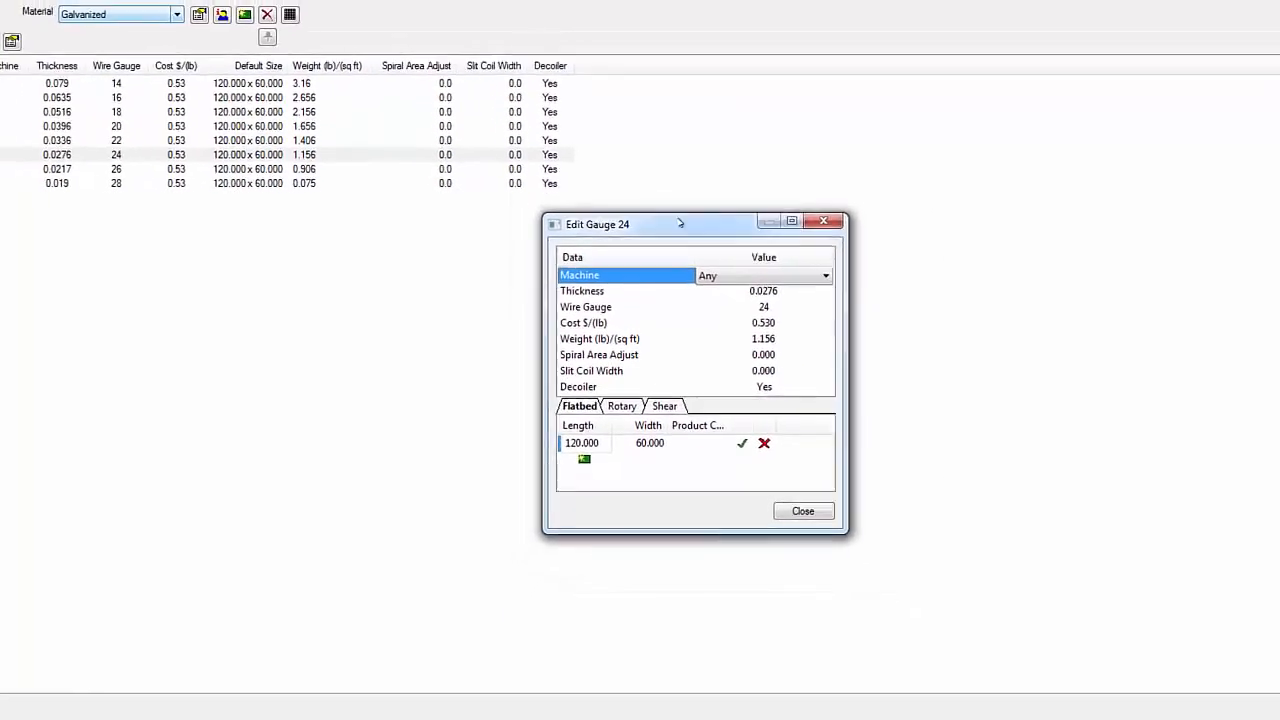
left_click(790, 510)
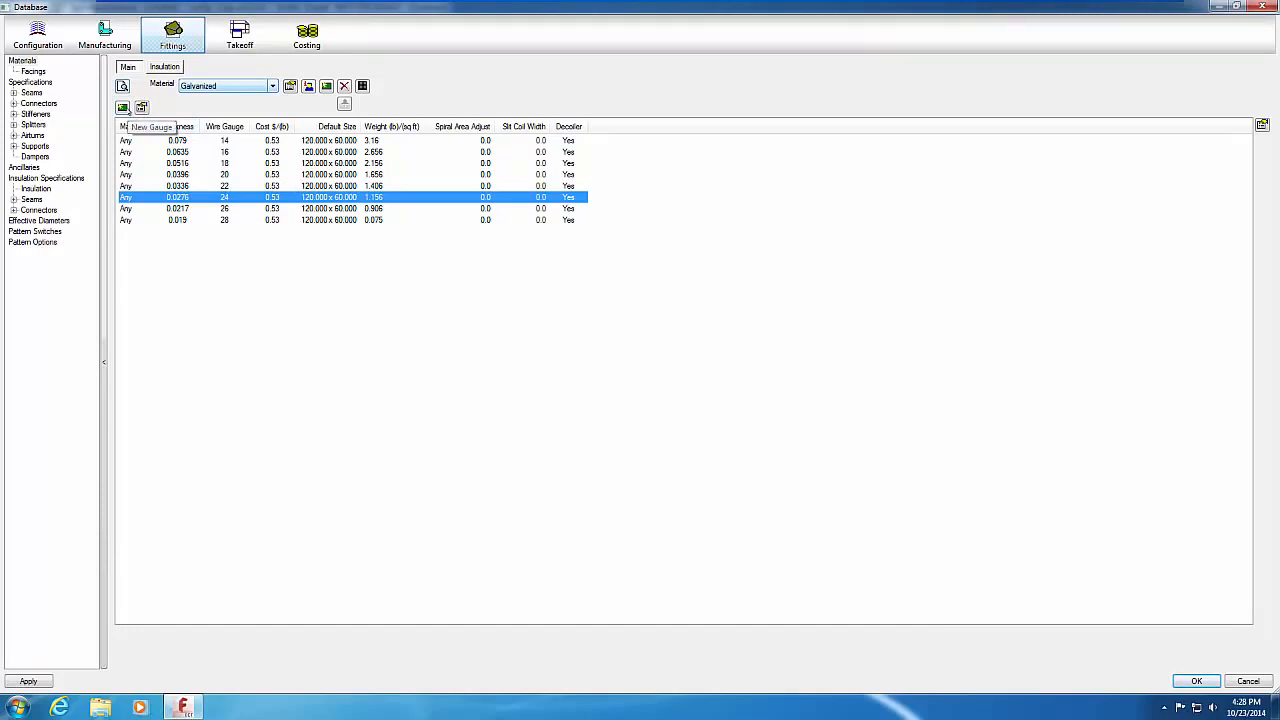
Step: Add a new Galvanized gauge 12 with thickness 0.1046, cost 0.53 and weight 4.267
left_click(123, 107)
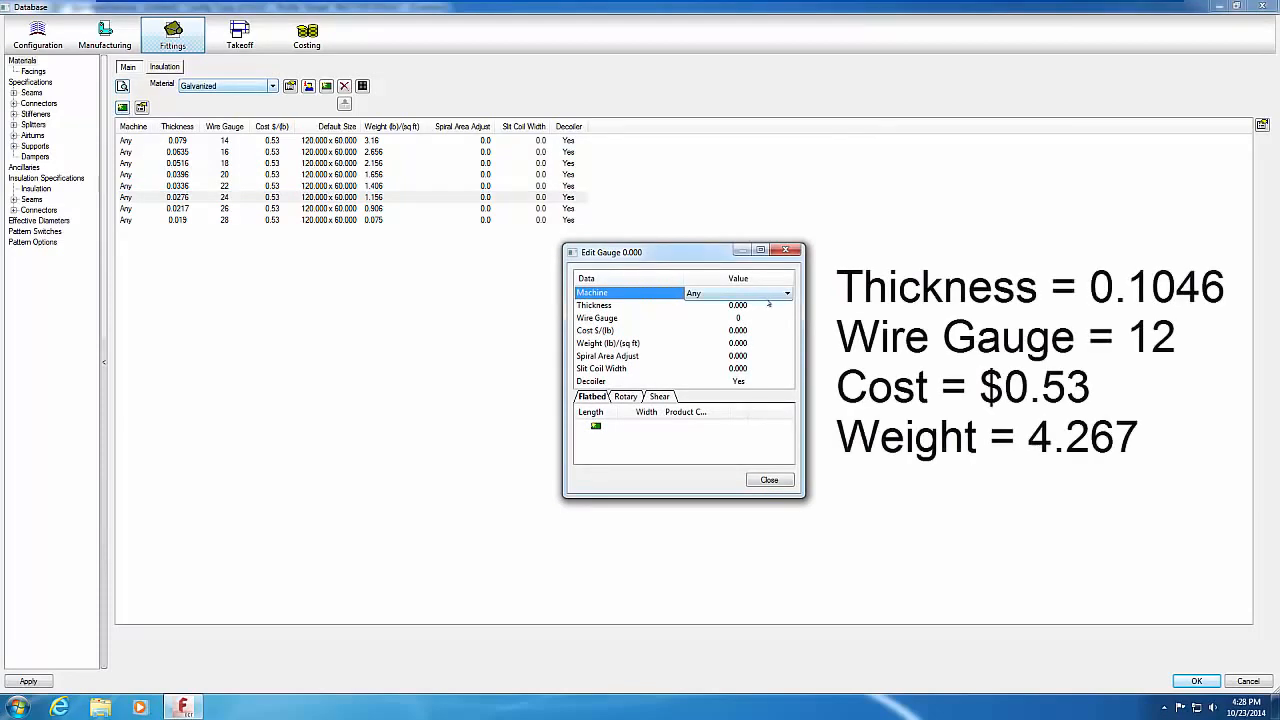
left_click(767, 304)
type("0.104")
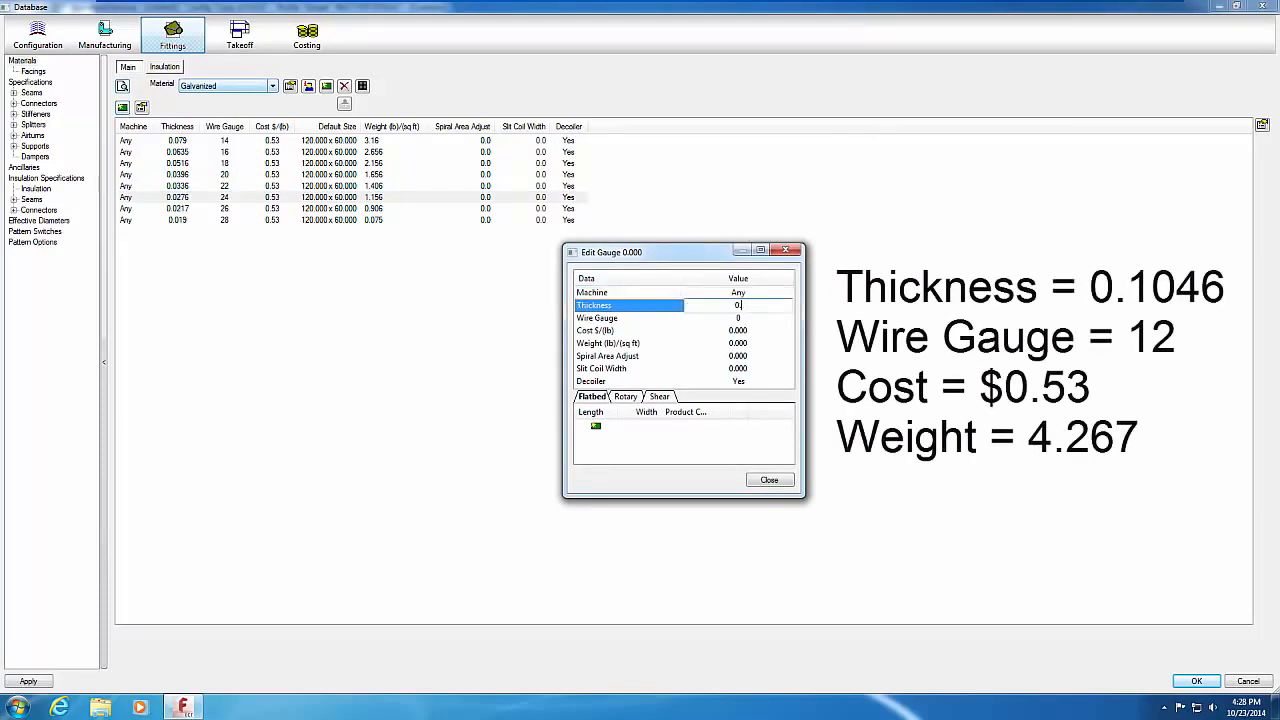
type("6")
left_click(773, 317)
type("12")
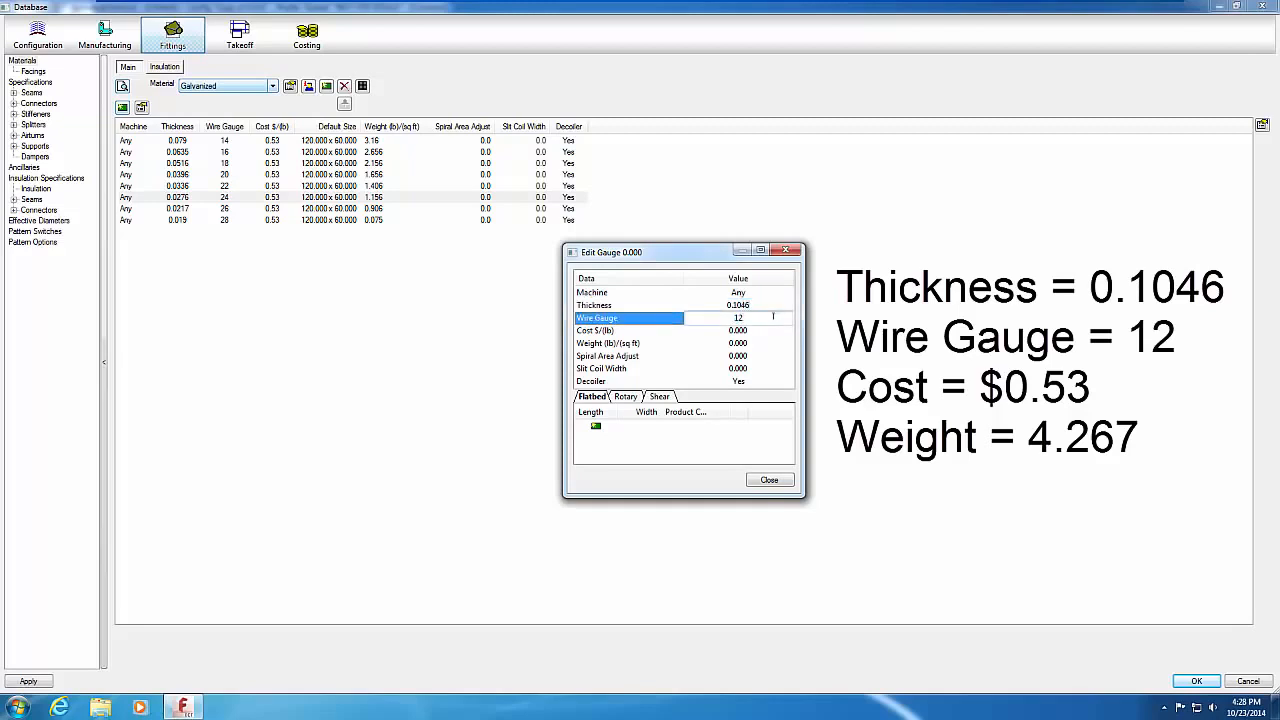
left_click(777, 329)
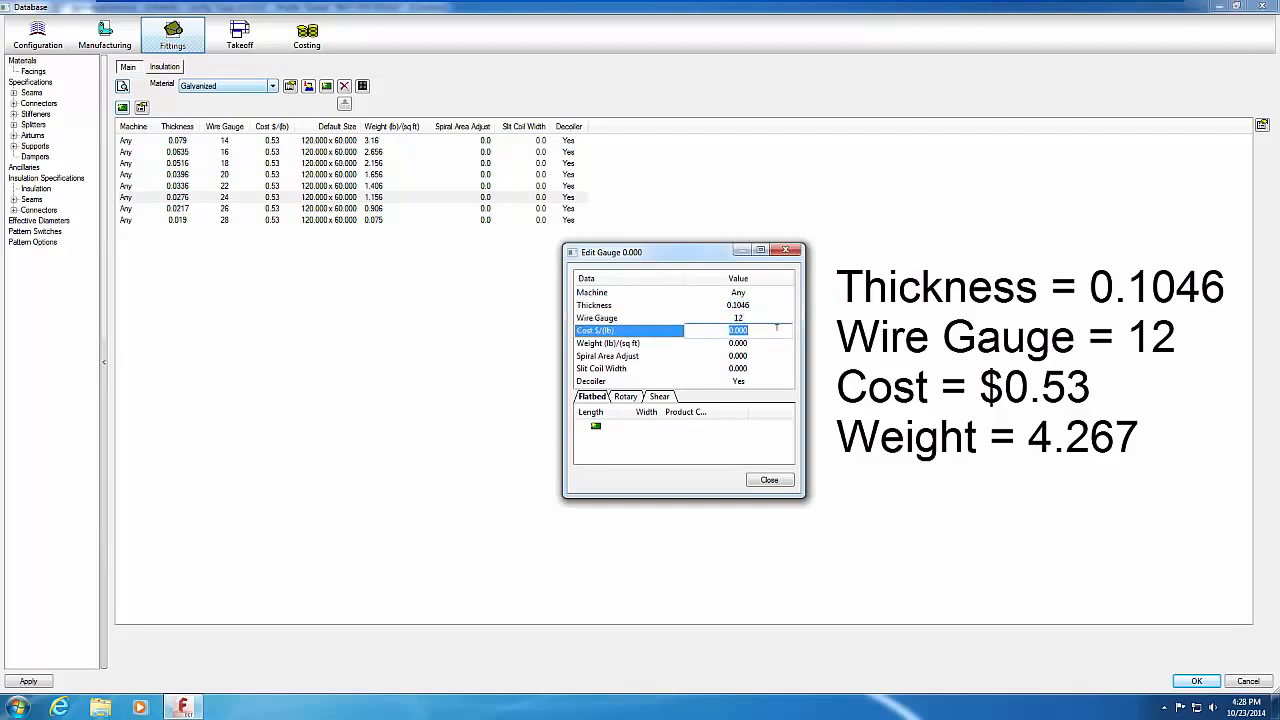
type(".53")
left_click(777, 342)
type("4")
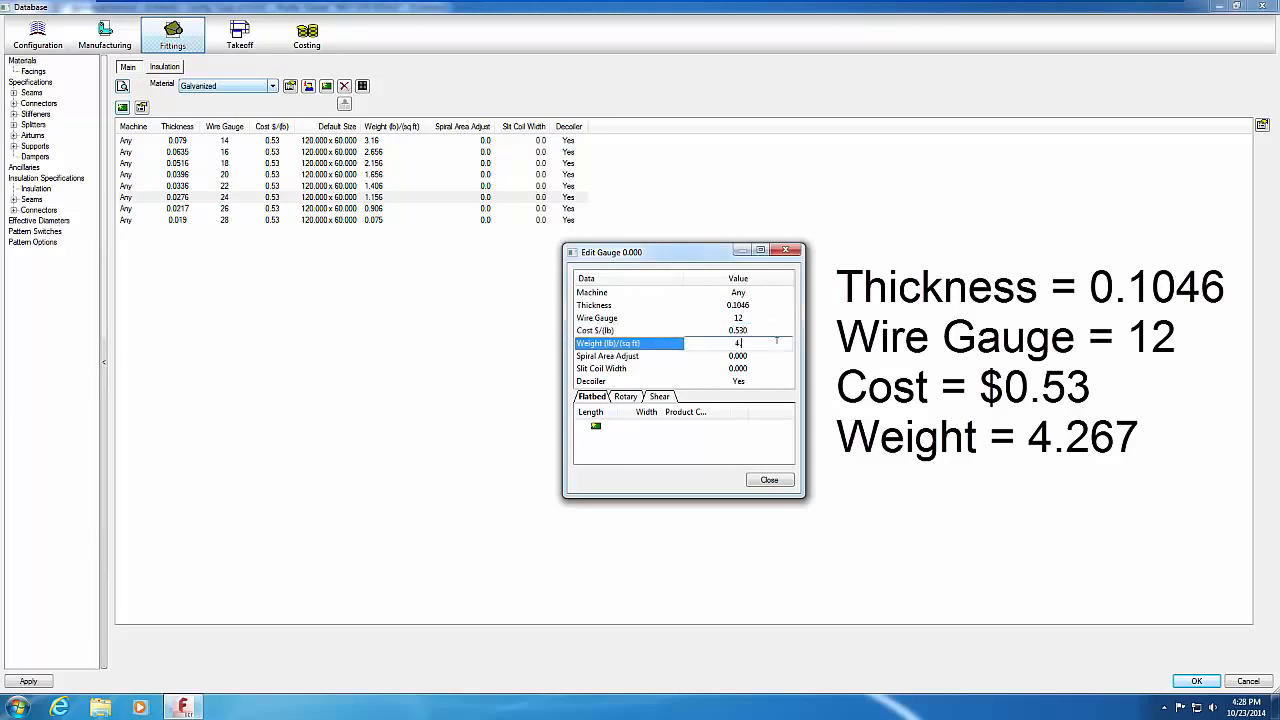
type(".267")
Step: Give the gauge 12 a 120 x 60 flatbed sheet size and close the editor
left_click(595, 426)
left_click(595, 426)
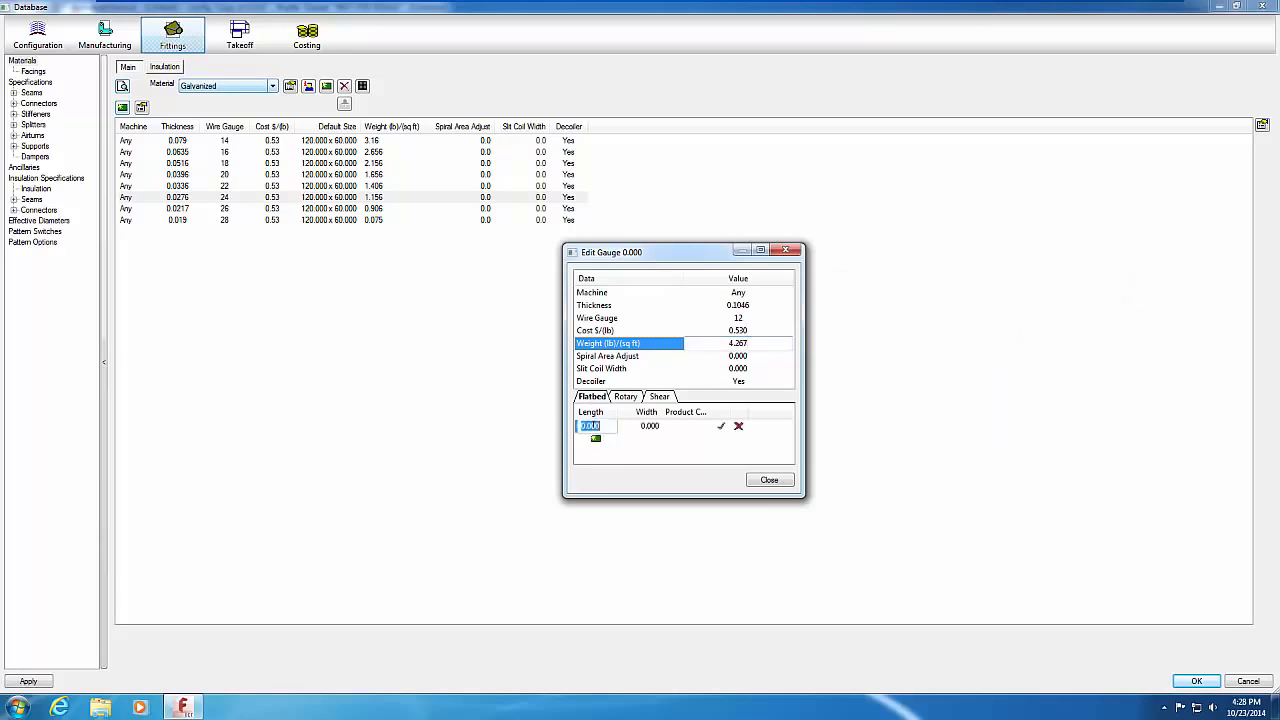
type("120")
key("Tab")
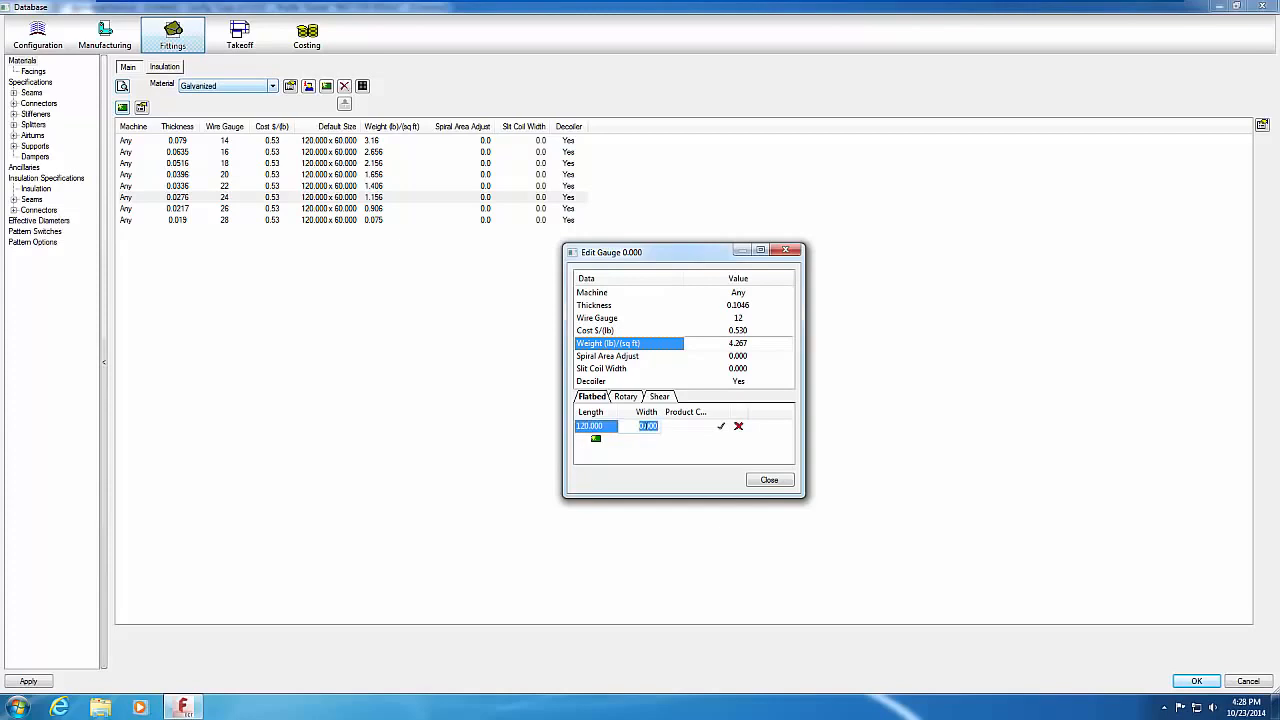
type("160")
left_click(756, 481)
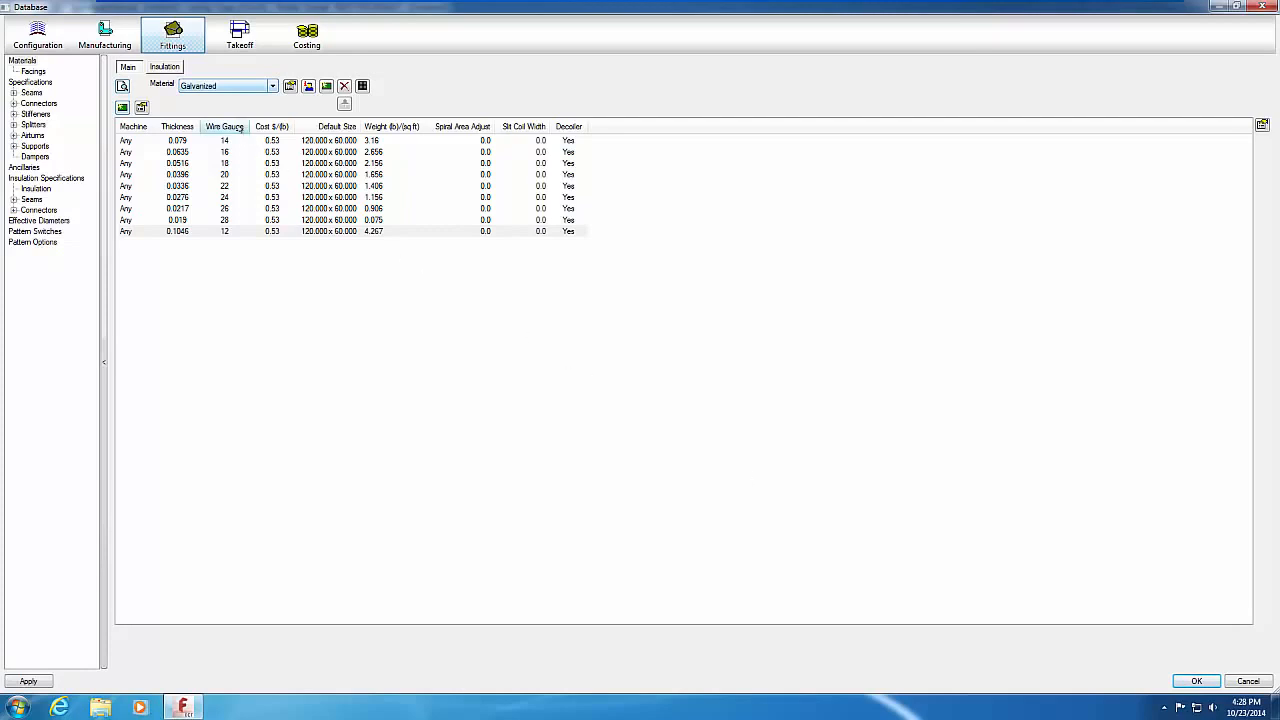
Step: Sort gauges ascending by wire gauge and bring up the context menu on the gauge 12 row
left_click(226, 127)
left_click(240, 128)
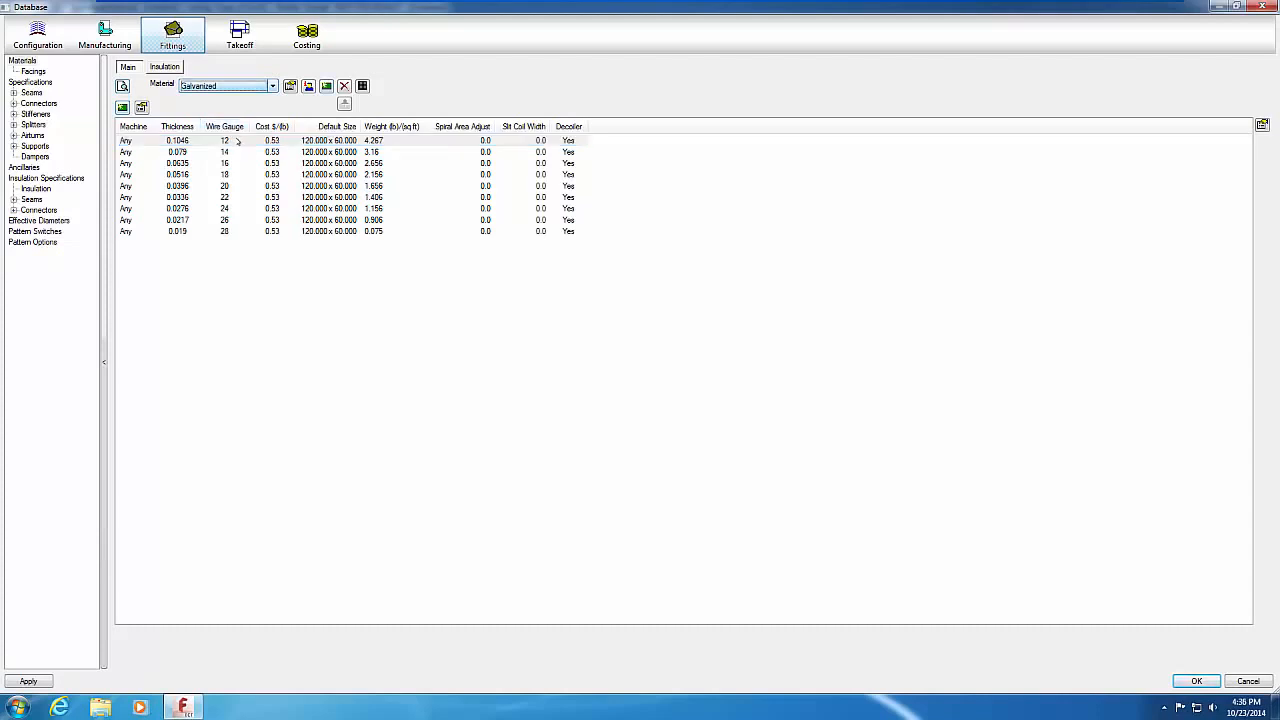
left_click(237, 141)
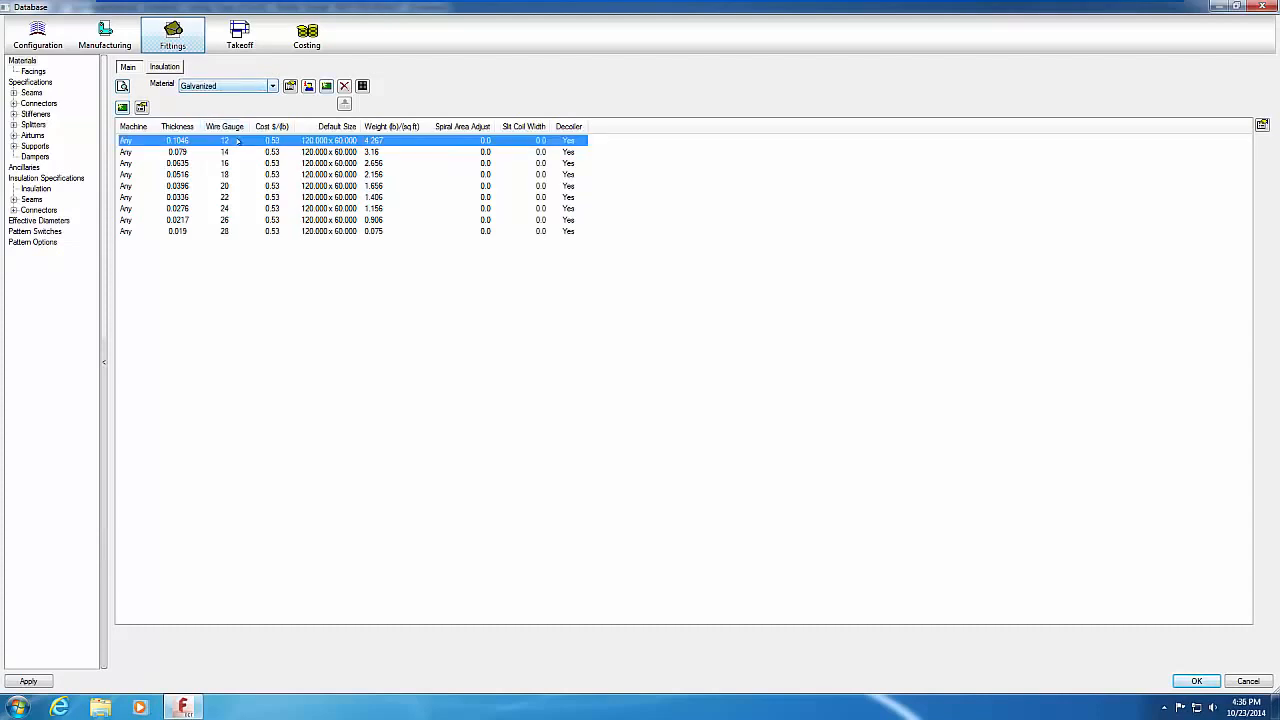
right_click(238, 141)
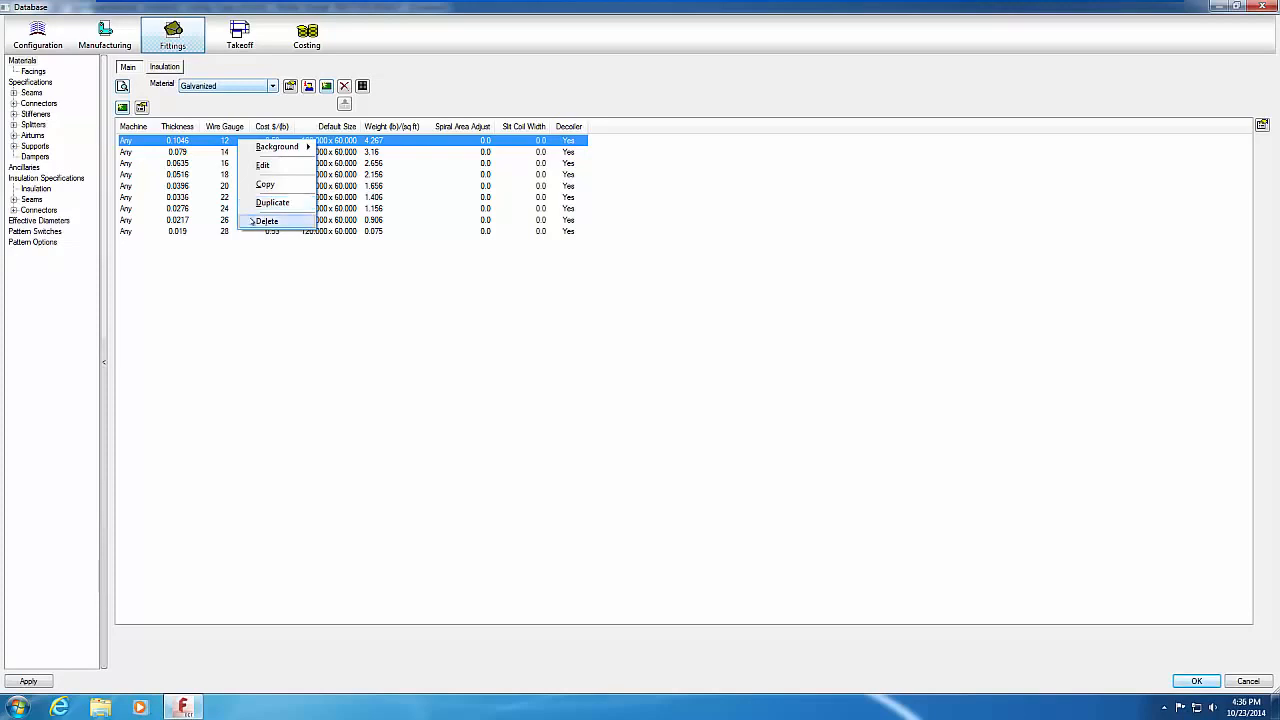
Step: Decline deleting the gauge 12 row, then start a new material based on Galvanized
left_click(265, 221)
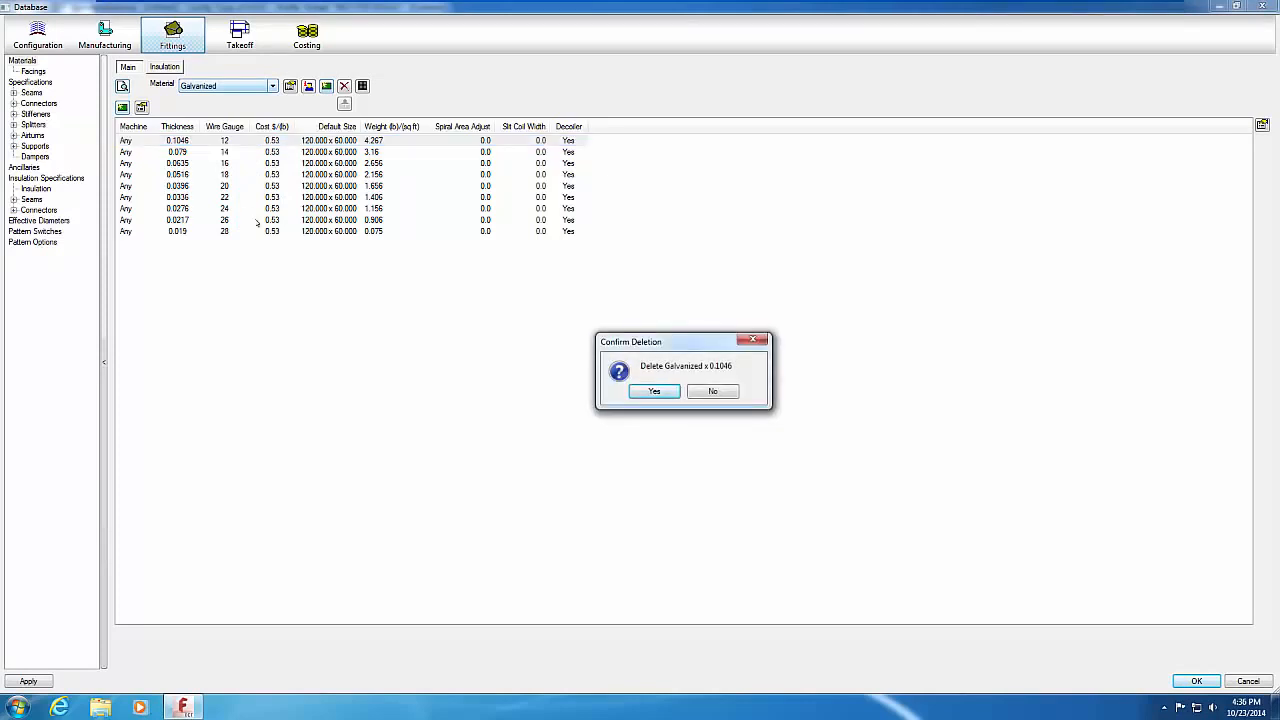
left_click(720, 392)
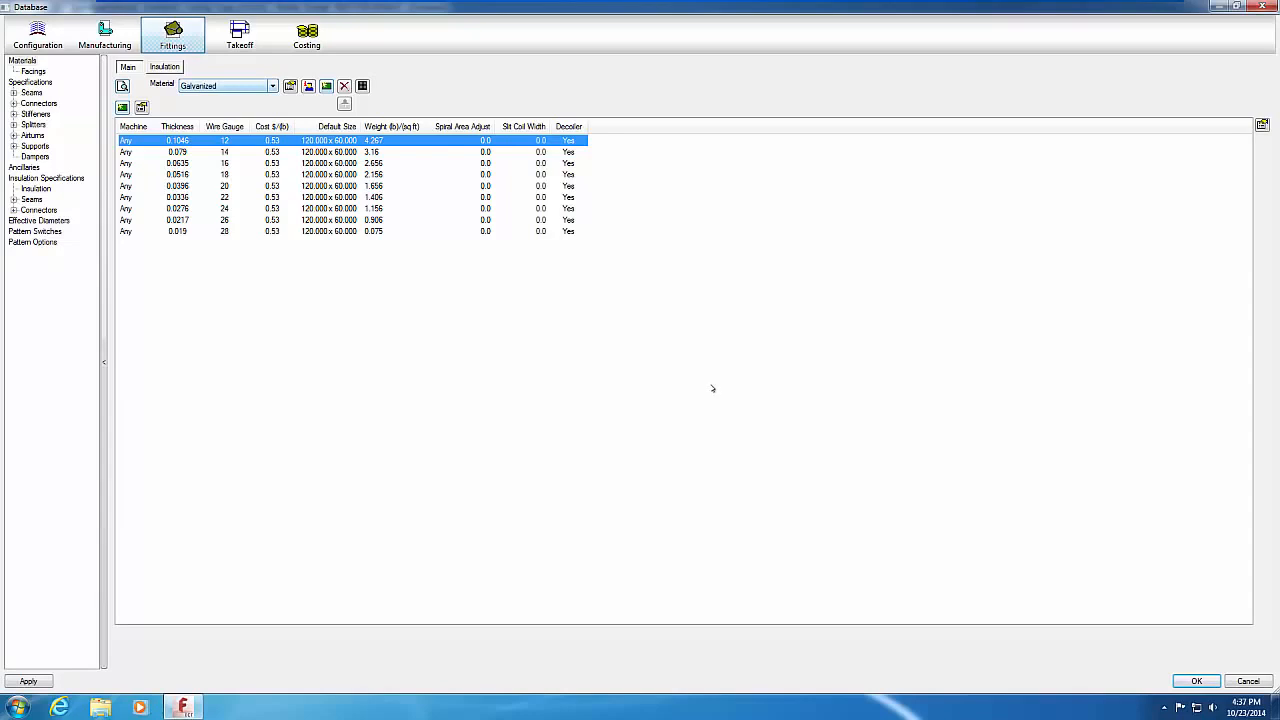
left_click(326, 86)
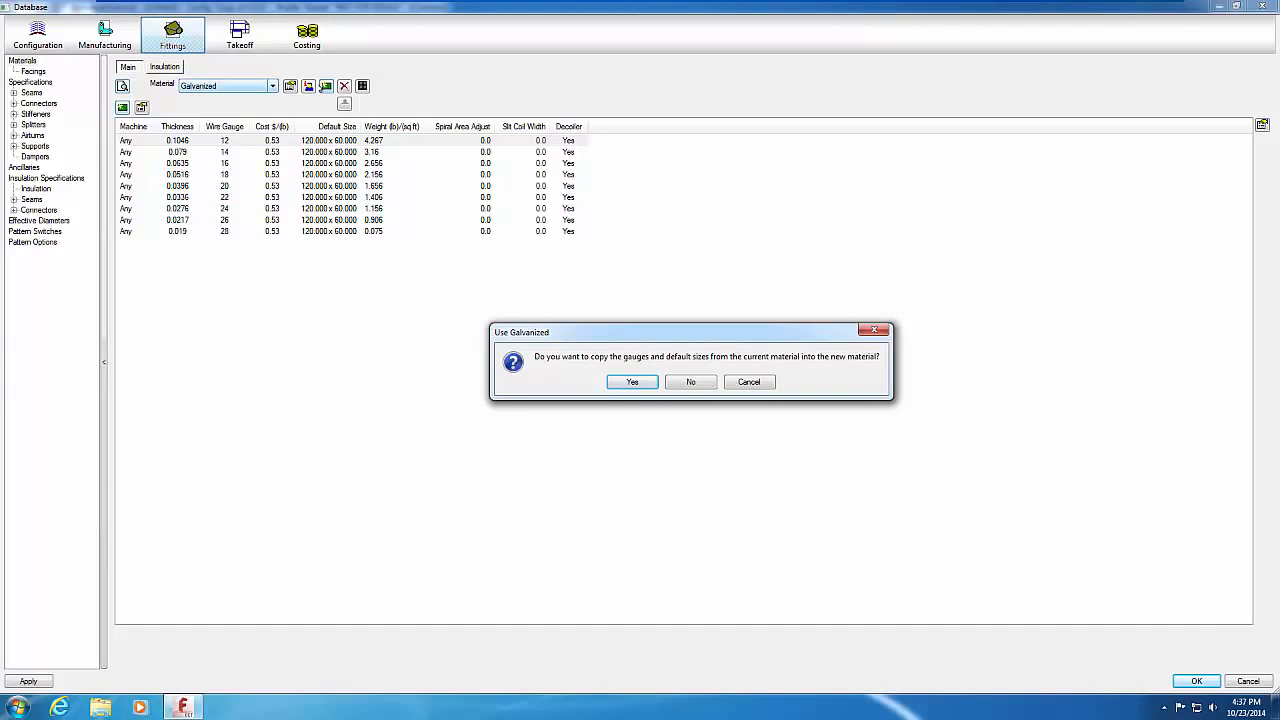
Step: Create material Platinum (group Wealthy, PLAT) copying Galvanized sizes and specifications, then show Seams
left_click(624, 382)
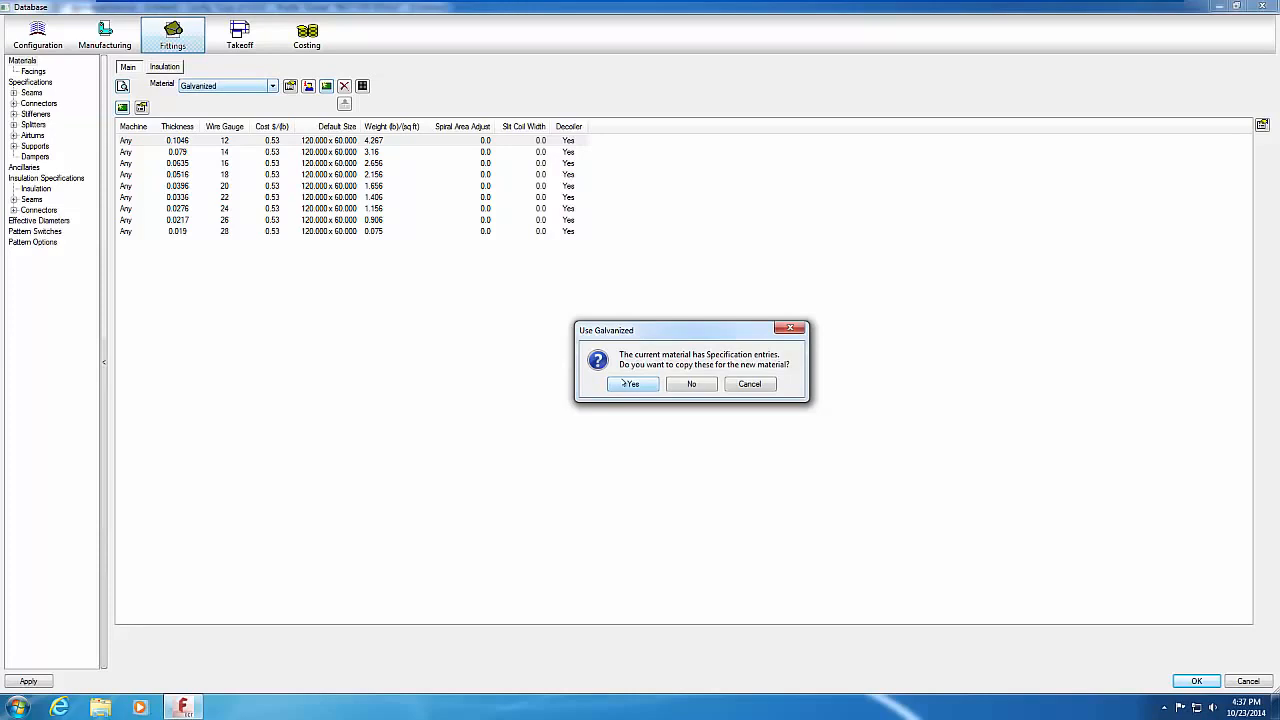
left_click(624, 383)
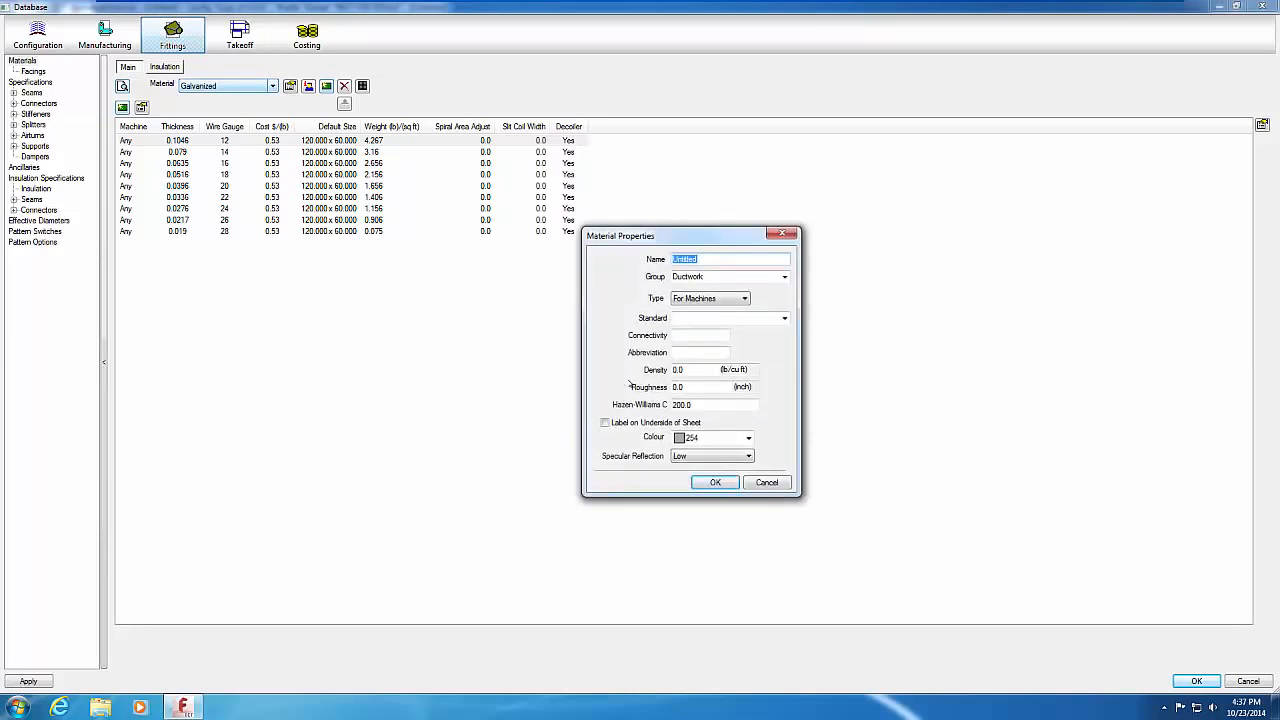
type("Platinum")
key("Tab")
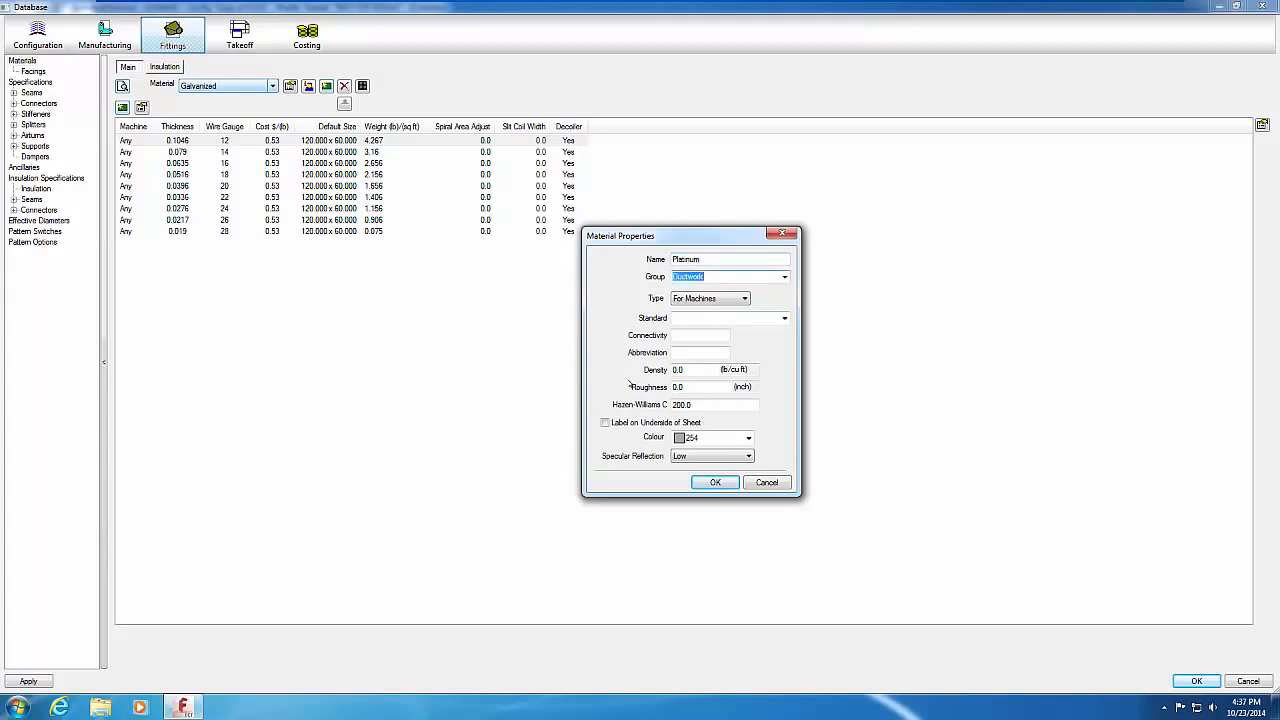
type("Wealthy")
key("Tab")
key("Tab")
key("Tab")
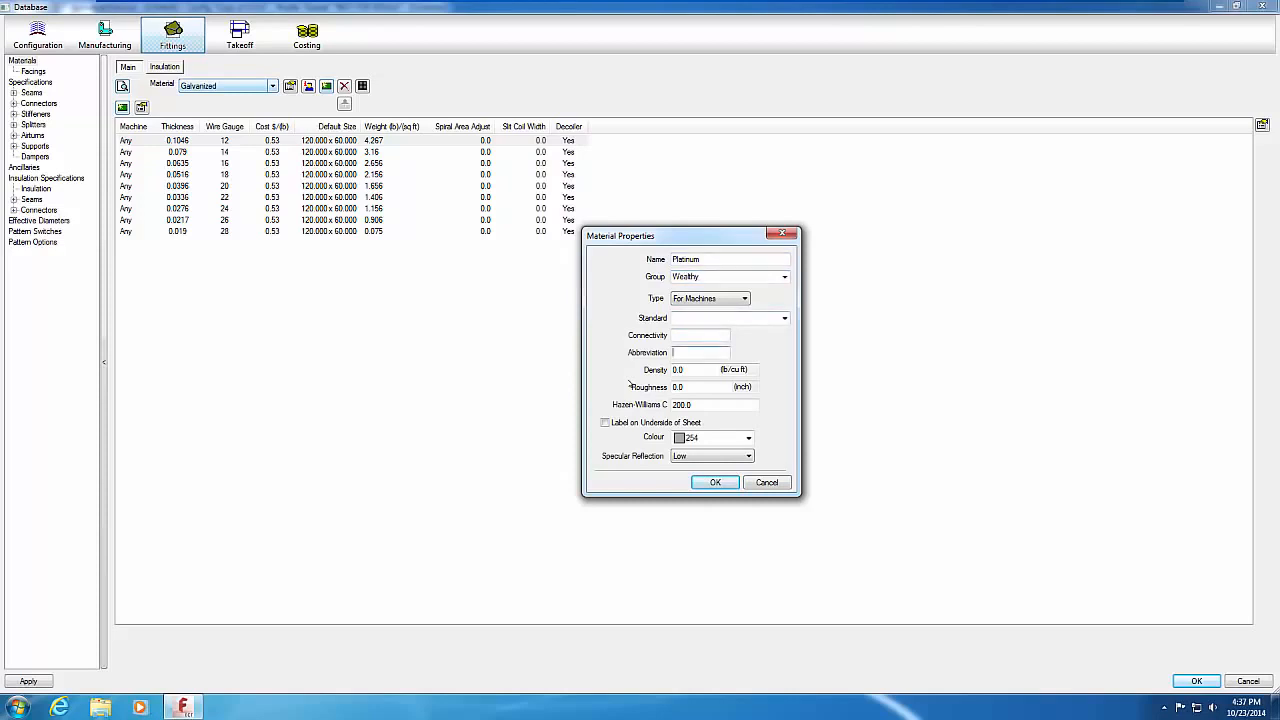
type("PLAT")
left_click(727, 482)
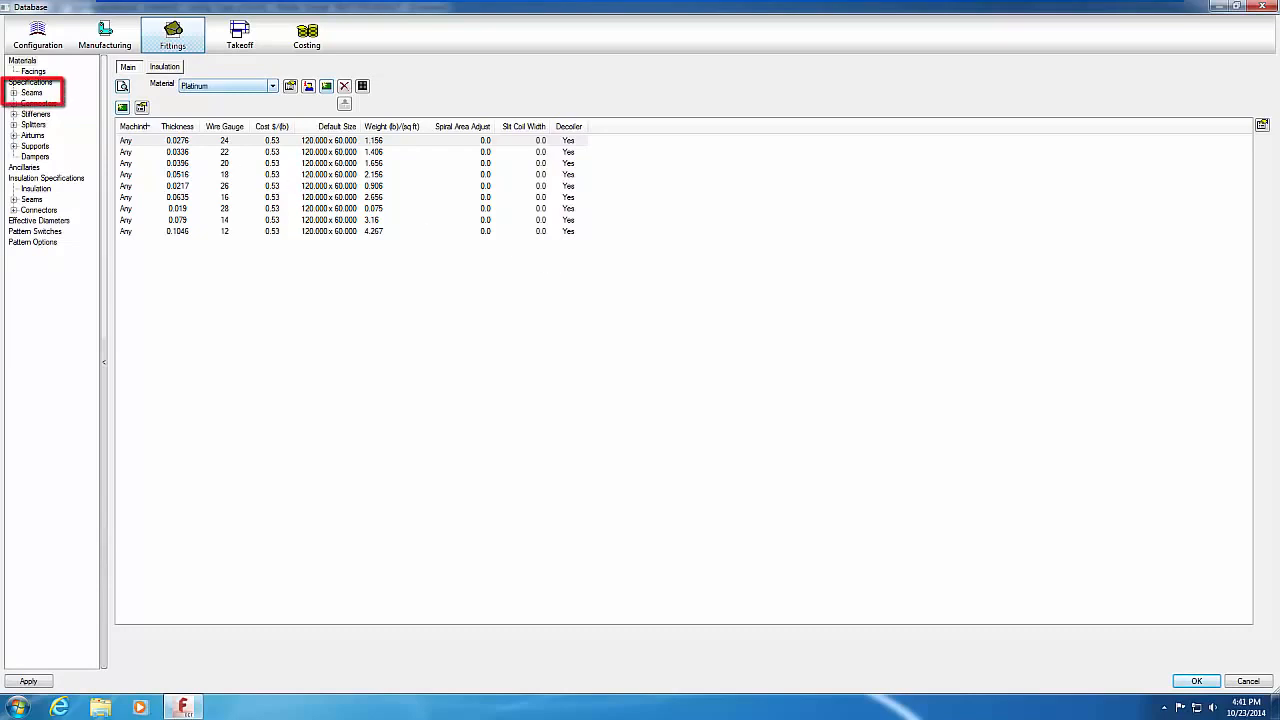
left_click(31, 93)
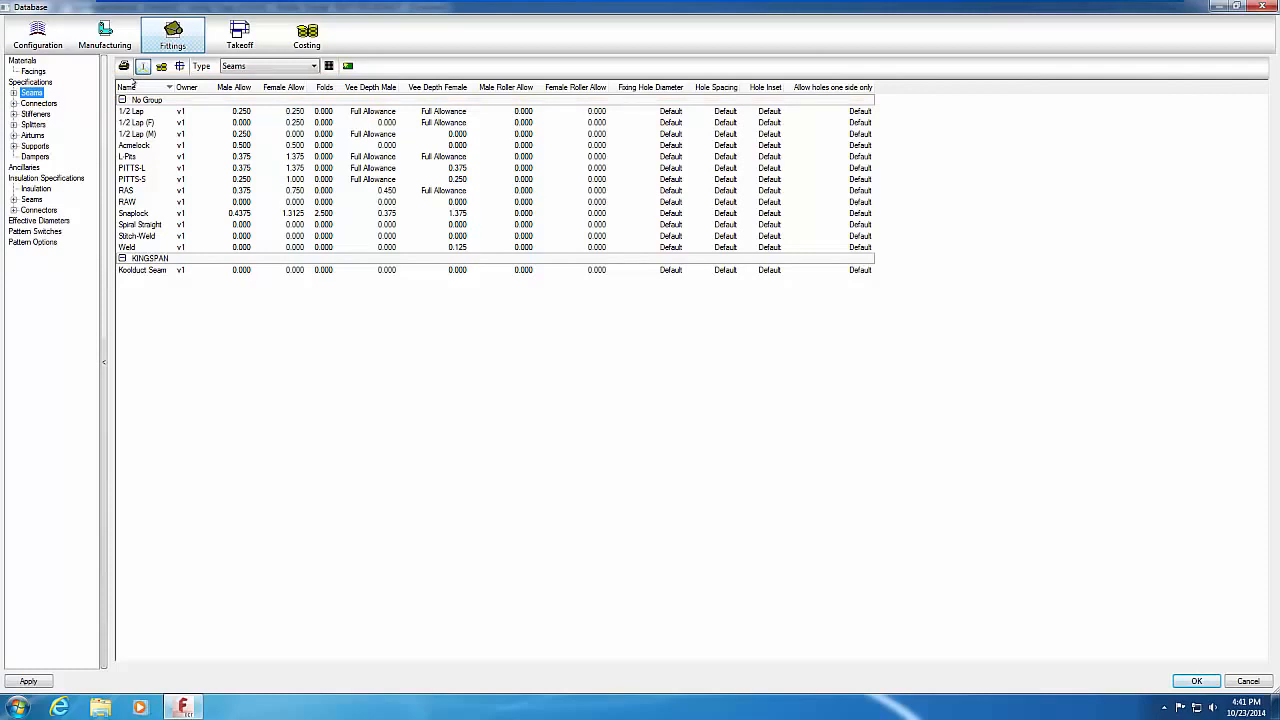
left_click(130, 168)
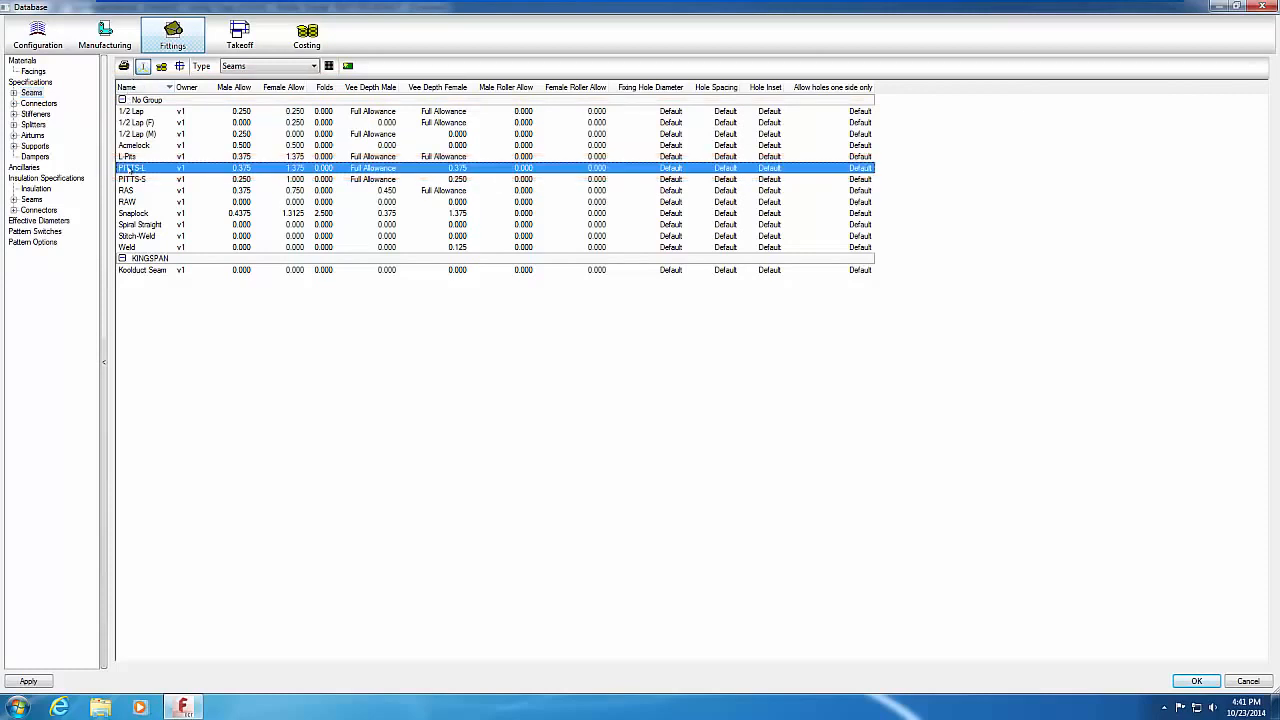
double_click(130, 168)
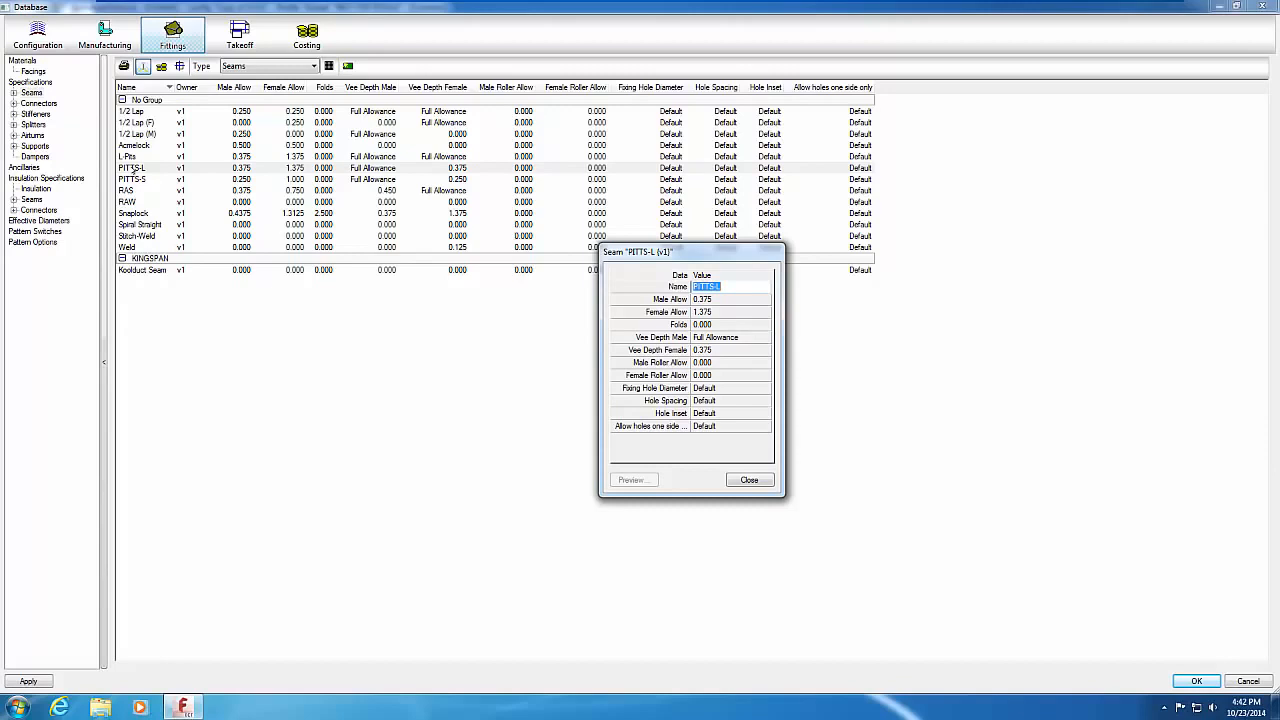
left_click(748, 480)
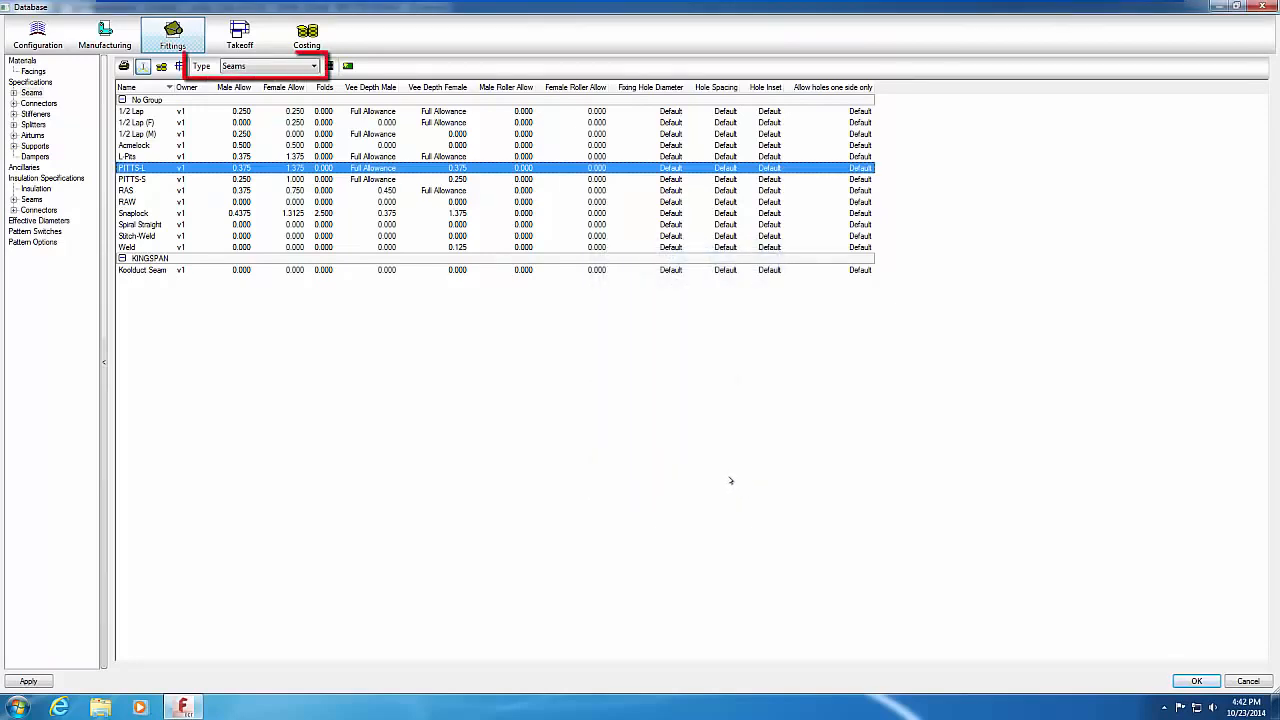
left_click(313, 66)
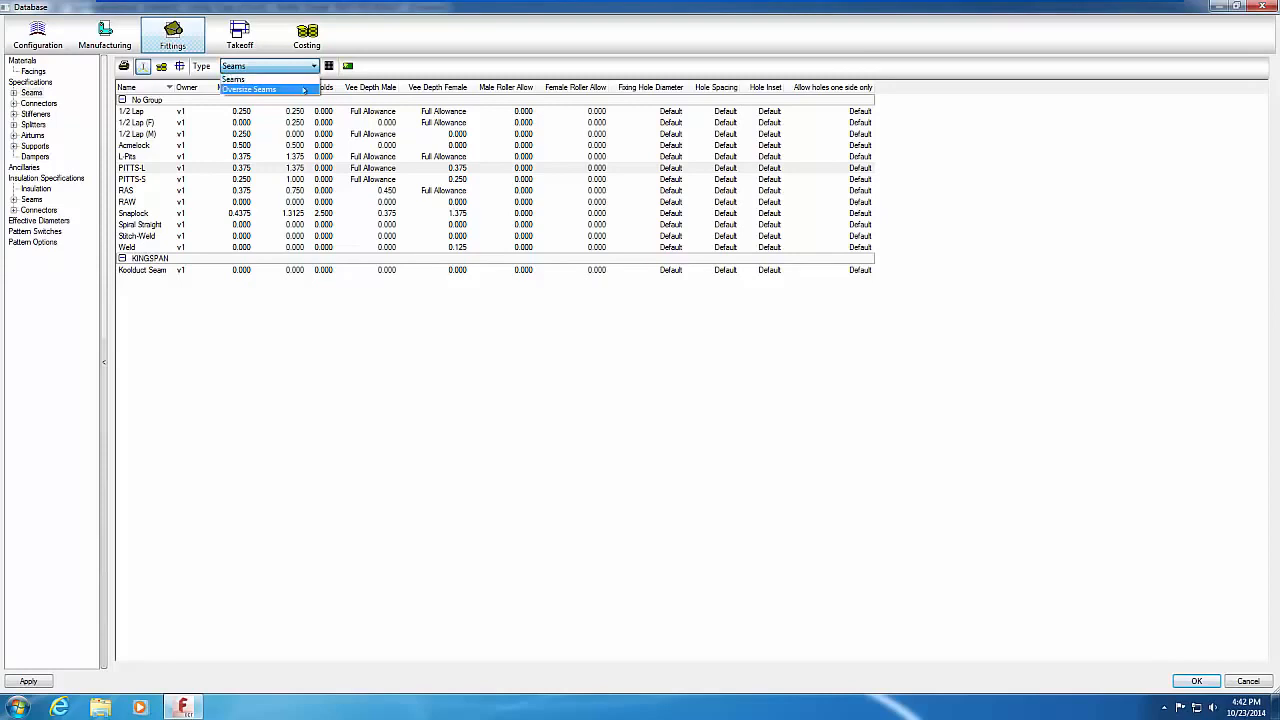
left_click(303, 90)
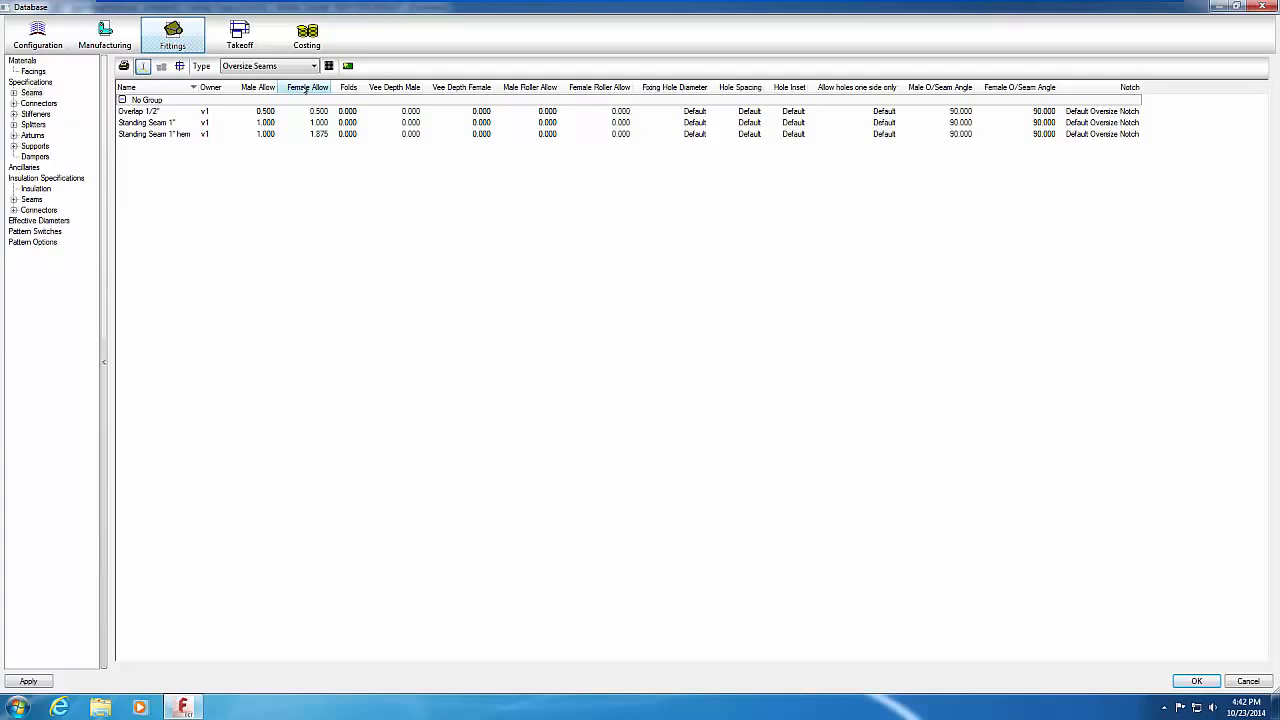
left_click(314, 66)
left_click(304, 79)
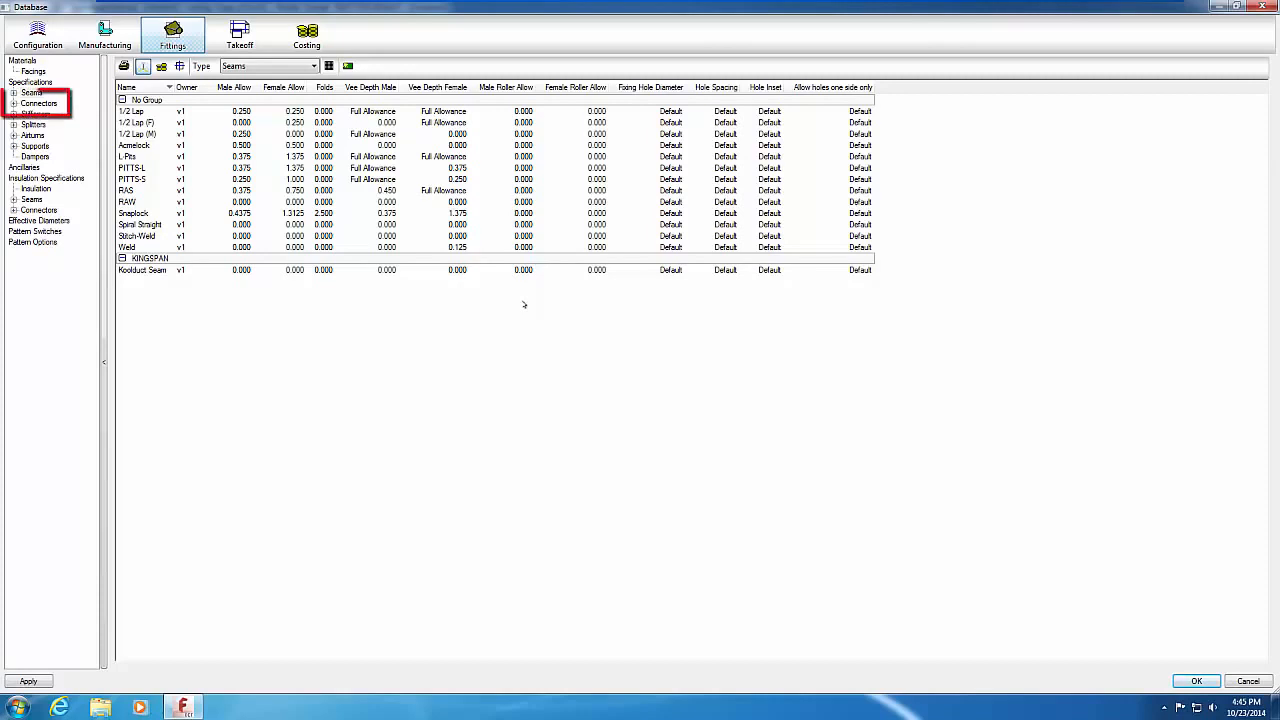
Step: Expand the Duct - Flg Connector group under Connectors and review the TDC connector's properties
left_click(40, 103)
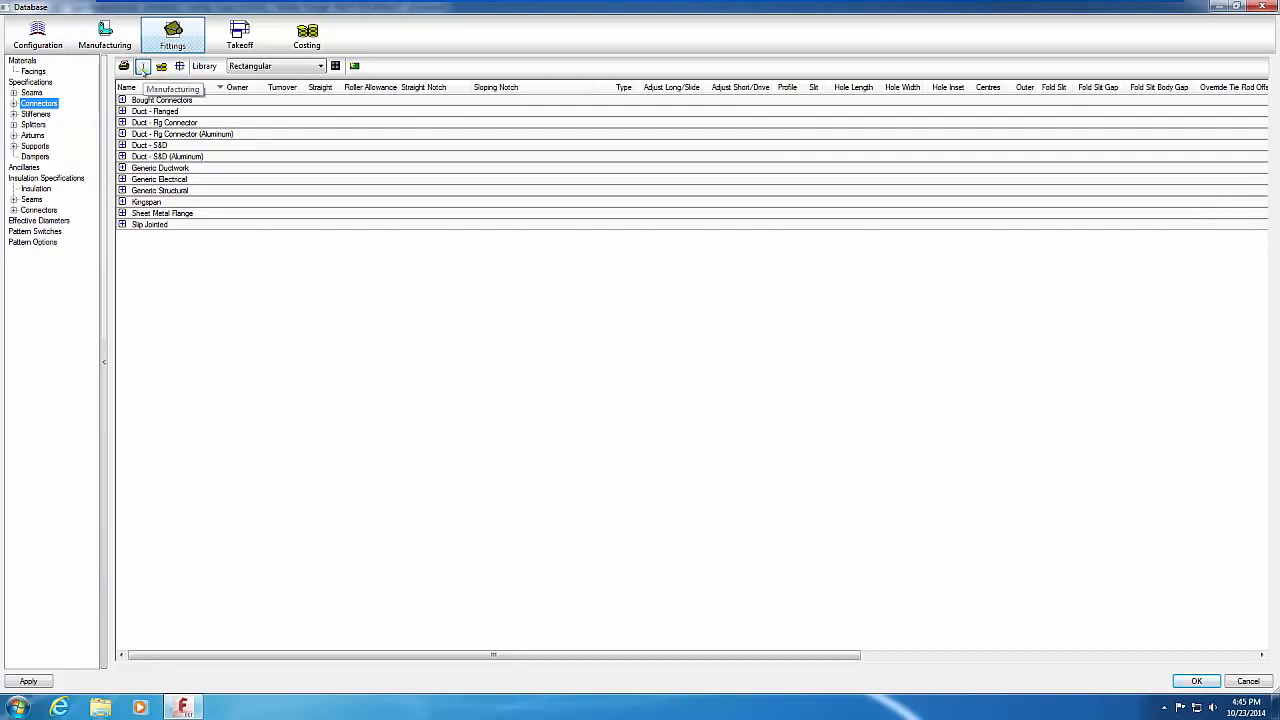
left_click(122, 122)
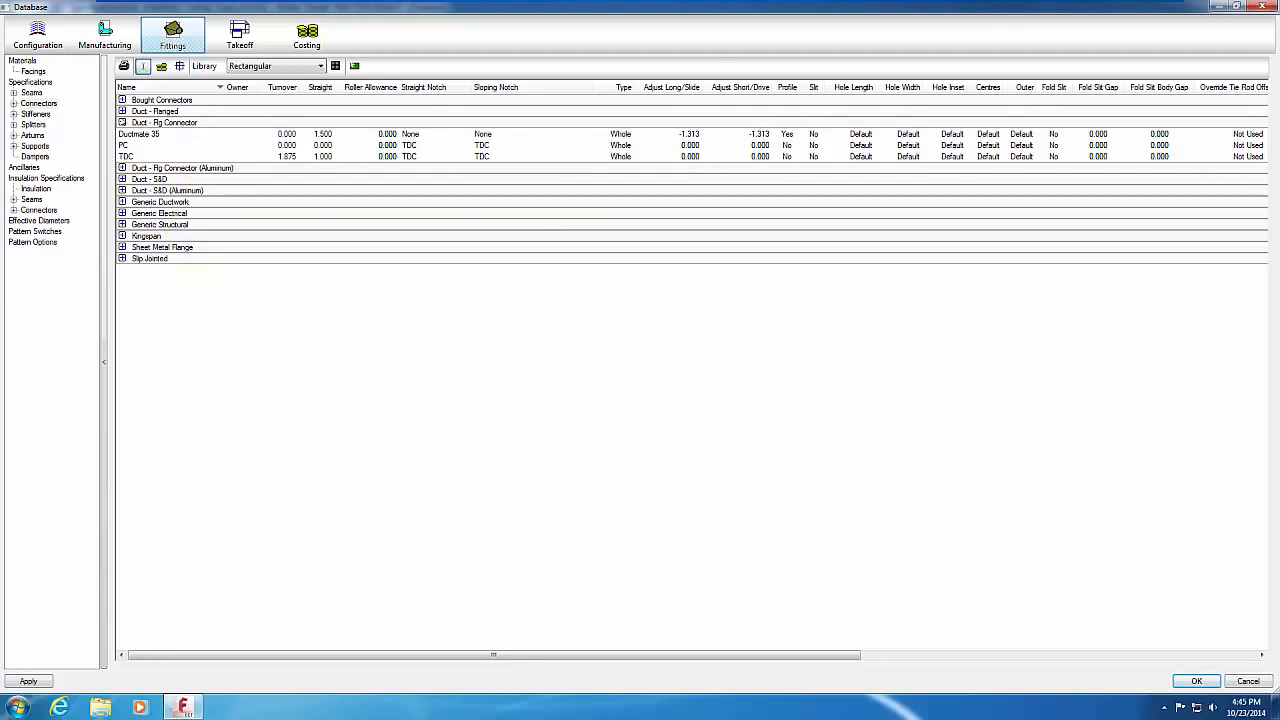
double_click(126, 156)
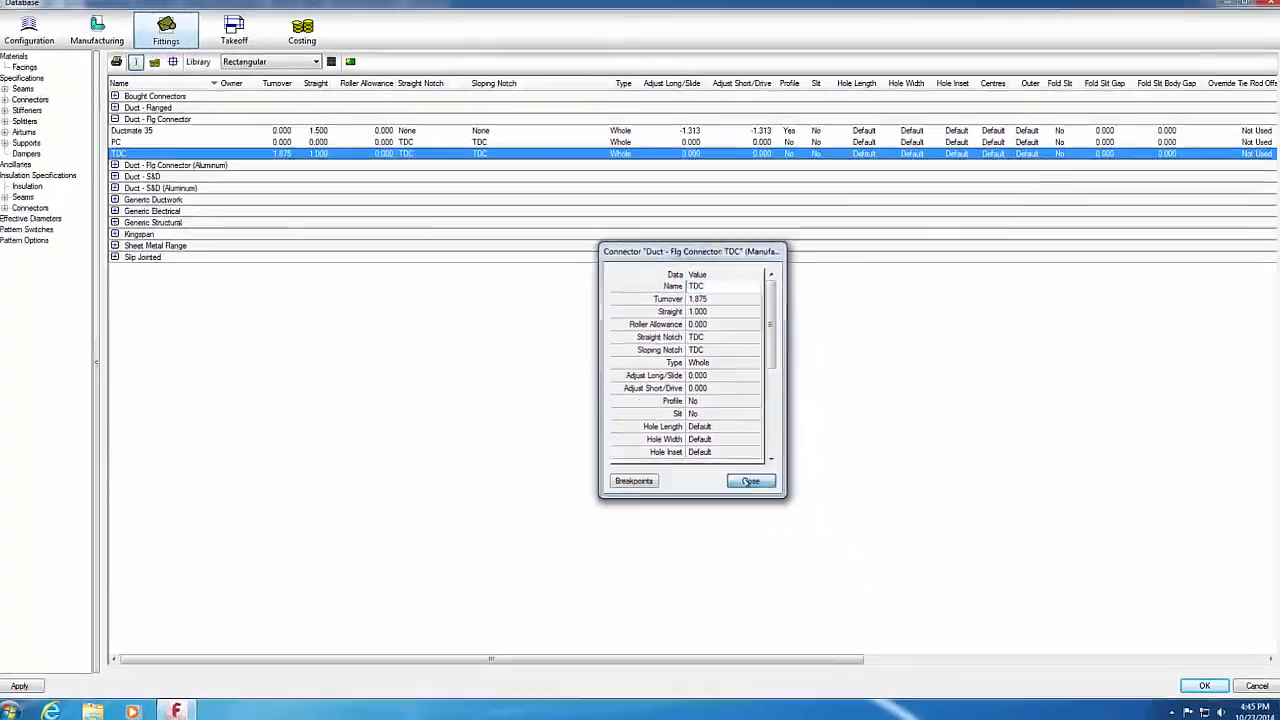
left_click(750, 481)
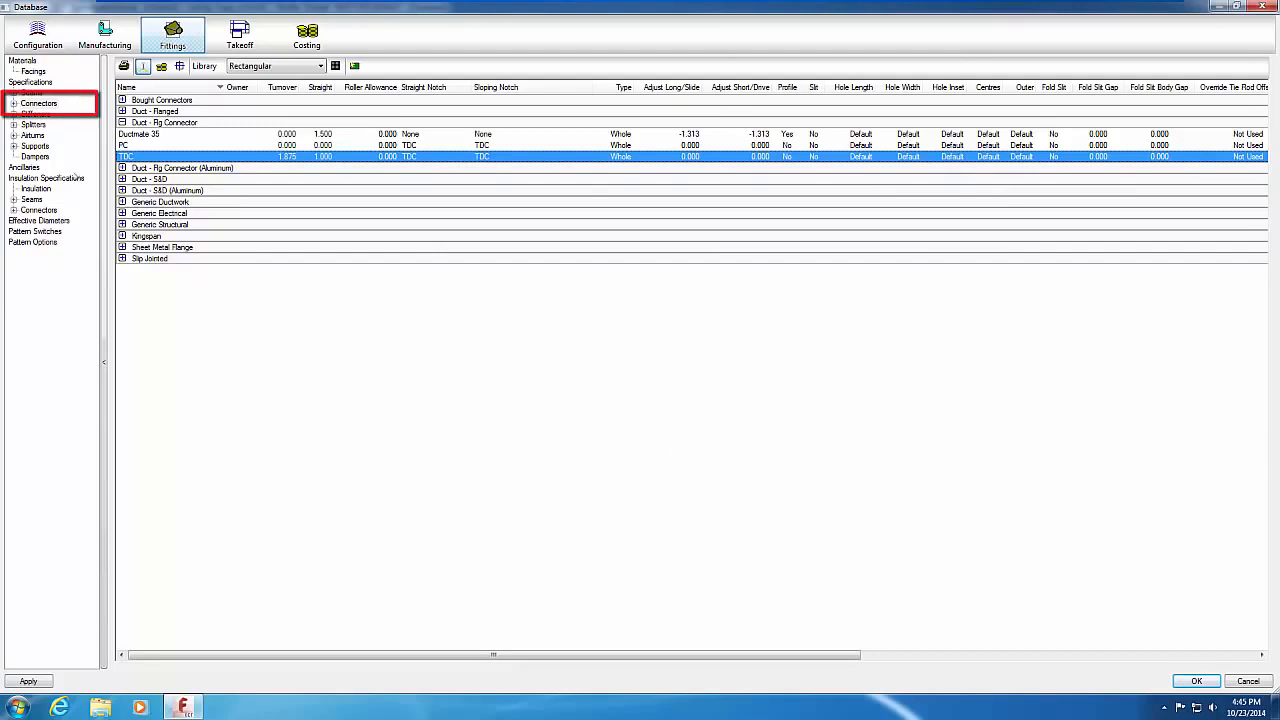
left_click(14, 103)
Step: Load the TDC notch in the notch editor and display it against the PITTS-S seam
left_click(45, 114)
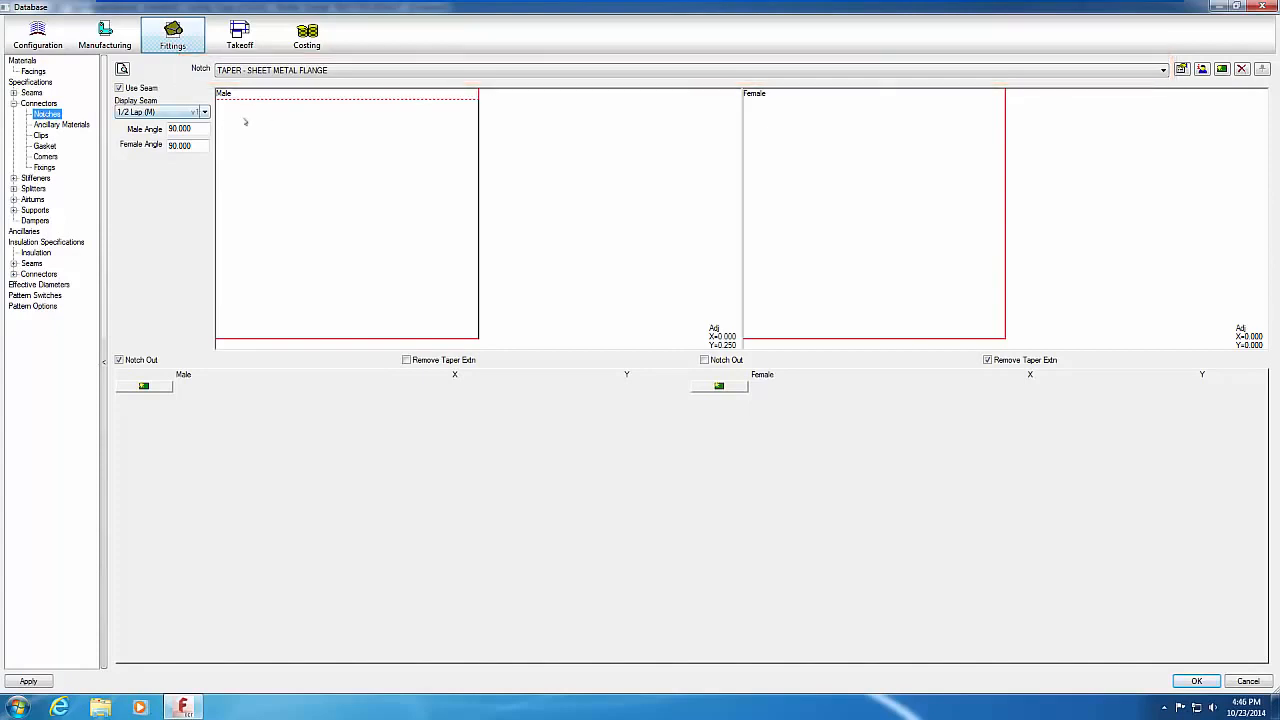
left_click(1164, 70)
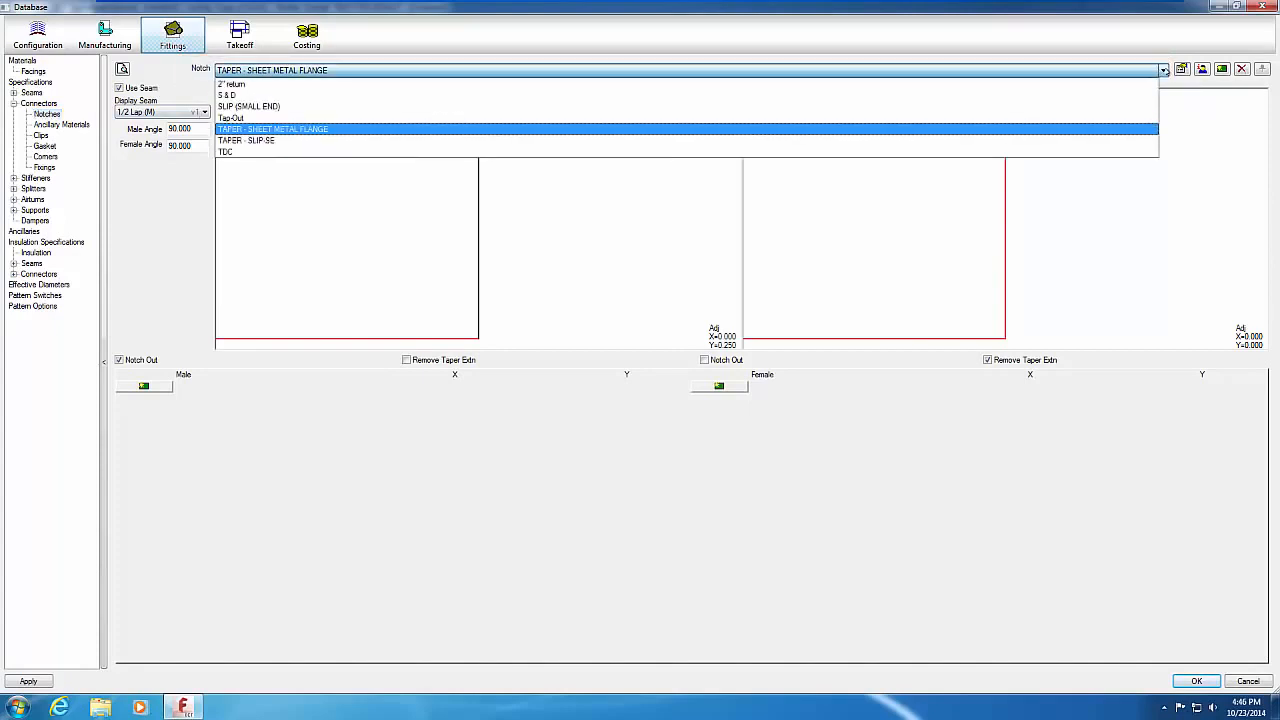
left_click(290, 152)
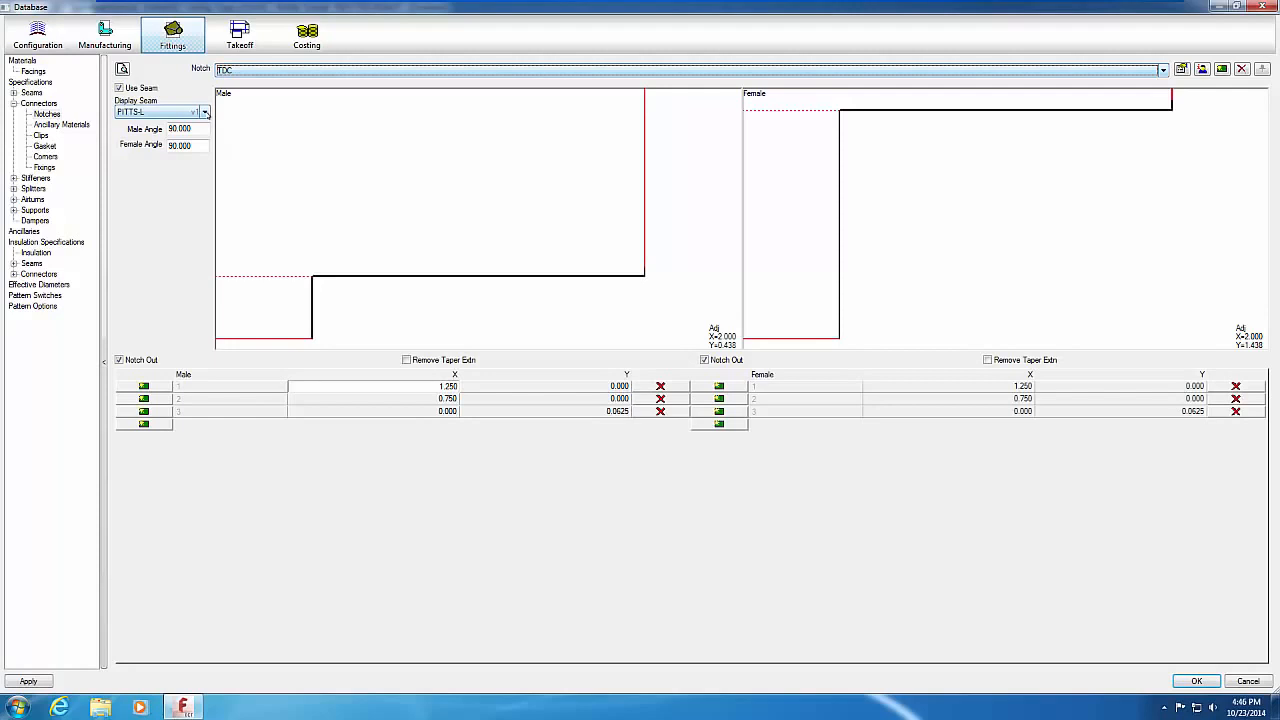
left_click(206, 113)
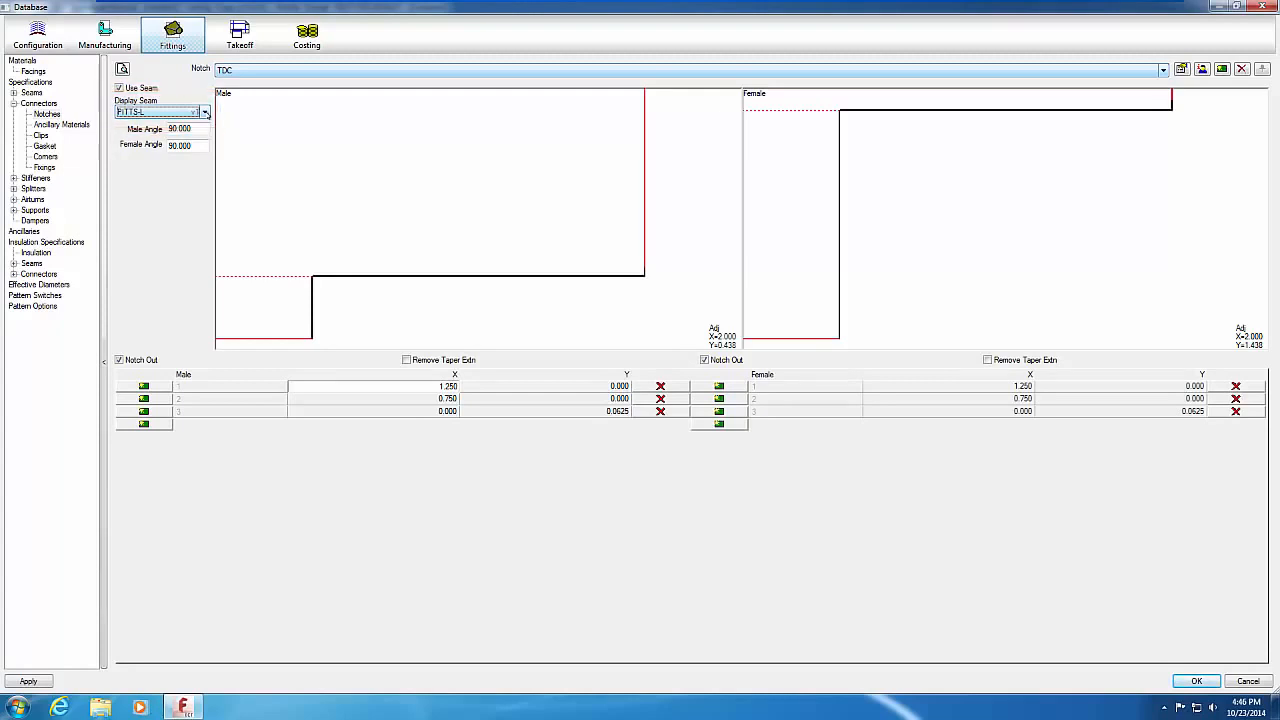
left_click(205, 113)
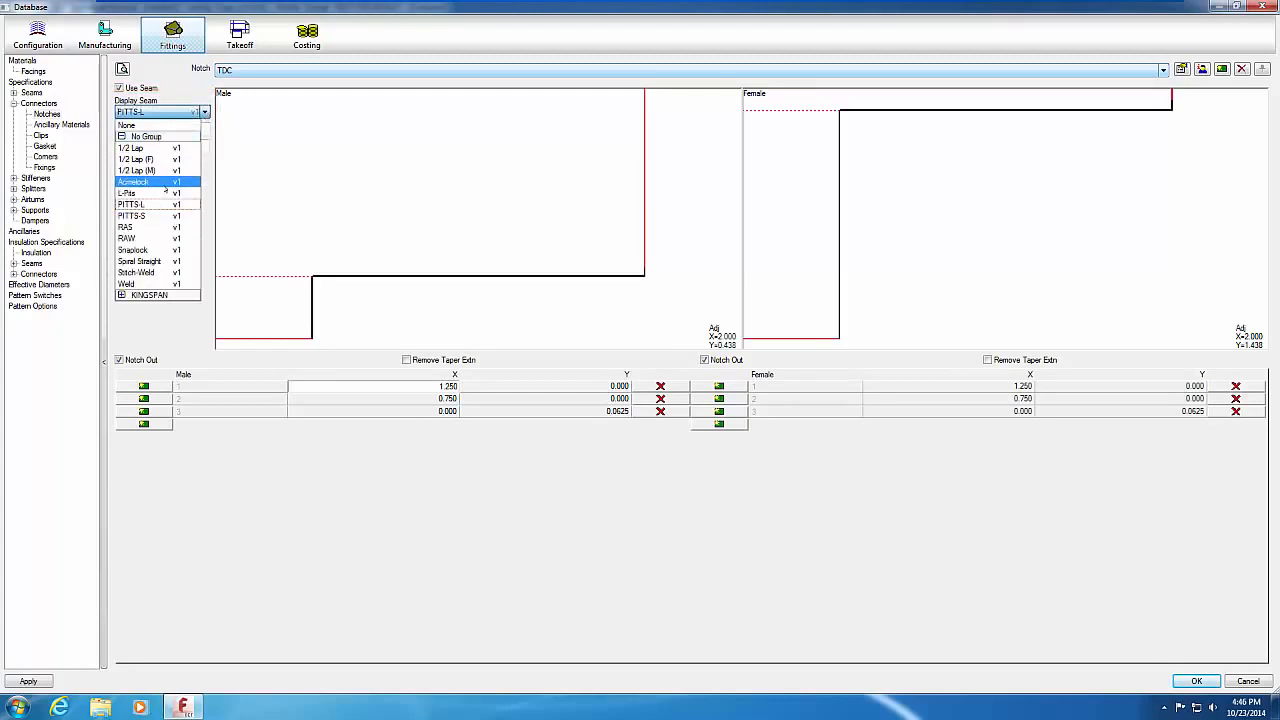
left_click(145, 216)
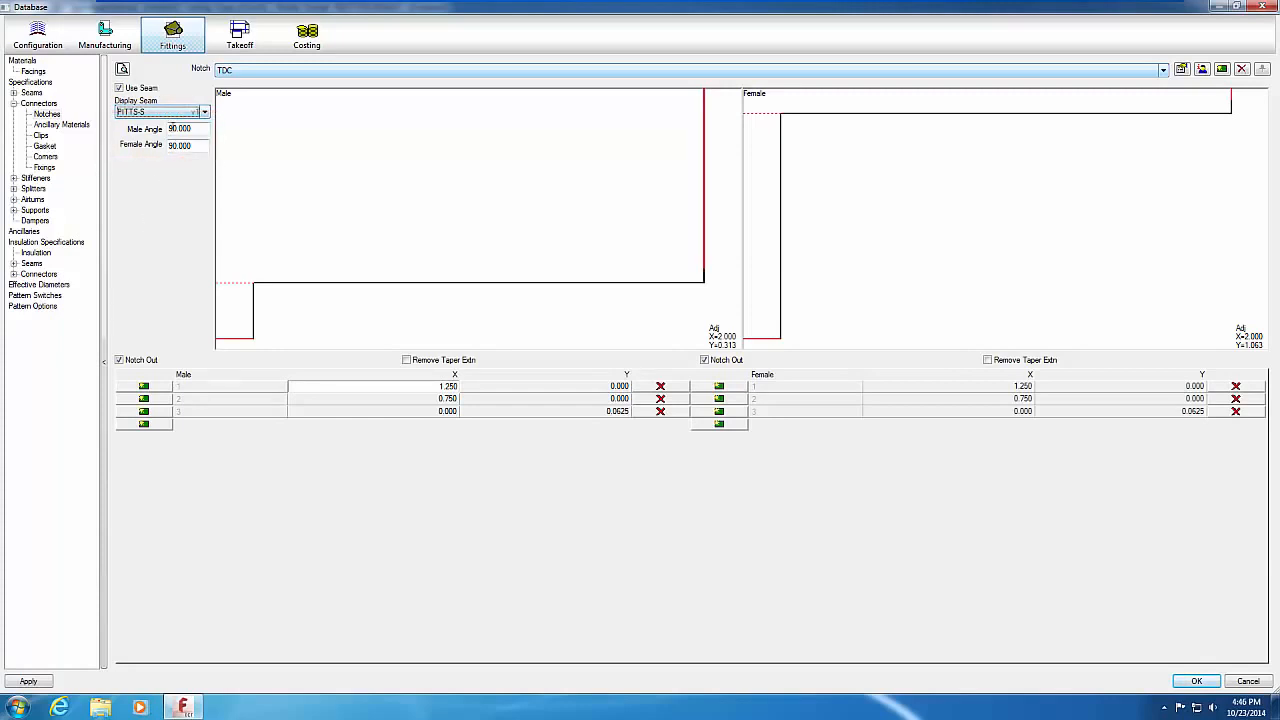
left_click(171, 128)
Step: Set the TDC notch's male and female angles to 45°
double_click(171, 128)
type("45")
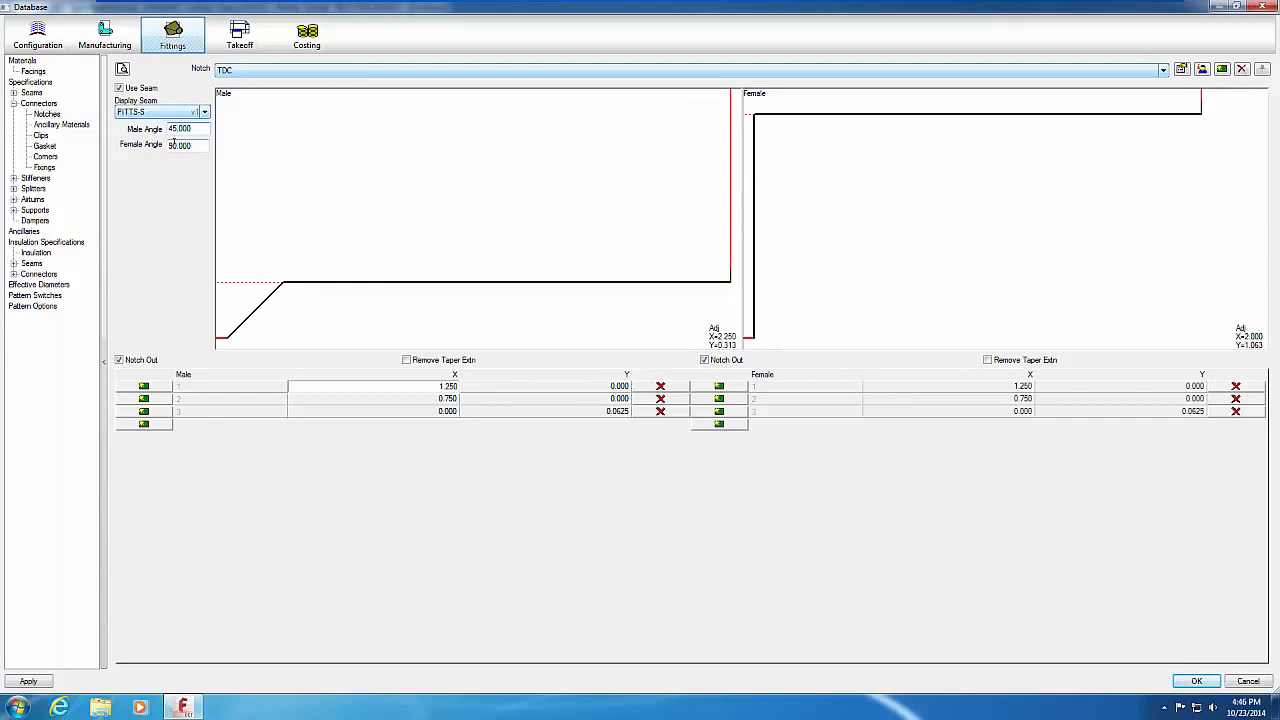
double_click(171, 145)
type("45")
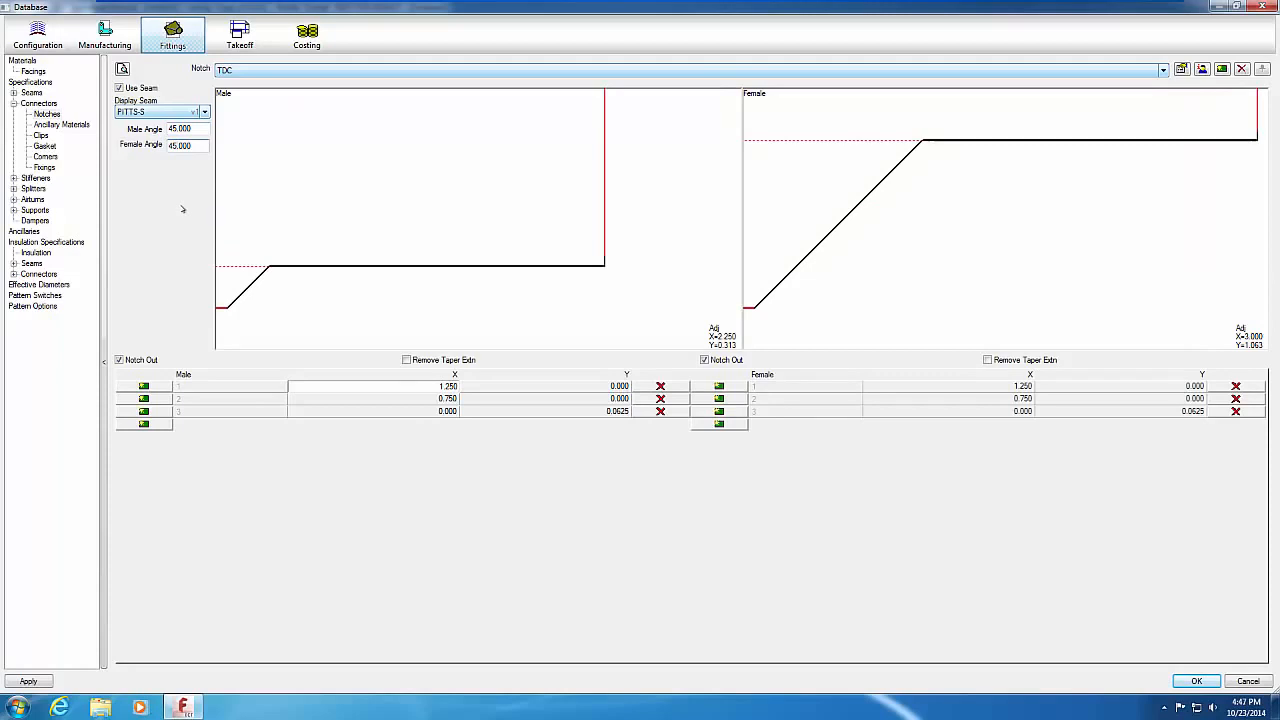
Step: Restore both notch angles to 90° and start printing the TDC notch
key("BackSpace")
key("BackSpace")
type("0")
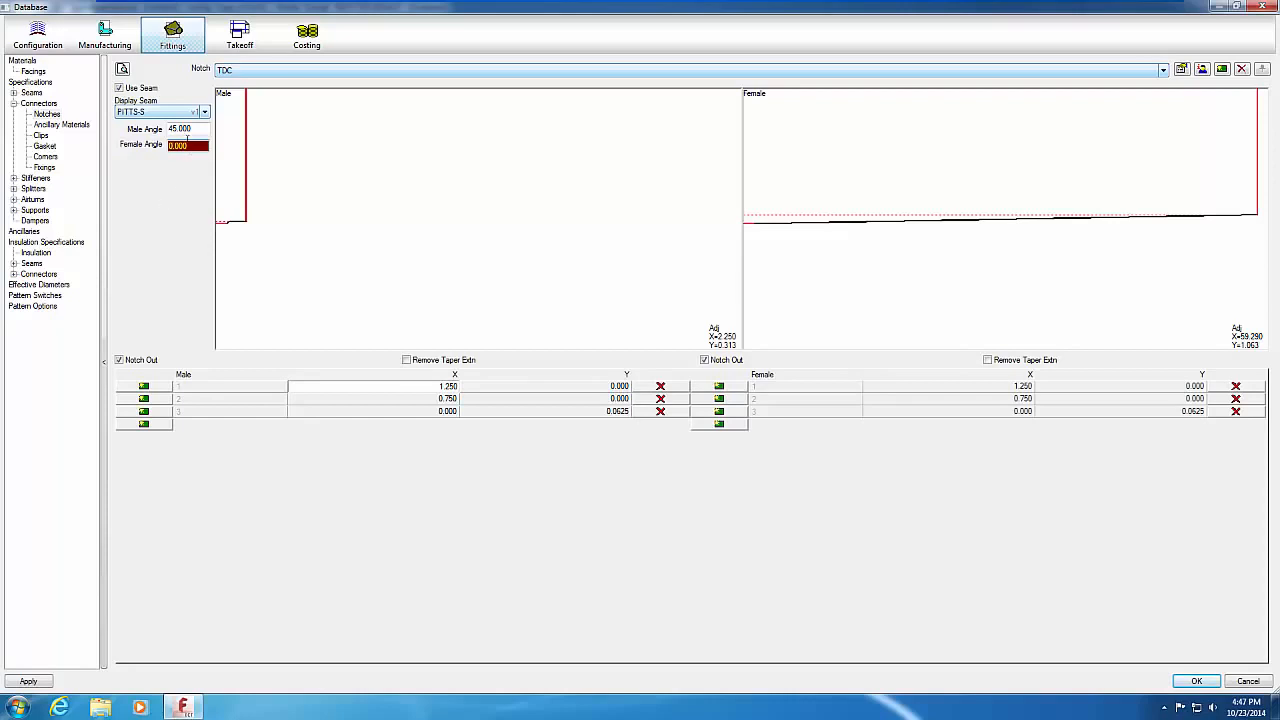
left_click(176, 127)
key("BackSpace")
key("BackSpace")
type("90")
type("9")
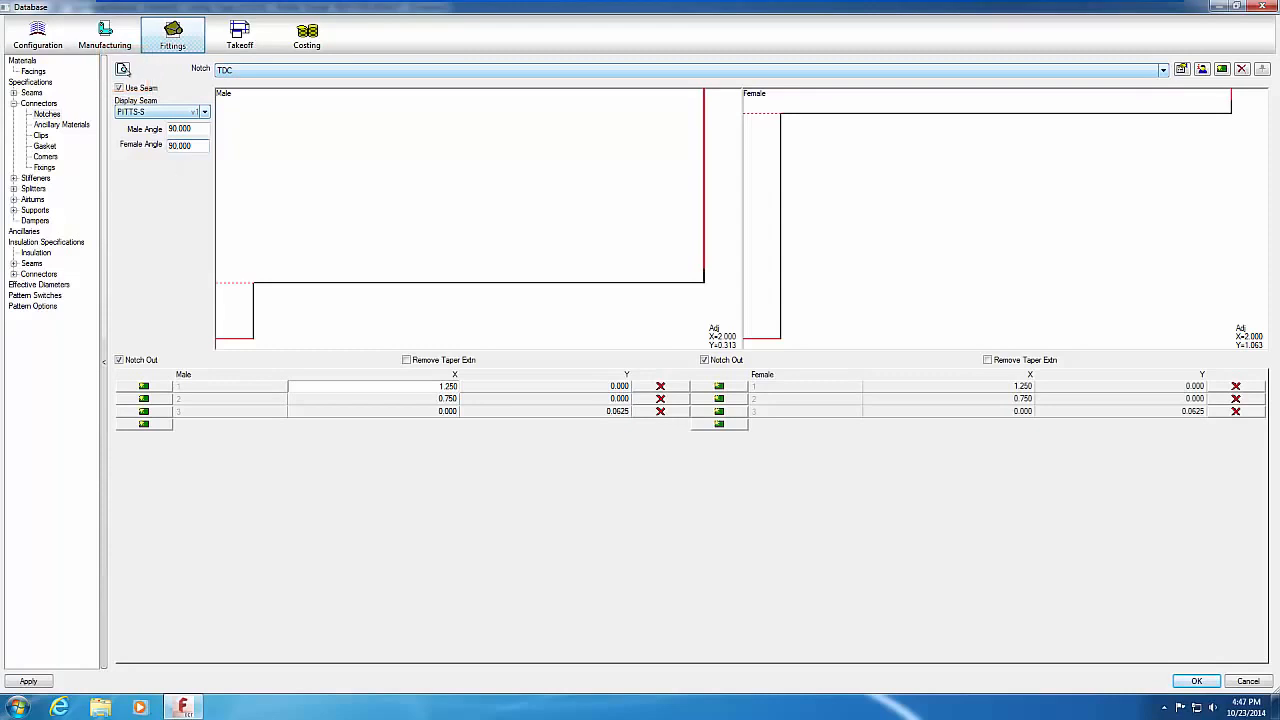
left_click(123, 69)
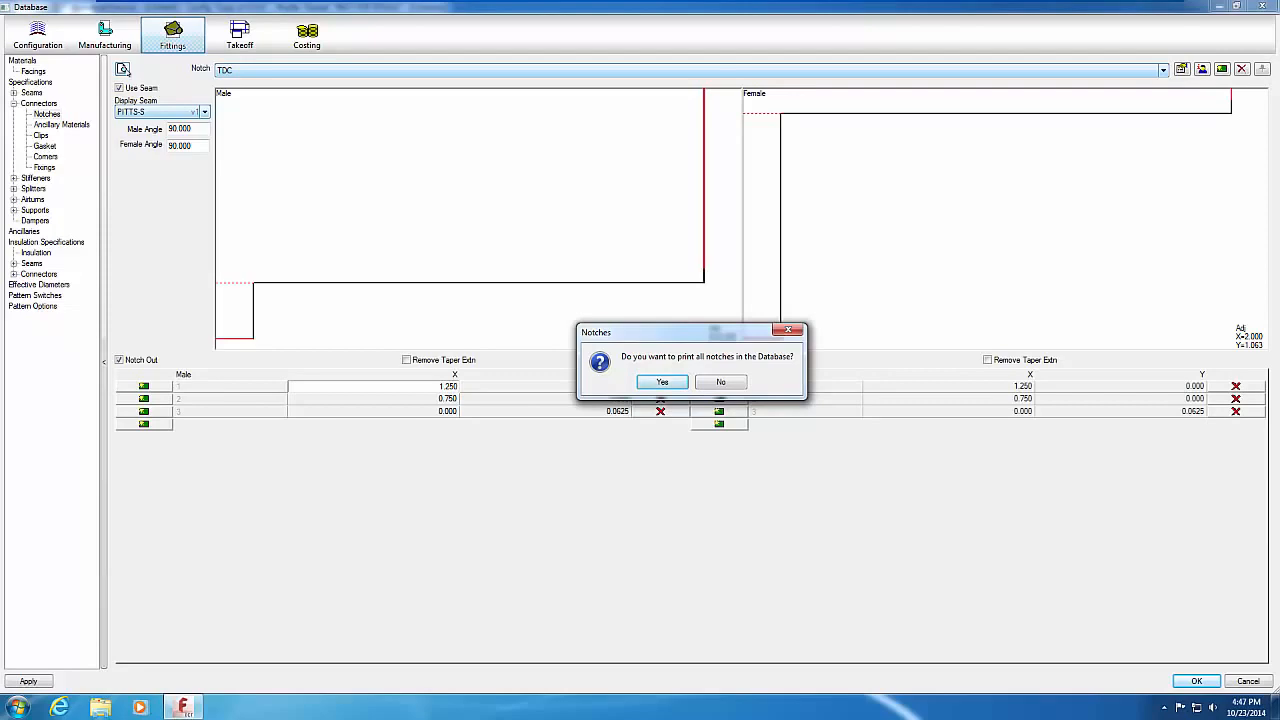
Step: Preview the print report for only the TDC notch, then close the preview
left_click(722, 383)
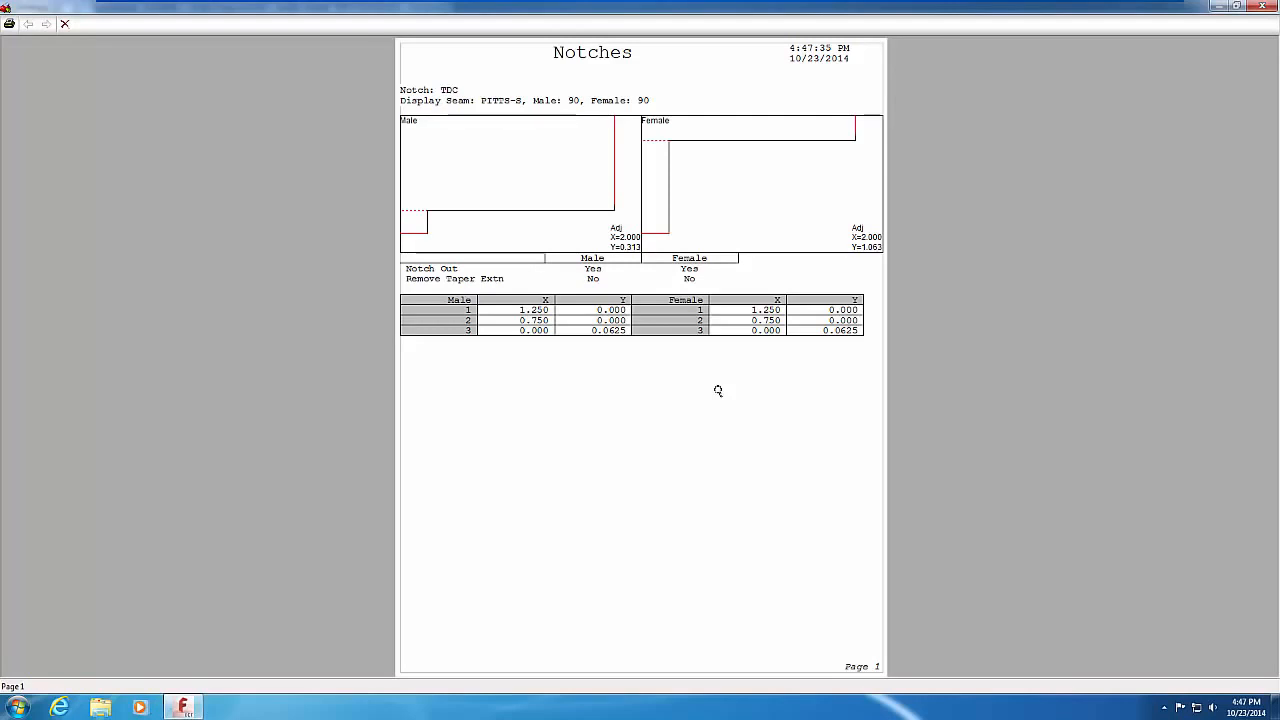
left_click(1262, 5)
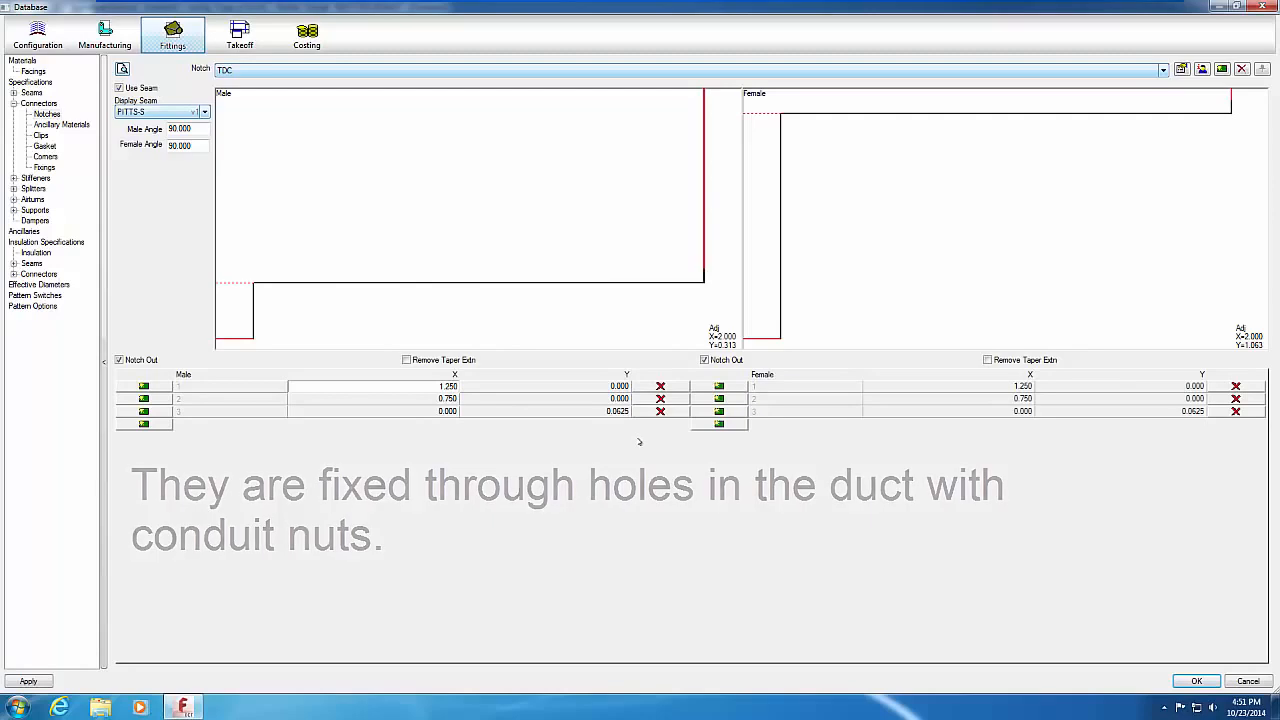
Step: Display the Stiffeners table and open Column Filters for its Name column
left_click(45, 178)
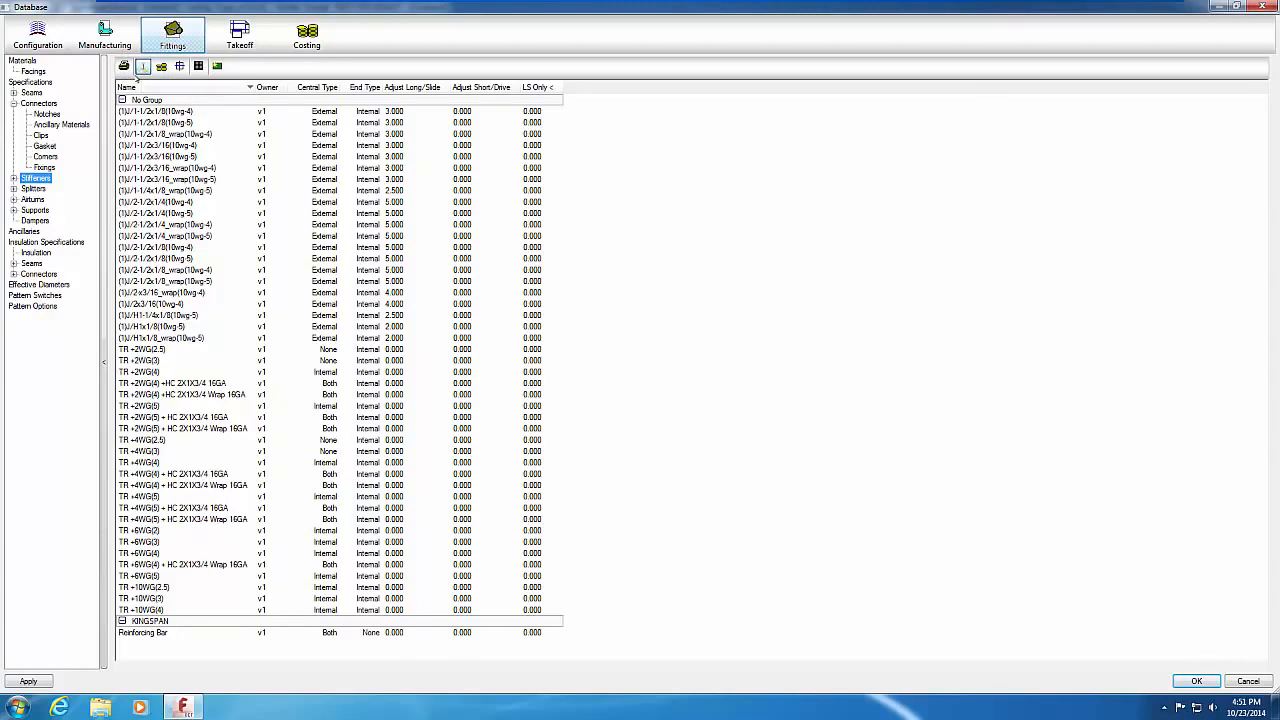
right_click(155, 88)
left_click(182, 112)
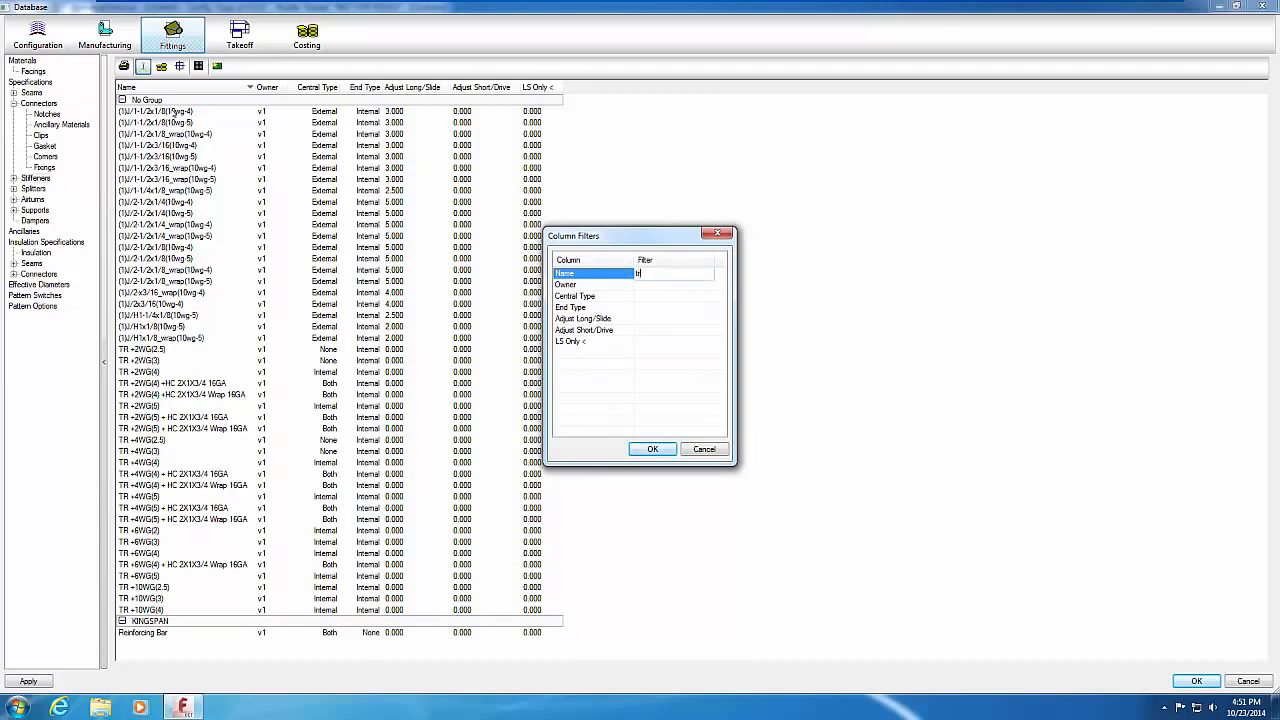
Step: Filter stiffeners to the TR entries and open the TR +6WG(3) properties
left_click(651, 449)
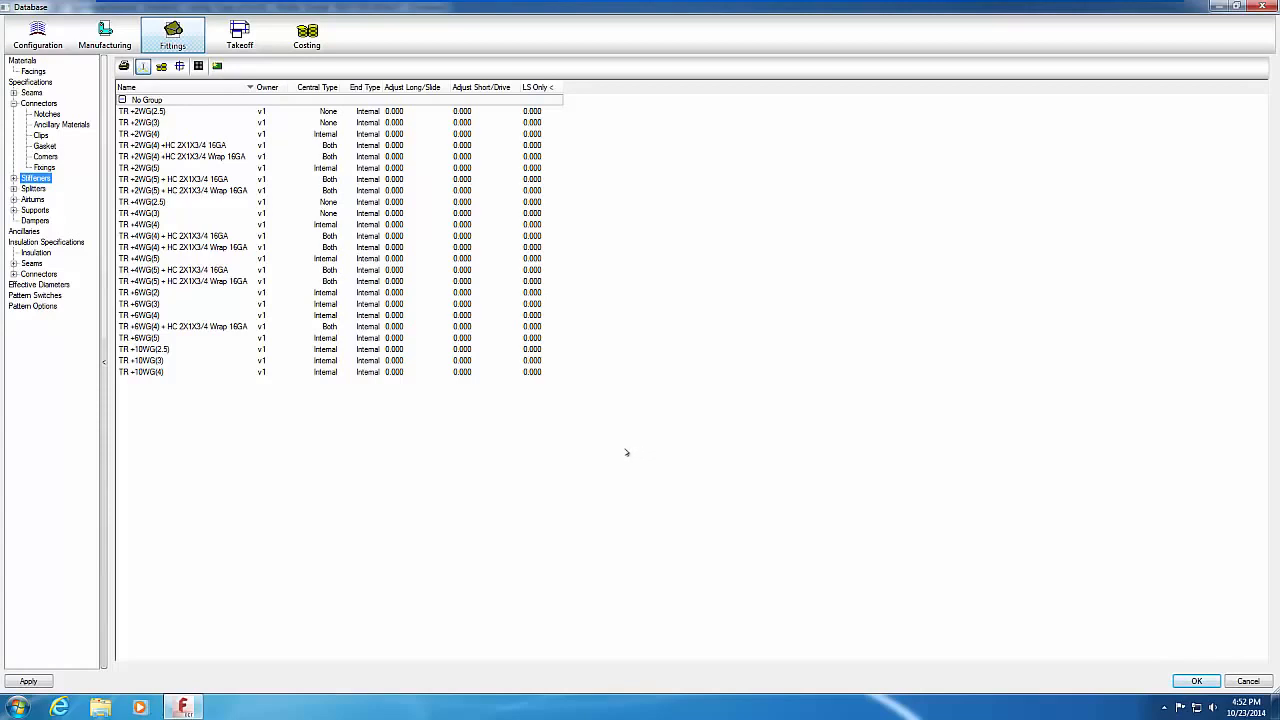
left_click(150, 305)
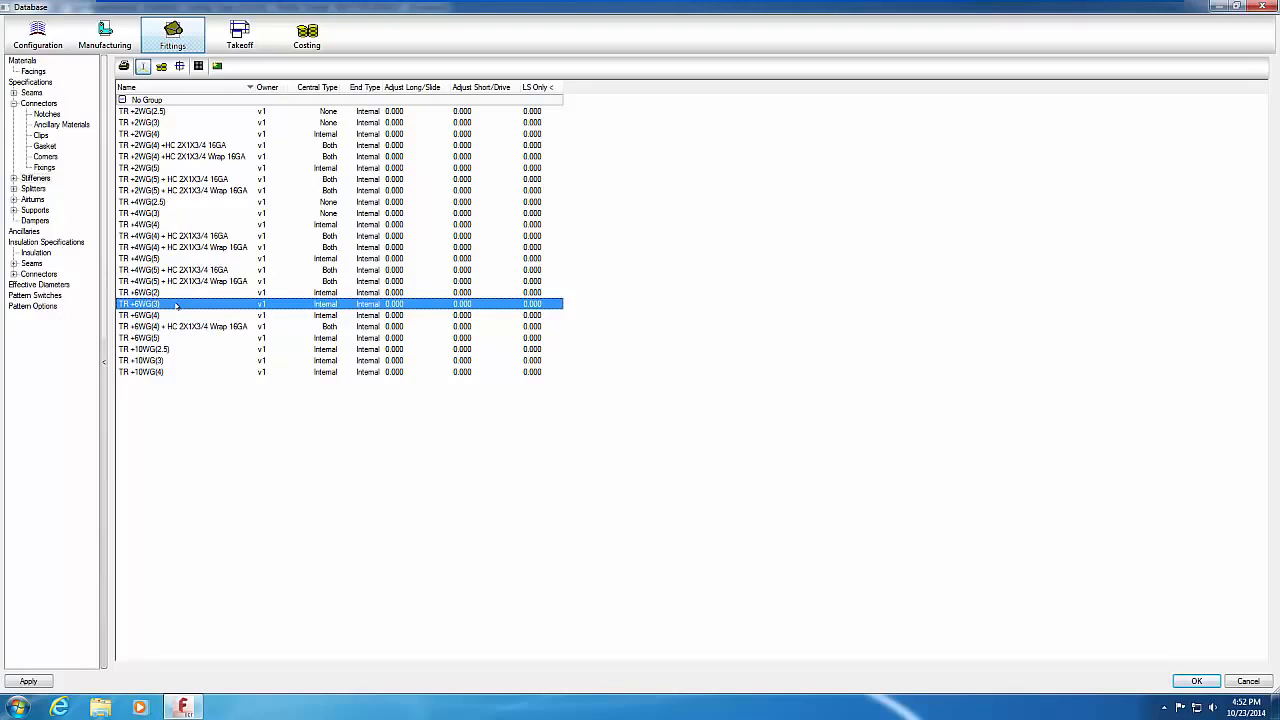
double_click(176, 304)
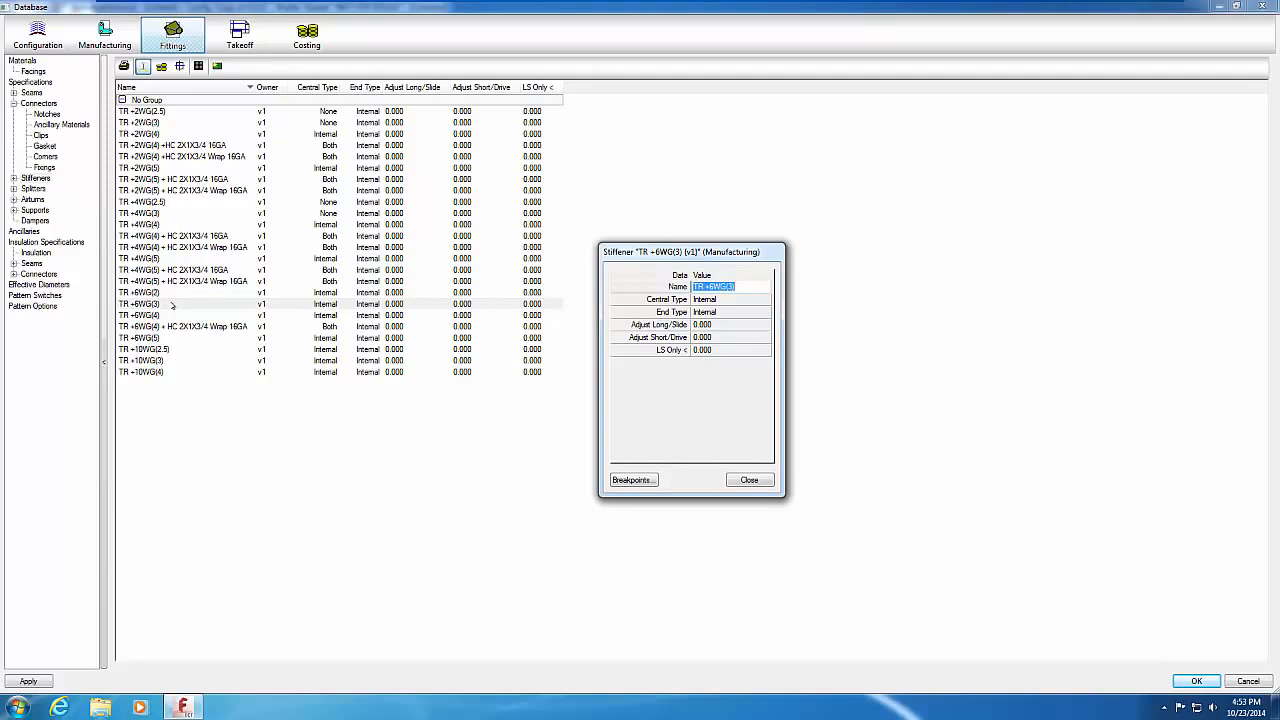
left_click(736, 300)
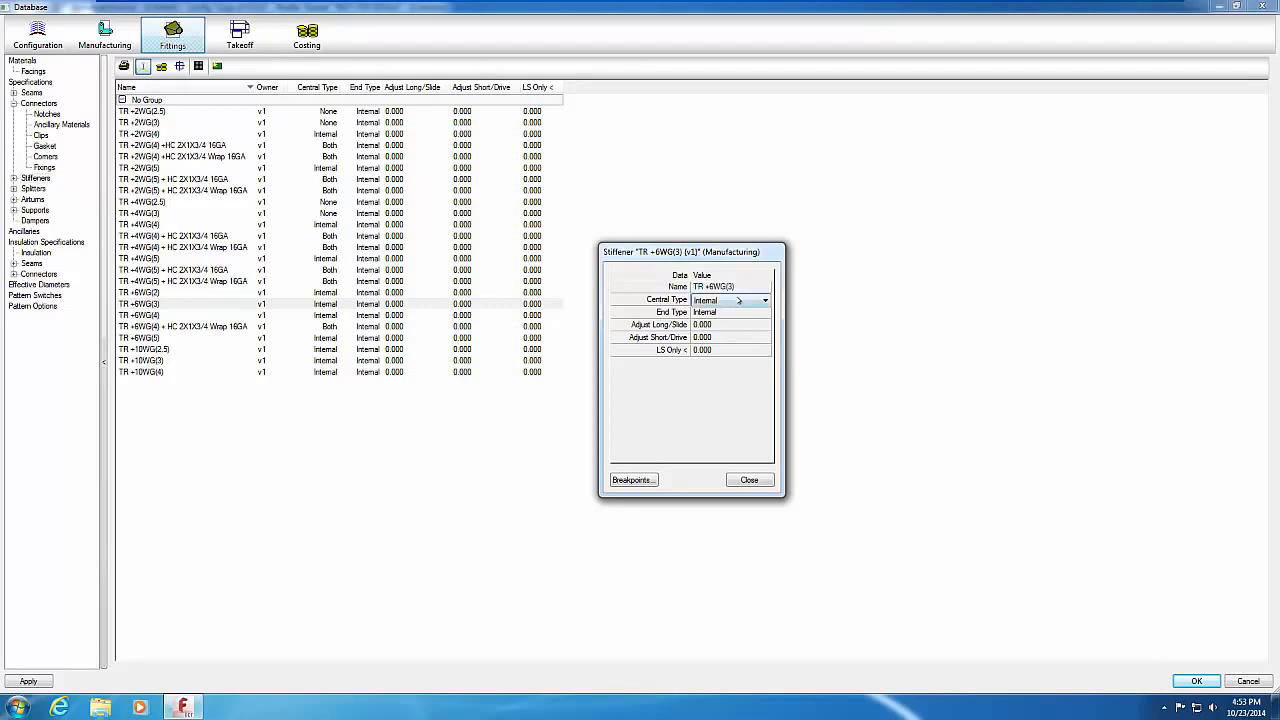
left_click(739, 300)
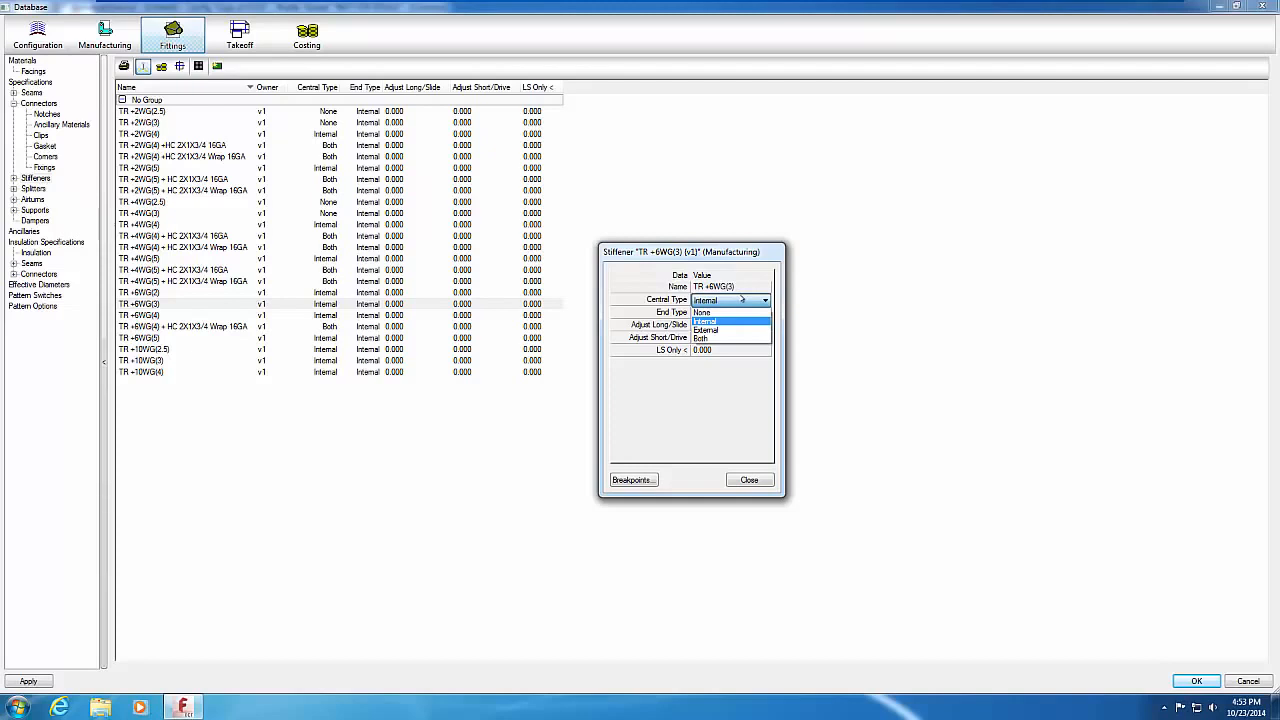
left_click(742, 298)
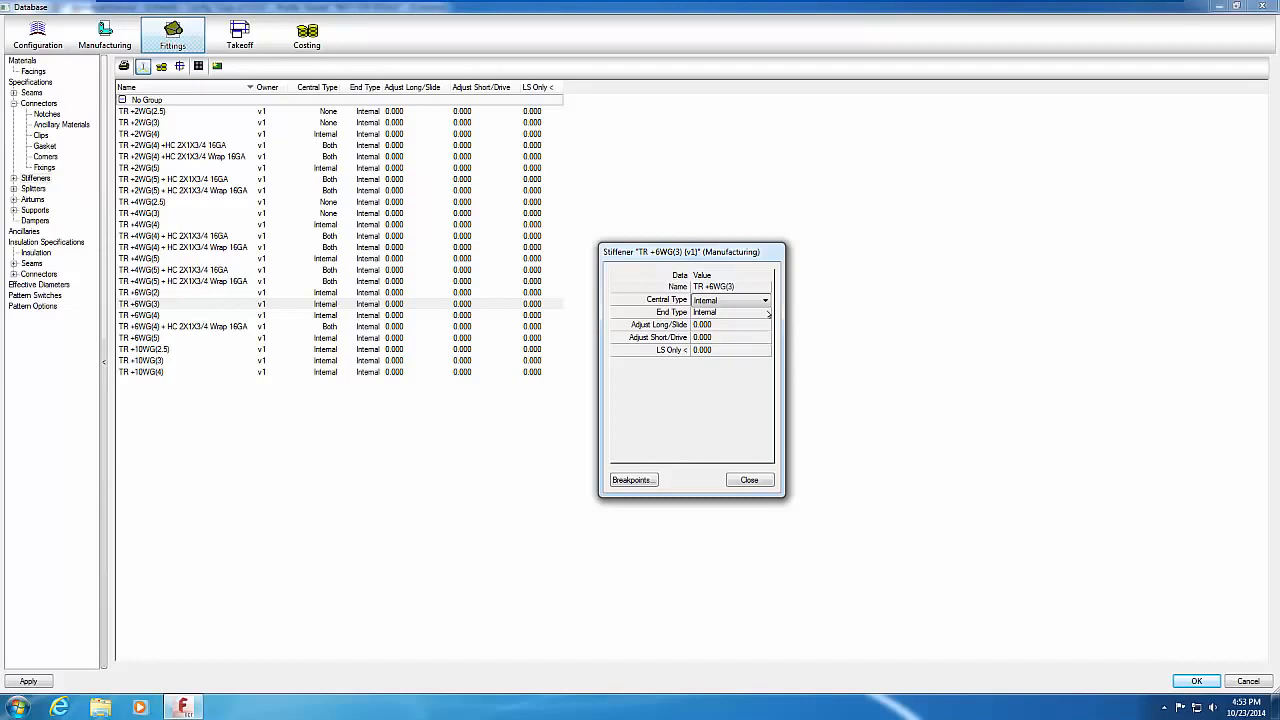
left_click(767, 313)
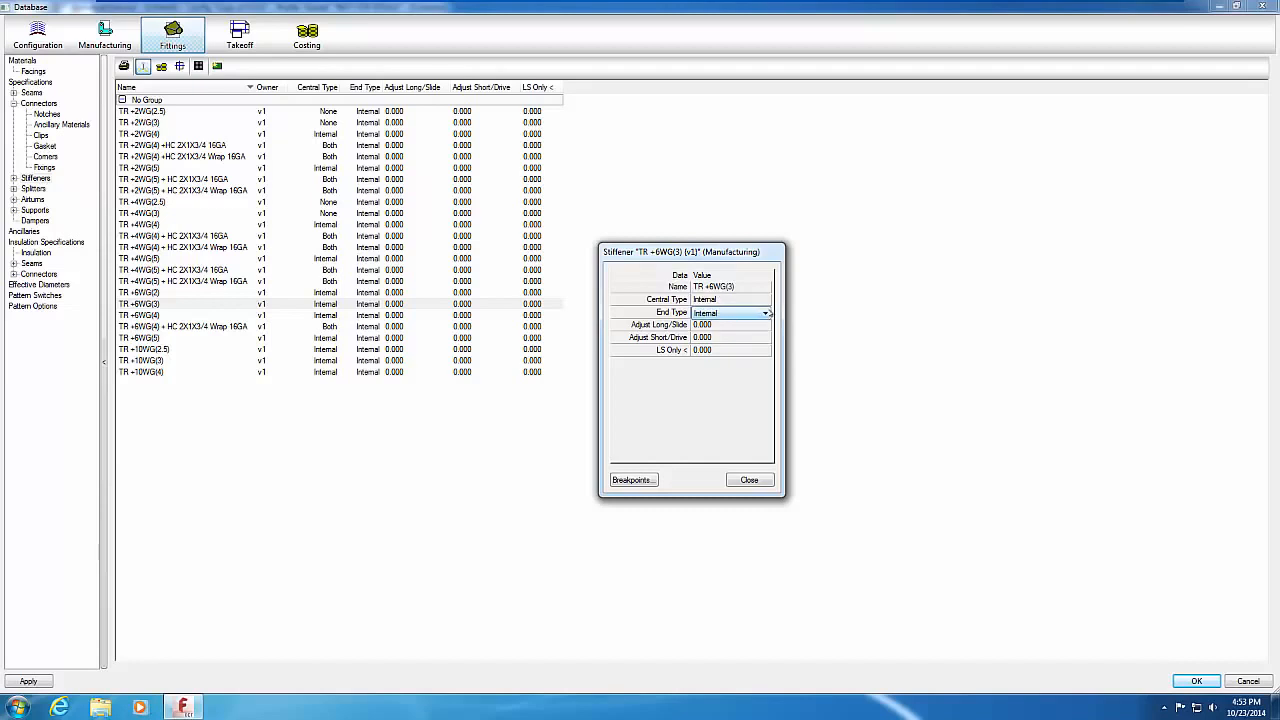
Step: Review TR +6WG(3) length breakpoints (30, 48, 999), cancel, and close the stiffener dialog
left_click(634, 479)
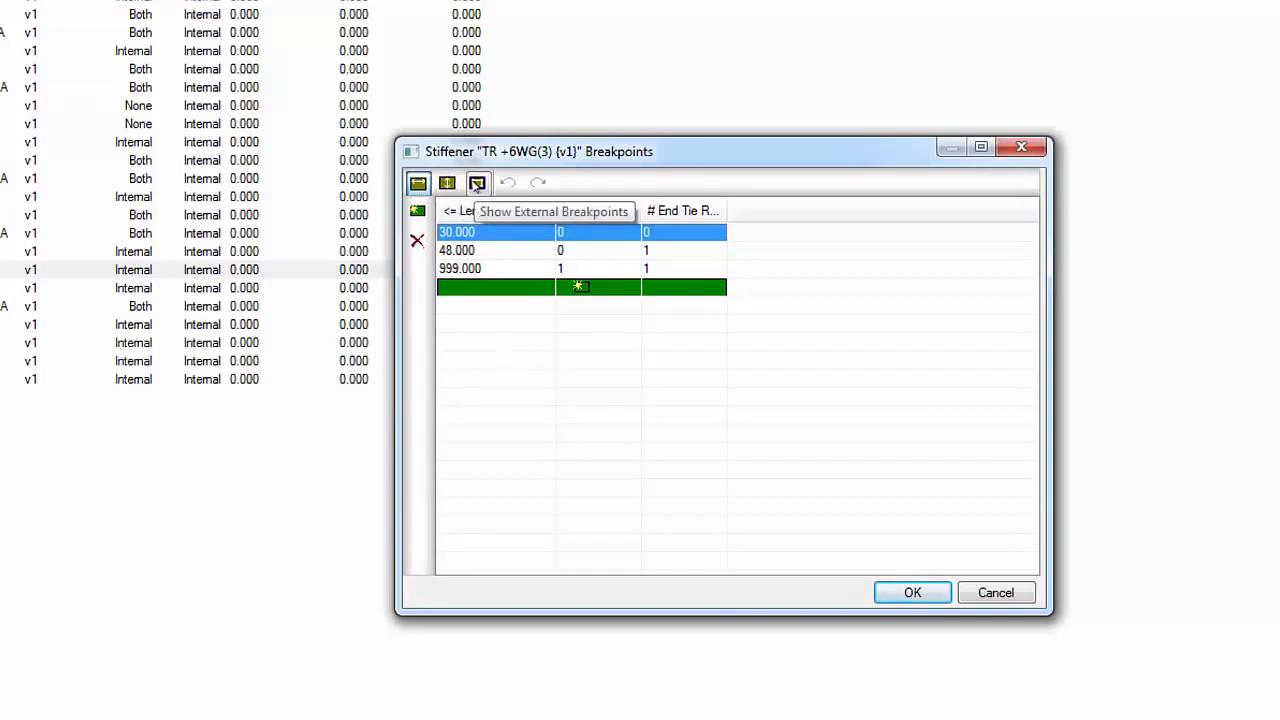
left_click(1001, 597)
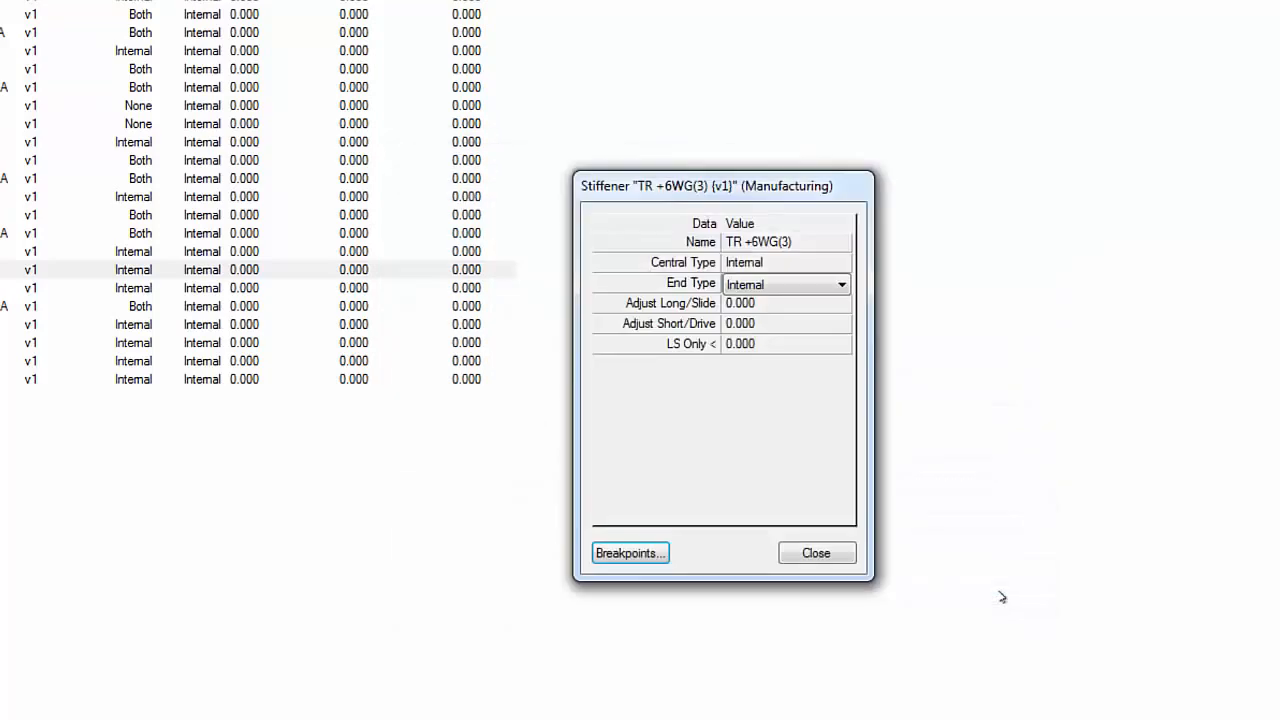
left_click(830, 553)
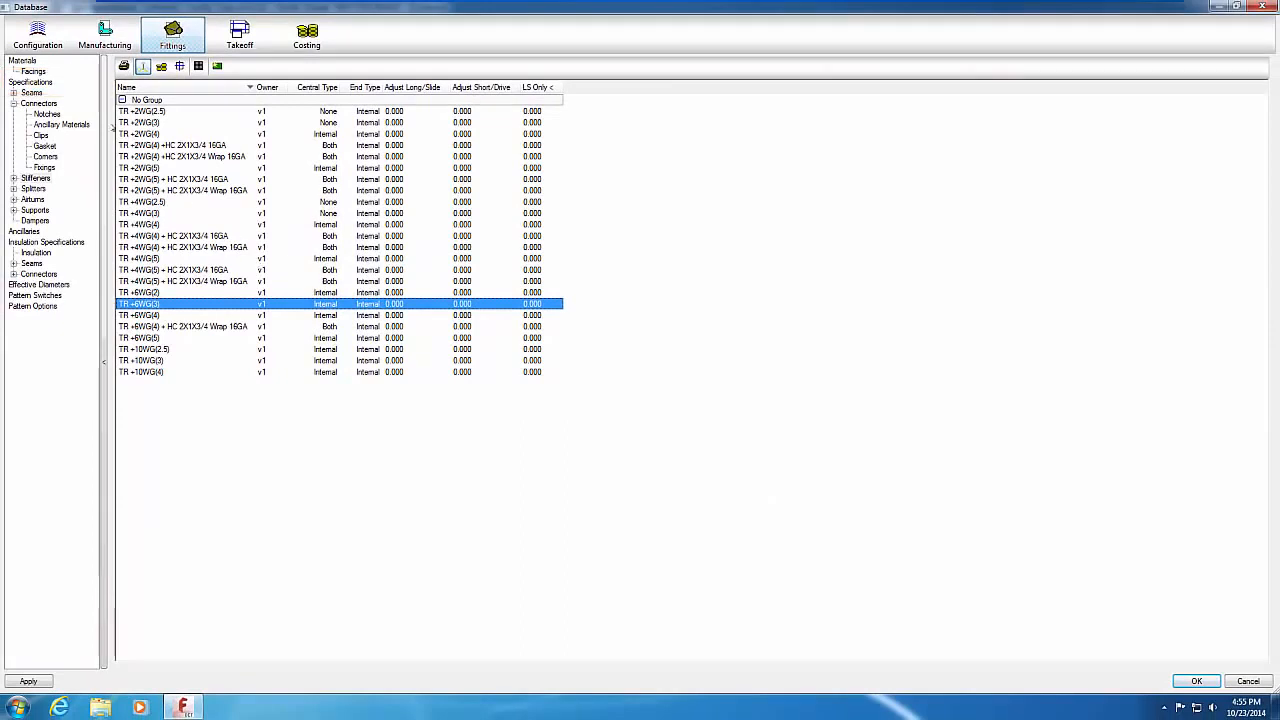
left_click(30, 82)
left_click(268, 68)
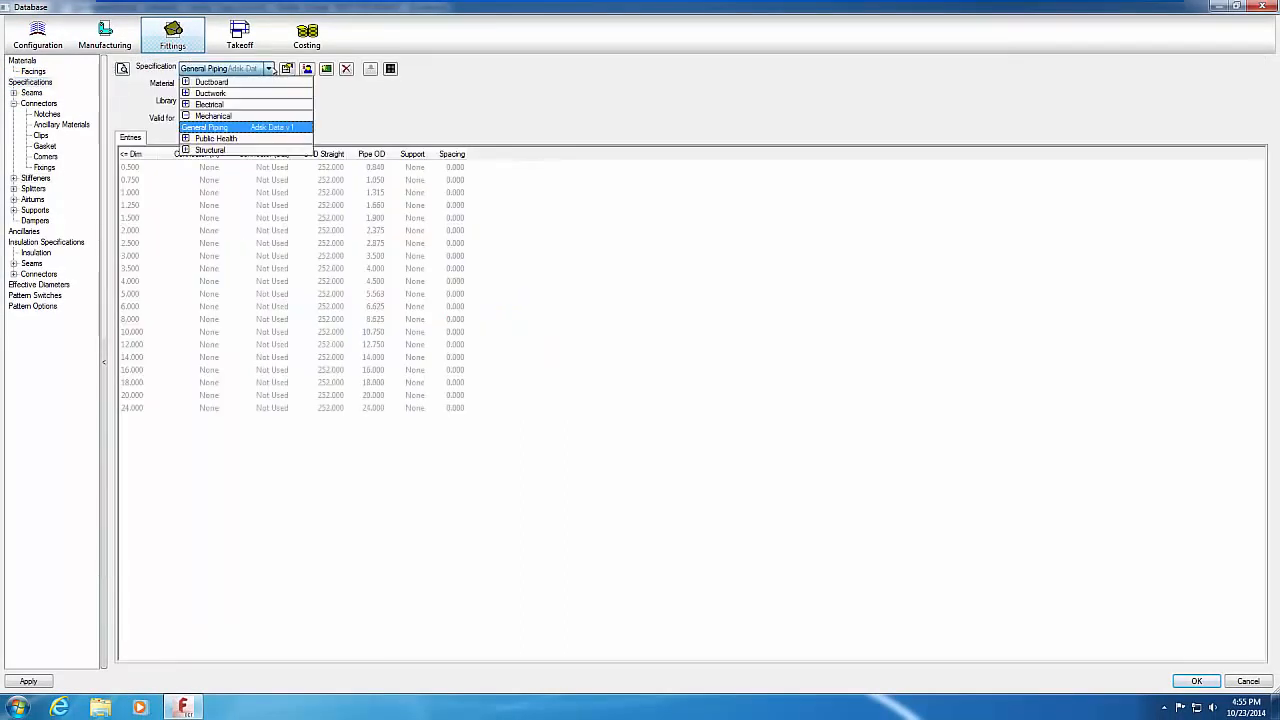
left_click(185, 93)
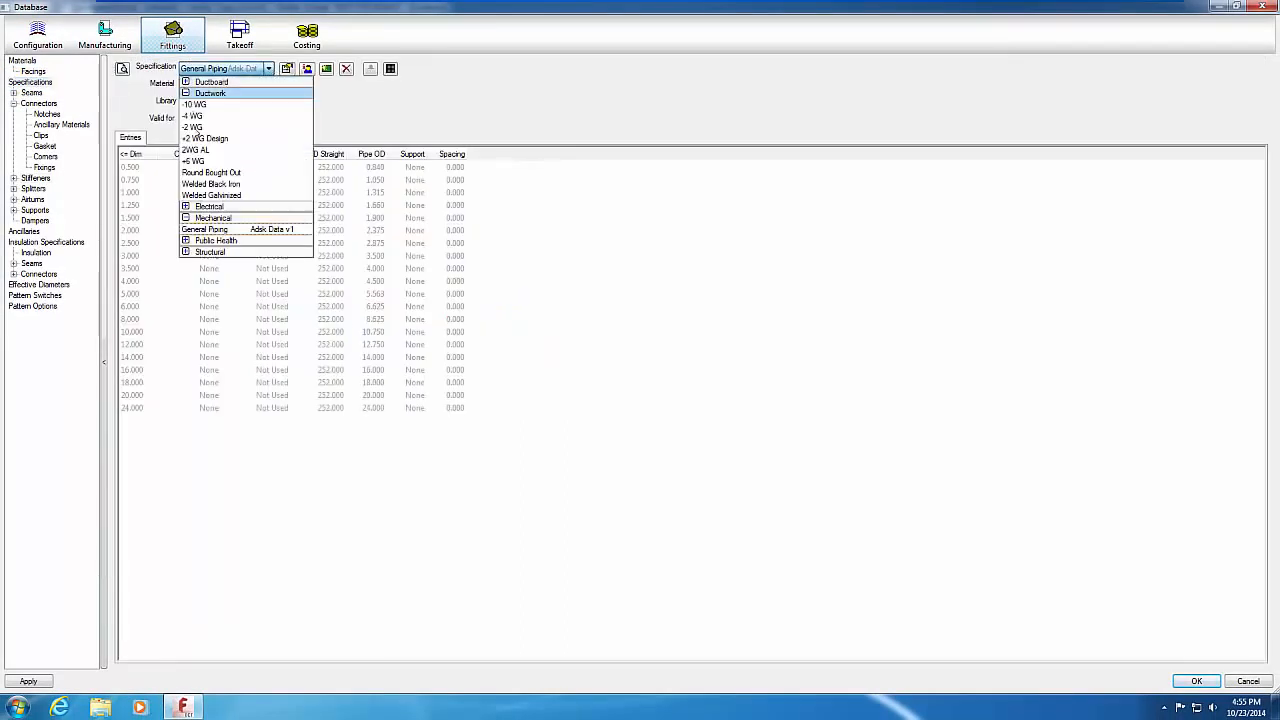
left_click(193, 161)
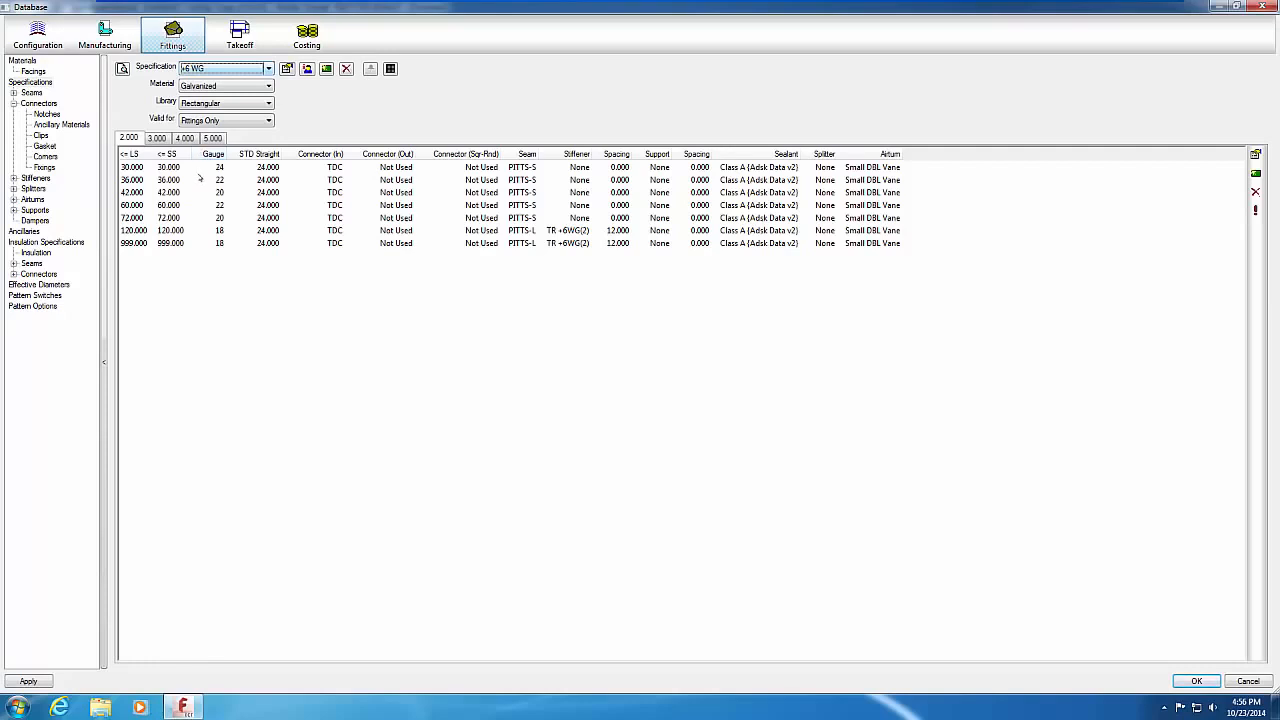
left_click(157, 137)
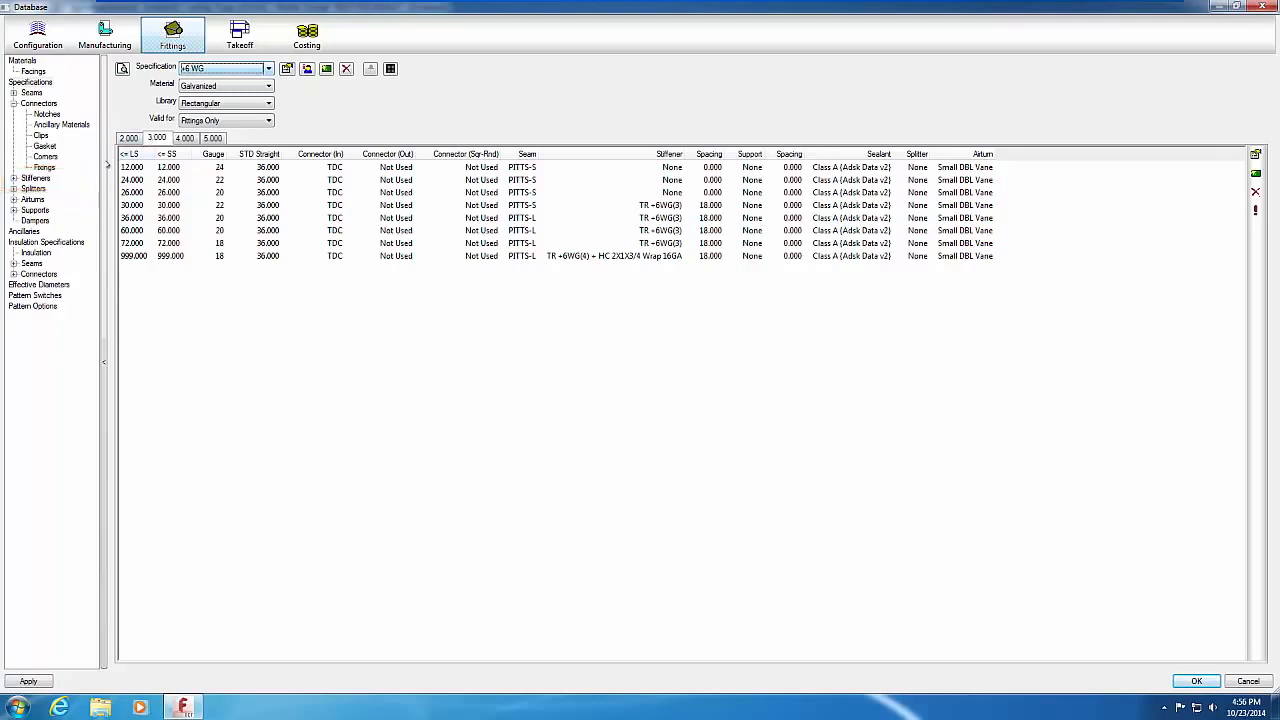
left_click(36, 178)
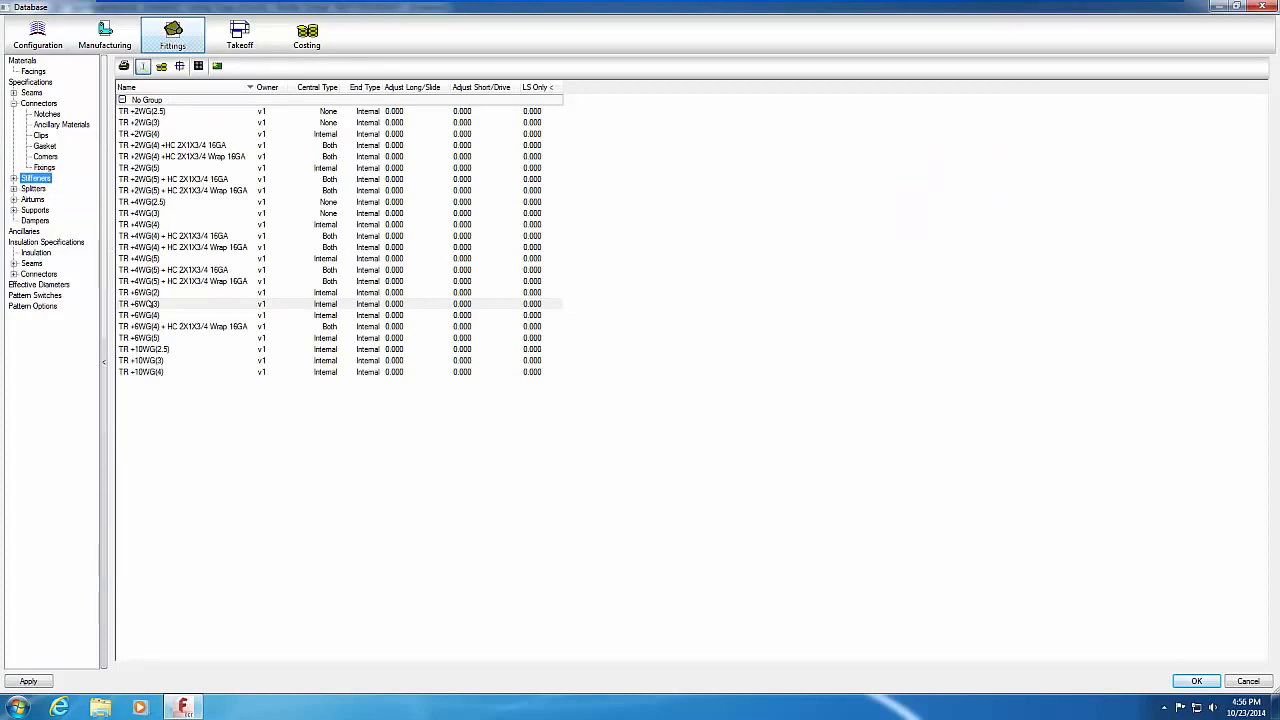
right_click(150, 303)
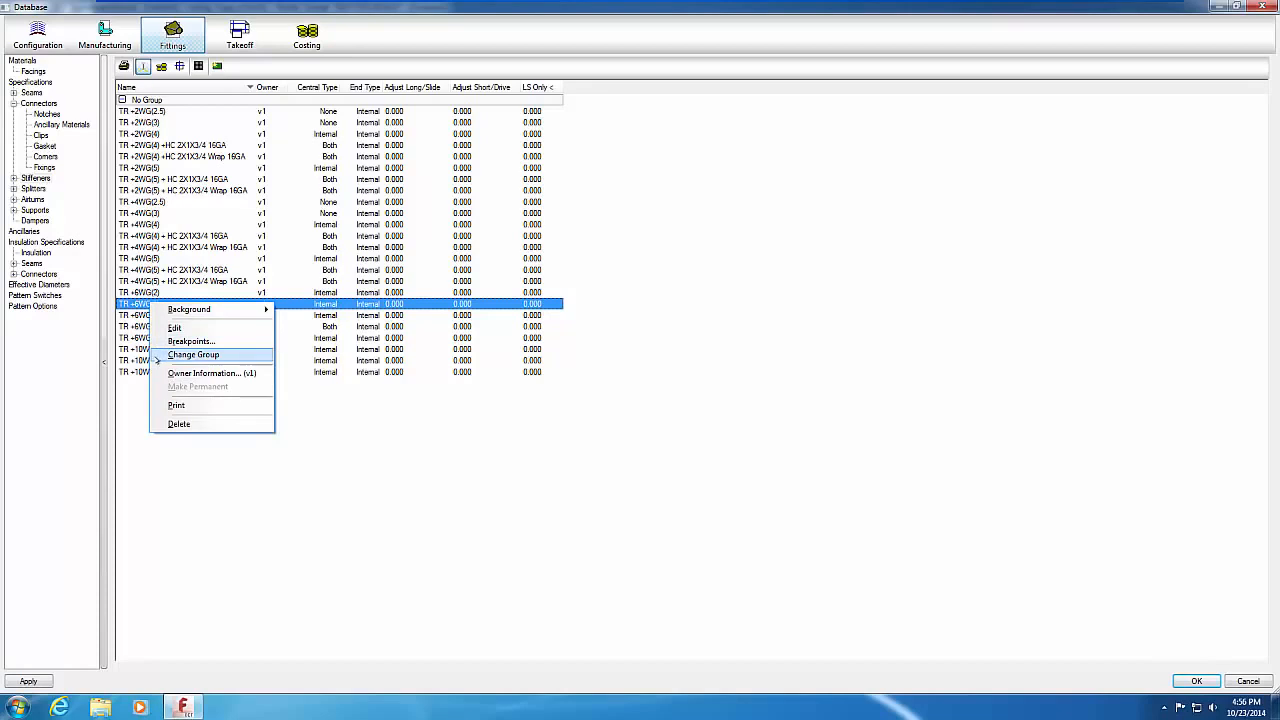
left_click(131, 404)
left_click(155, 372)
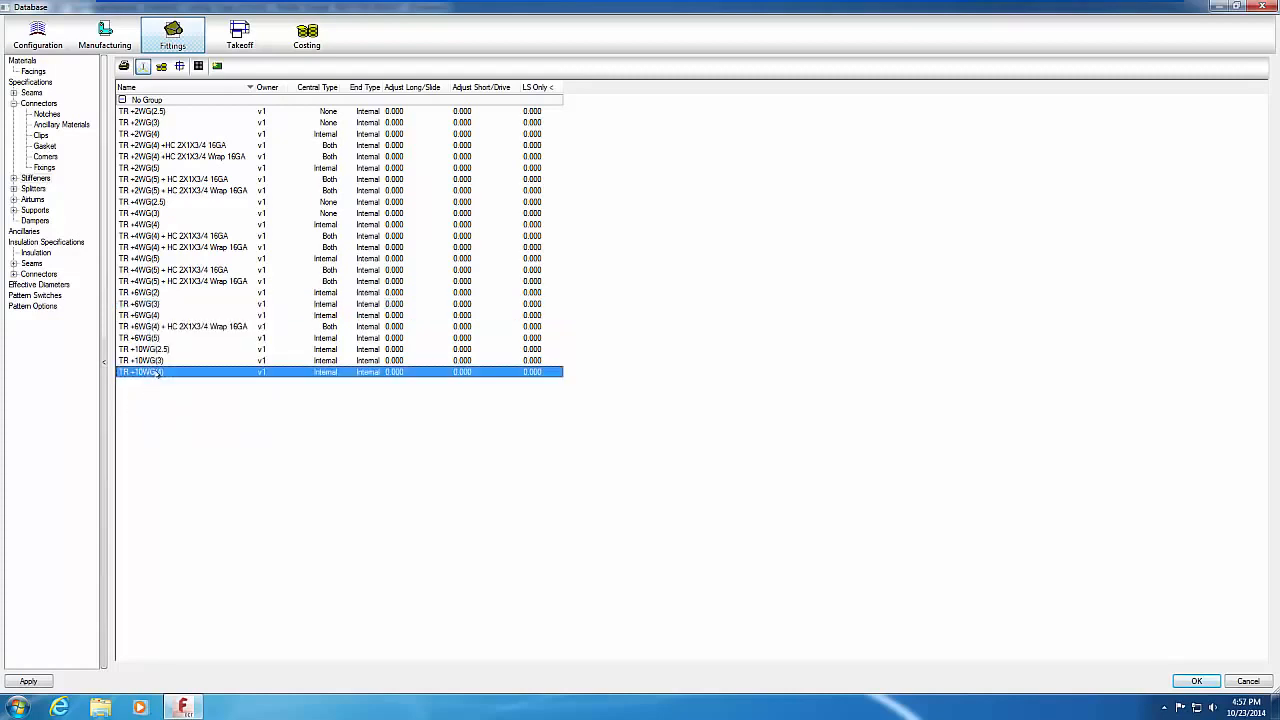
key("ctrl+a")
right_click(182, 303)
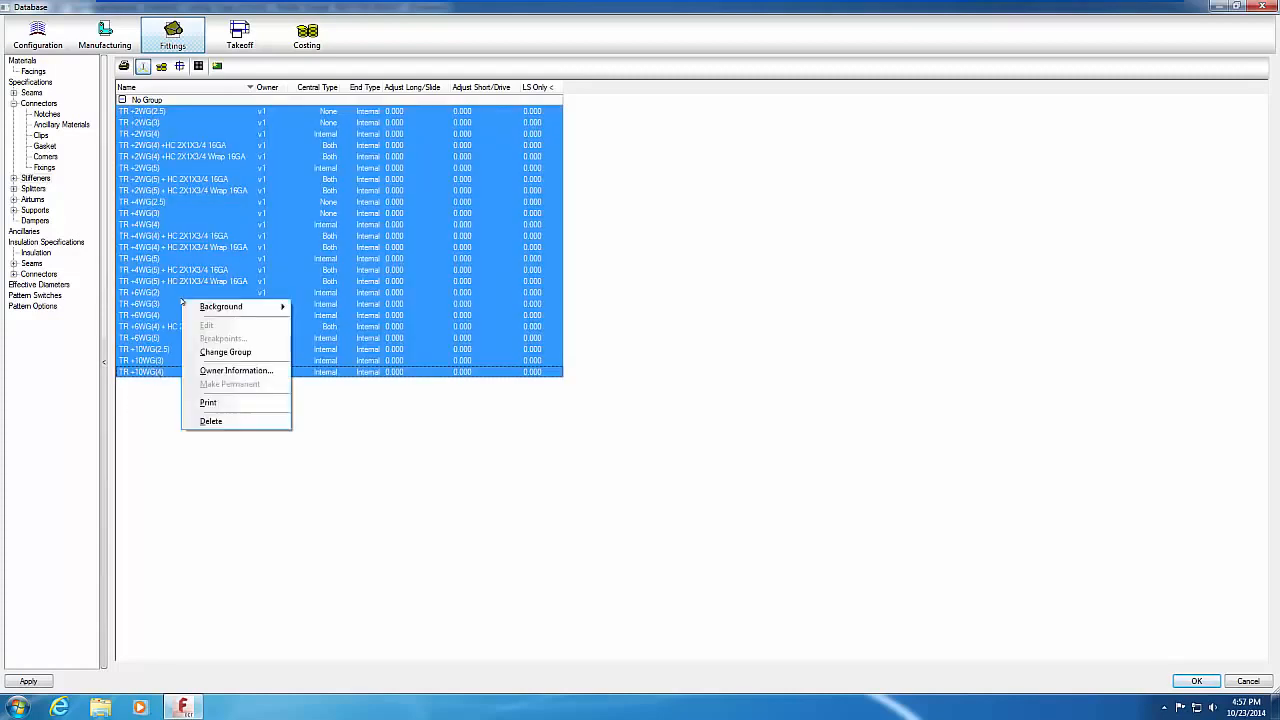
left_click(208, 402)
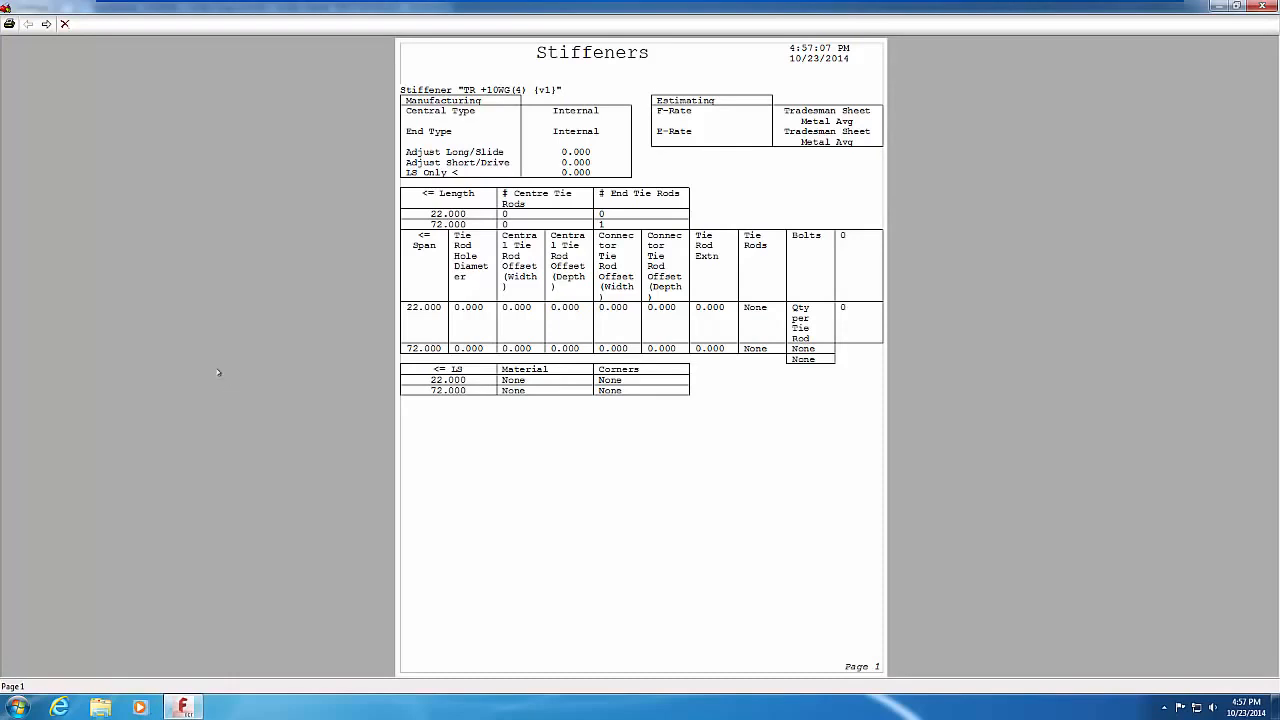
left_click(46, 24)
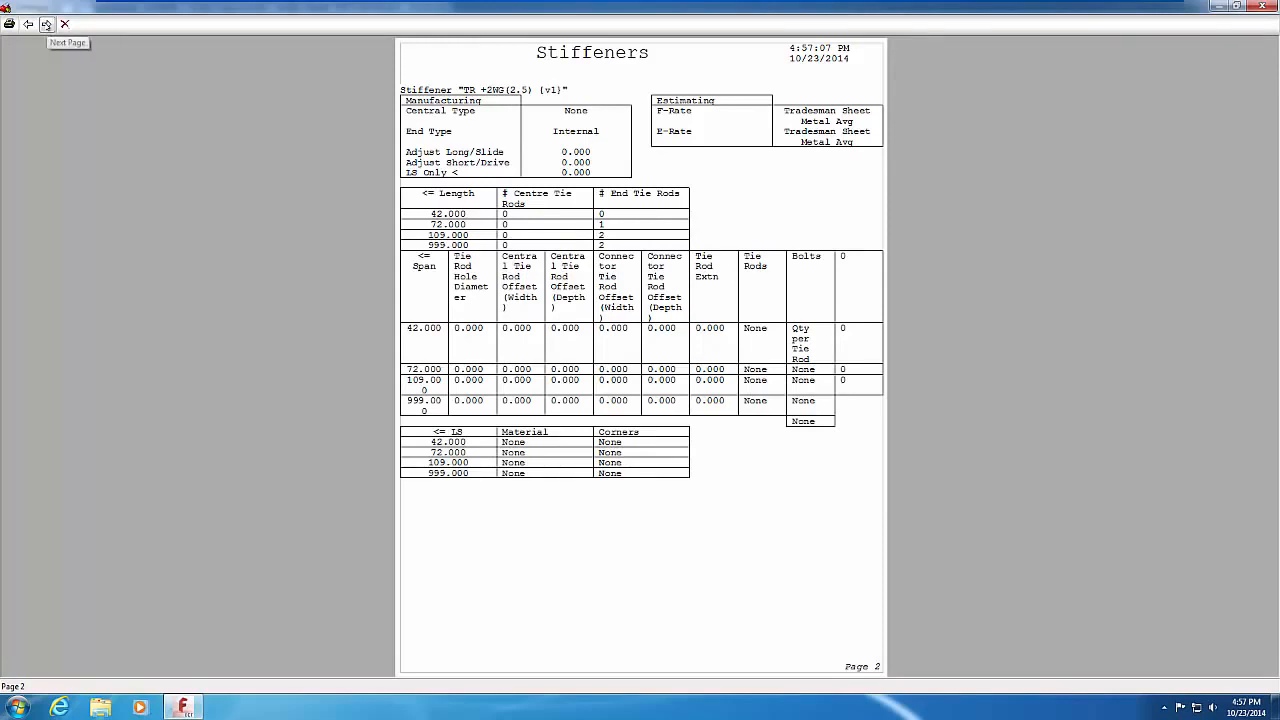
left_click(46, 24)
left_click(46, 24)
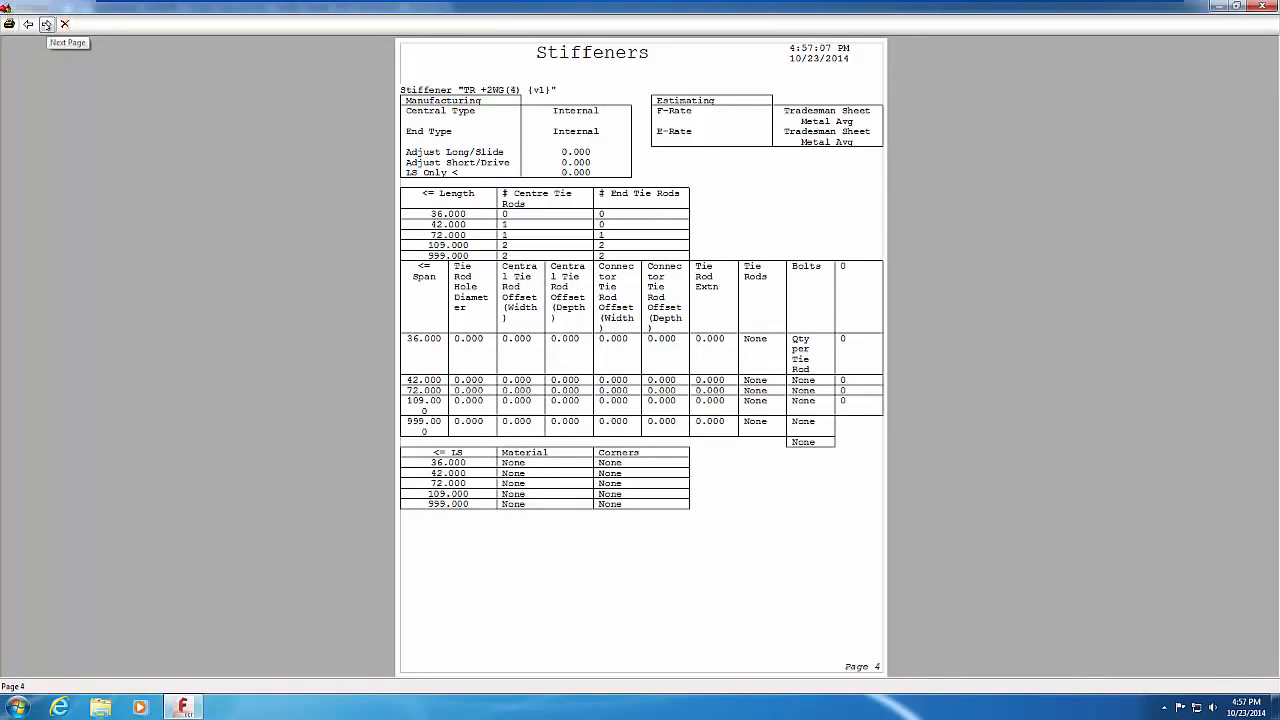
left_click(46, 24)
left_click(46, 24)
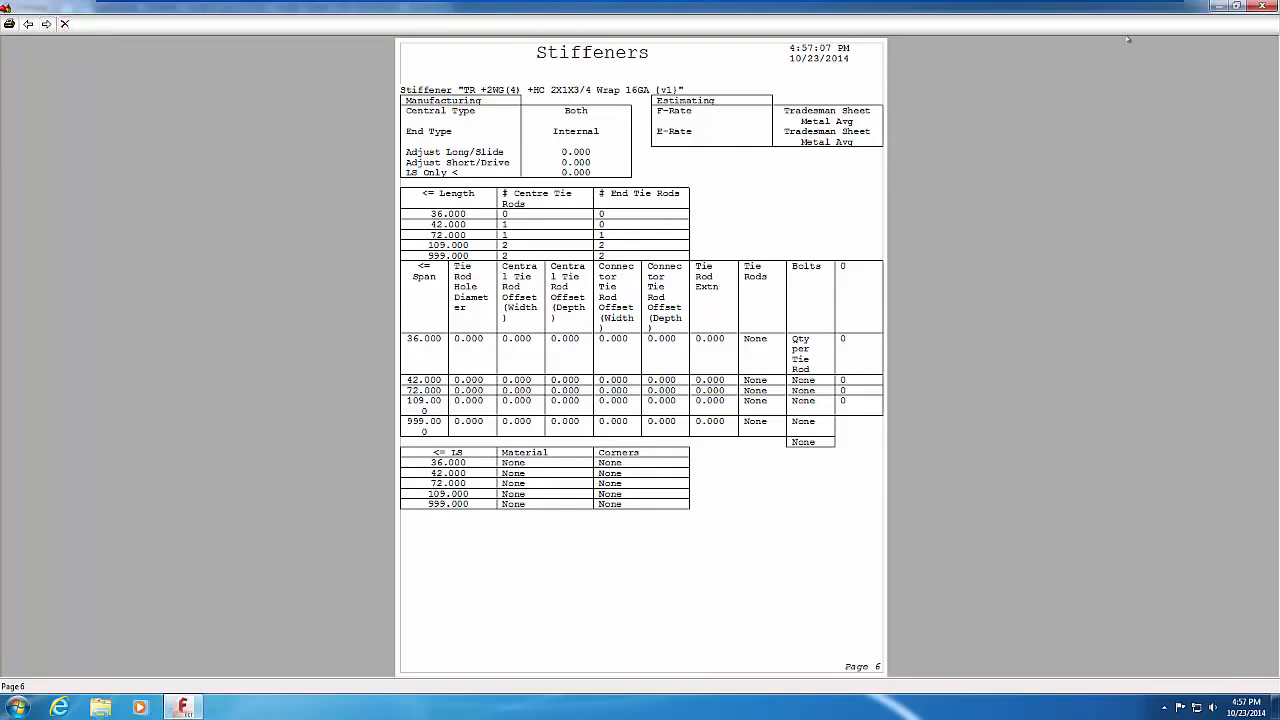
left_click(1262, 6)
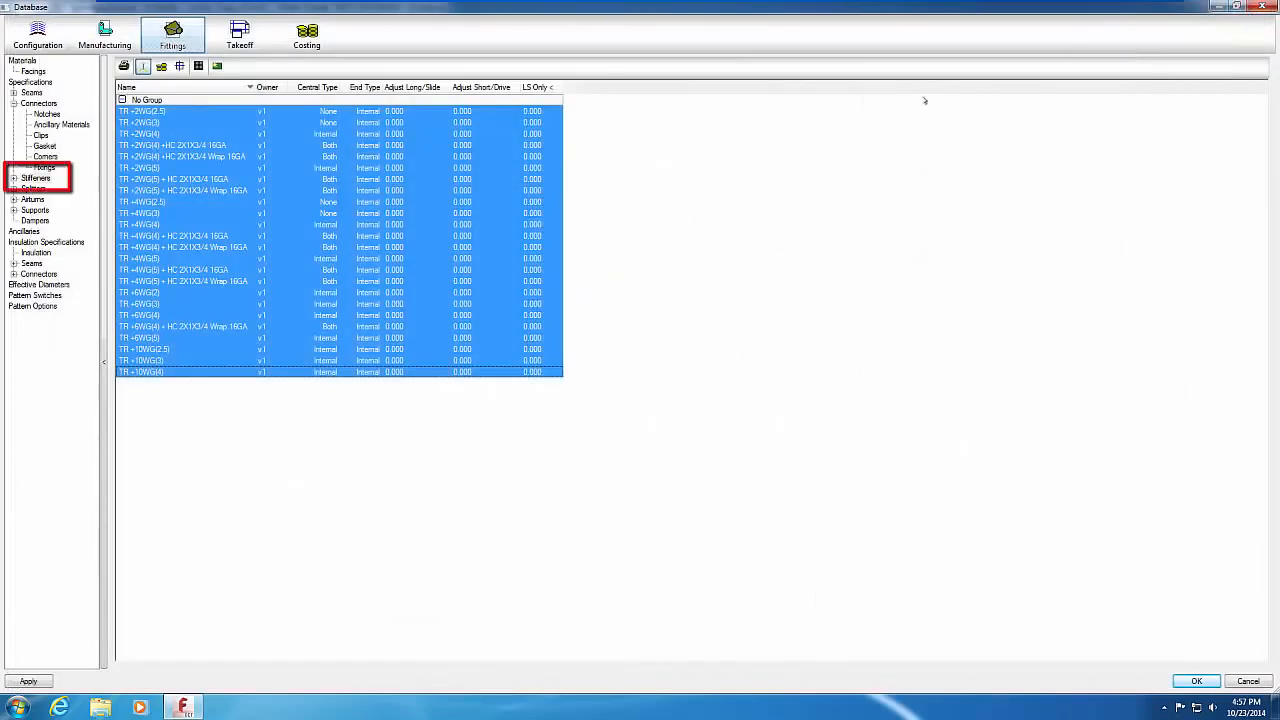
Step: Expand Stiffeners and display its Ancillary Materials table, grouped from Anvil to Mechanical Fittings
left_click(14, 178)
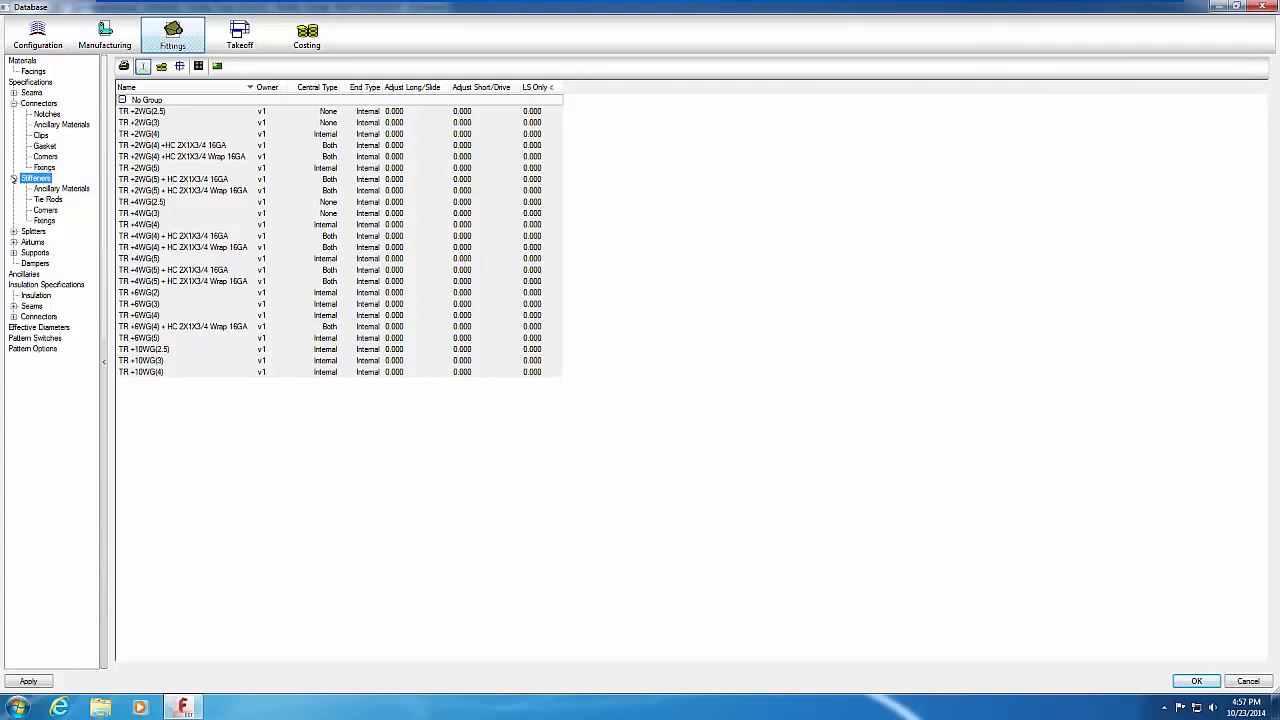
left_click(61, 188)
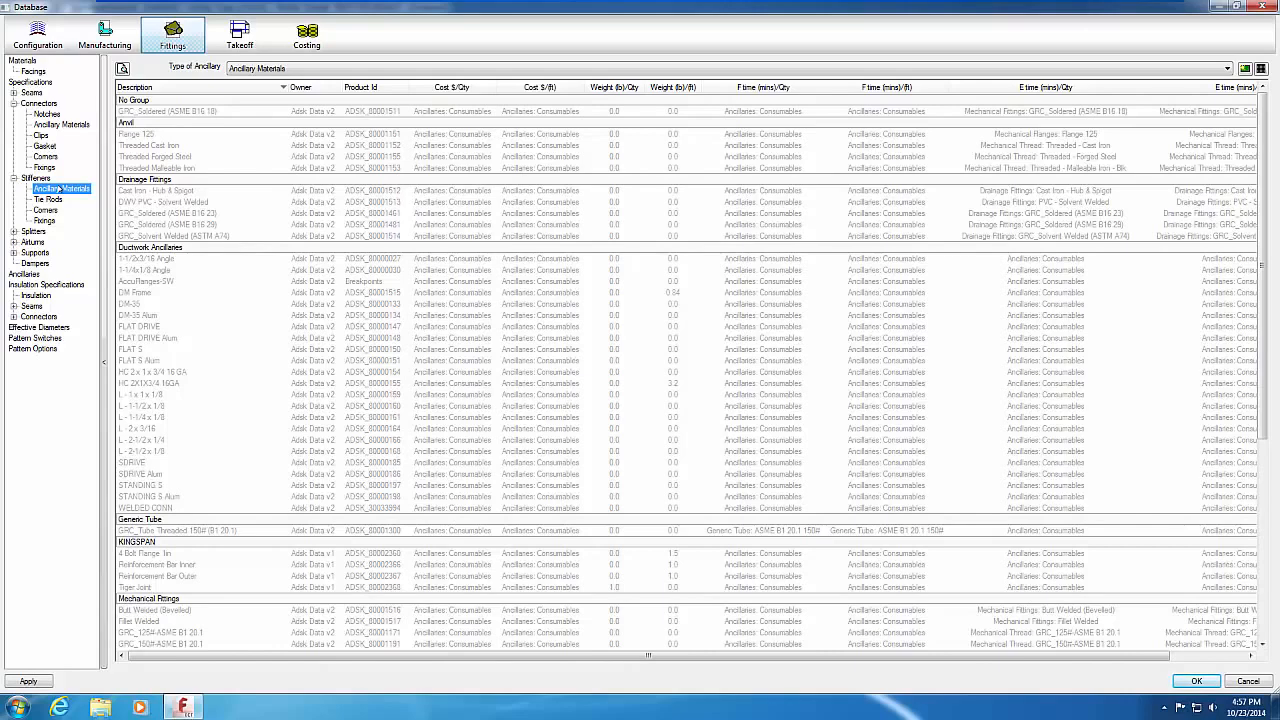
Step: View the Tie Rods table, then the Splitters list with Koolduct Splitter and Standard
left_click(48, 200)
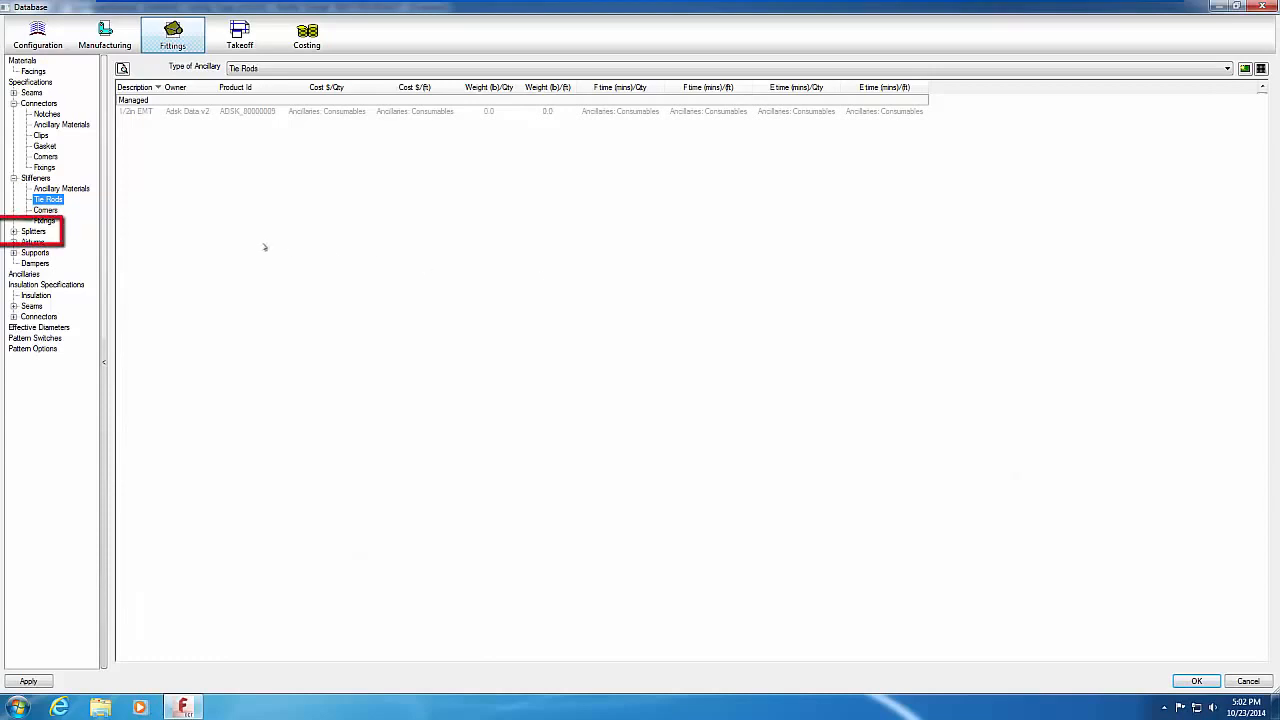
left_click(33, 231)
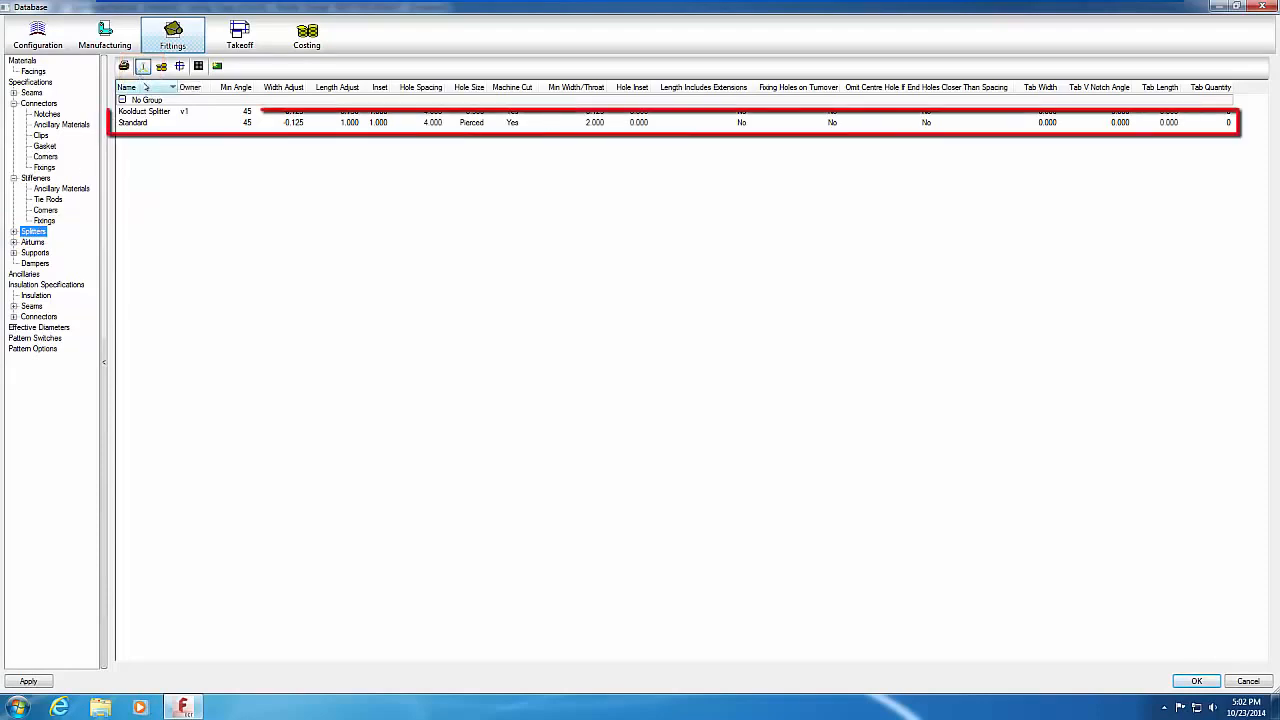
Step: Open the Standard splitter's manufacturing properties: Min Angle 45.000, Width Adjust -0.125, Hole Spacing 4.000
double_click(137, 122)
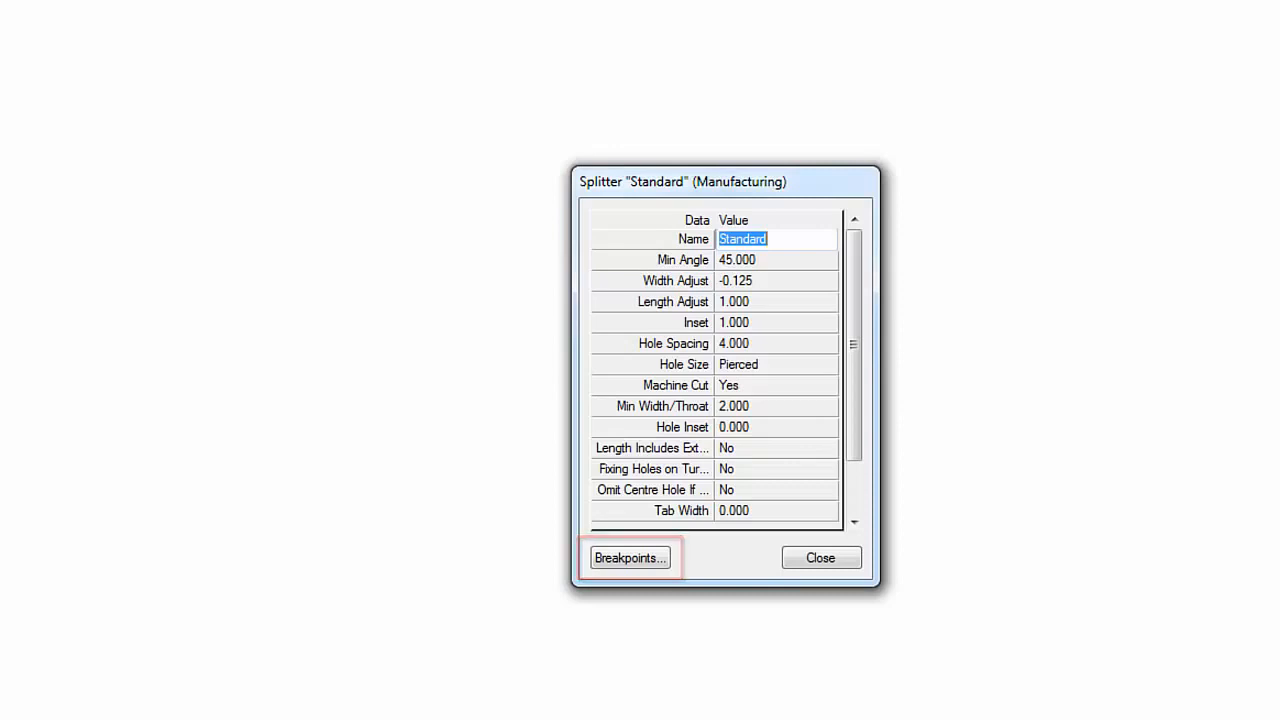
Step: Show the Standard splitter's breakpoints, giving 0–3 splitters for widths up to 12, 24, 36 and 48
left_click(620, 558)
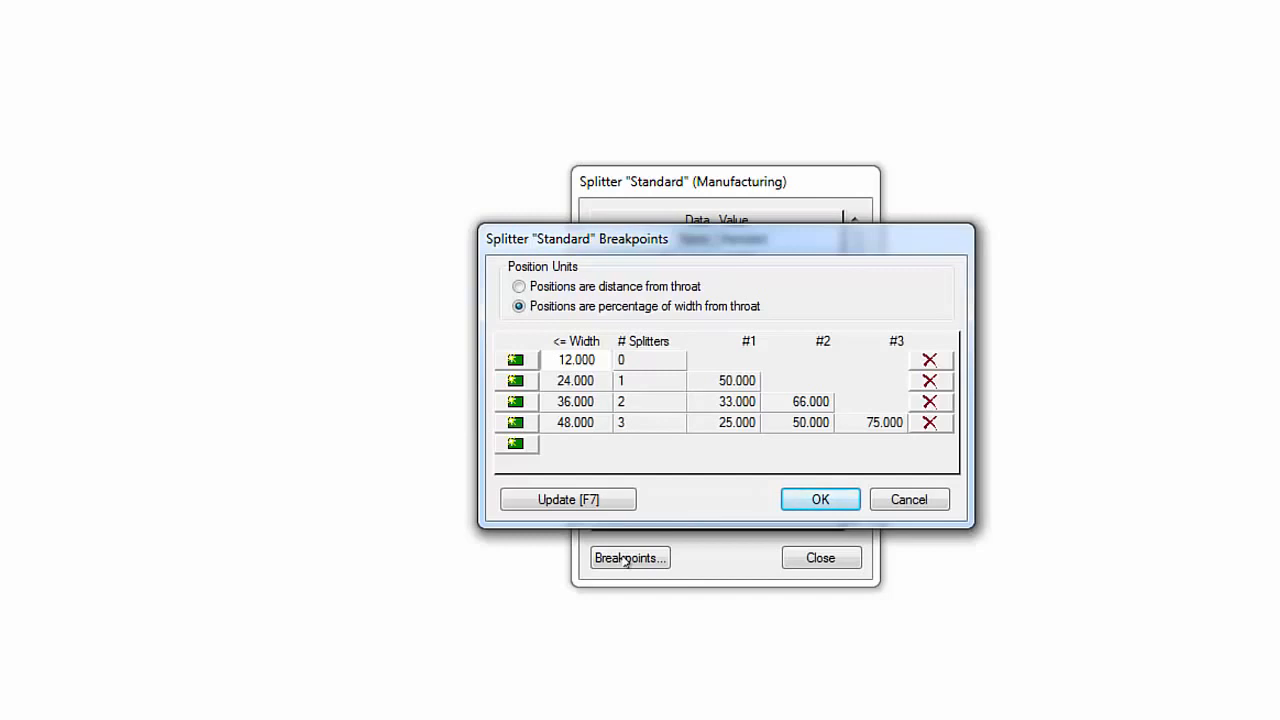
Step: Close the splitter dialogs without saving, review the splitter Fixings list, then show the Airturns table
left_click(925, 498)
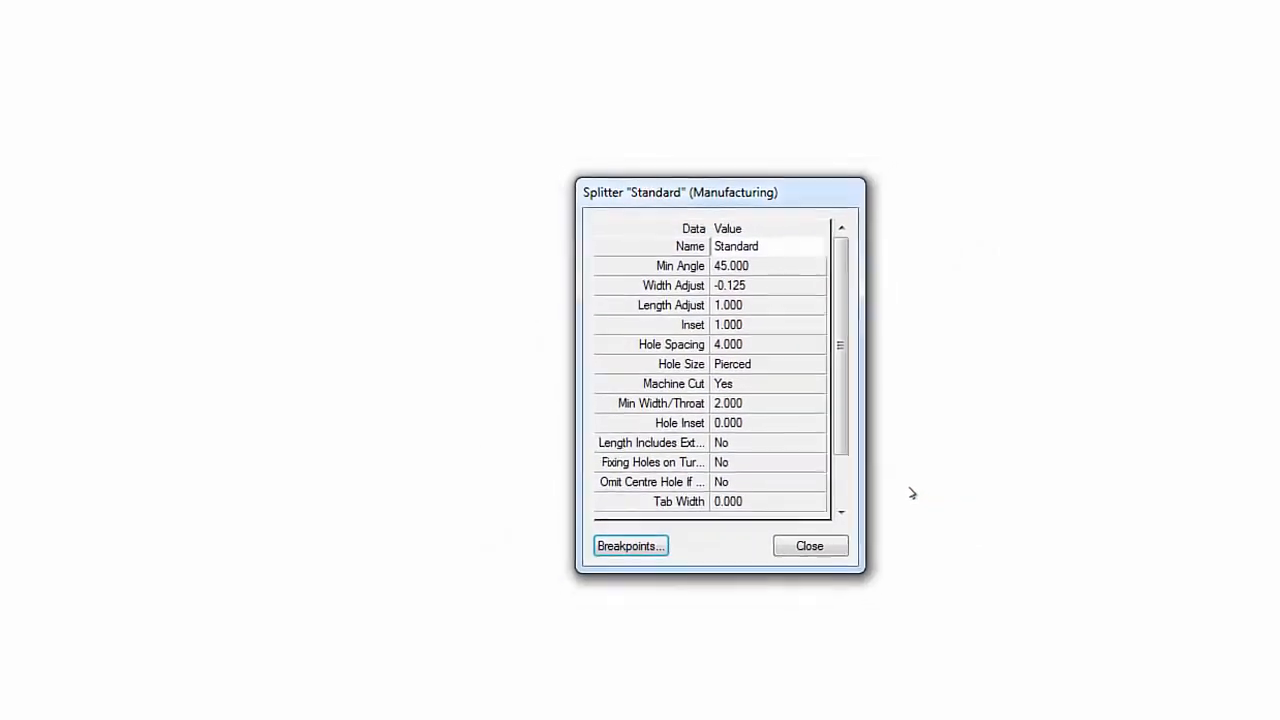
left_click(813, 545)
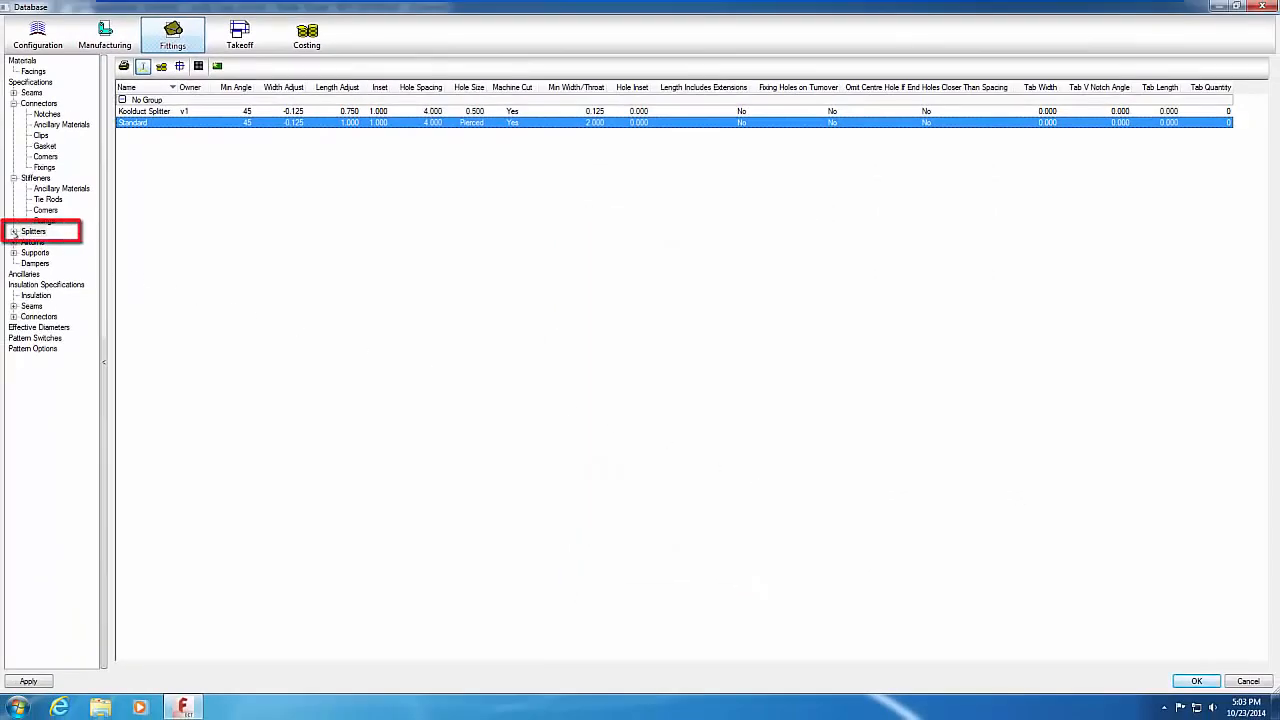
left_click(14, 232)
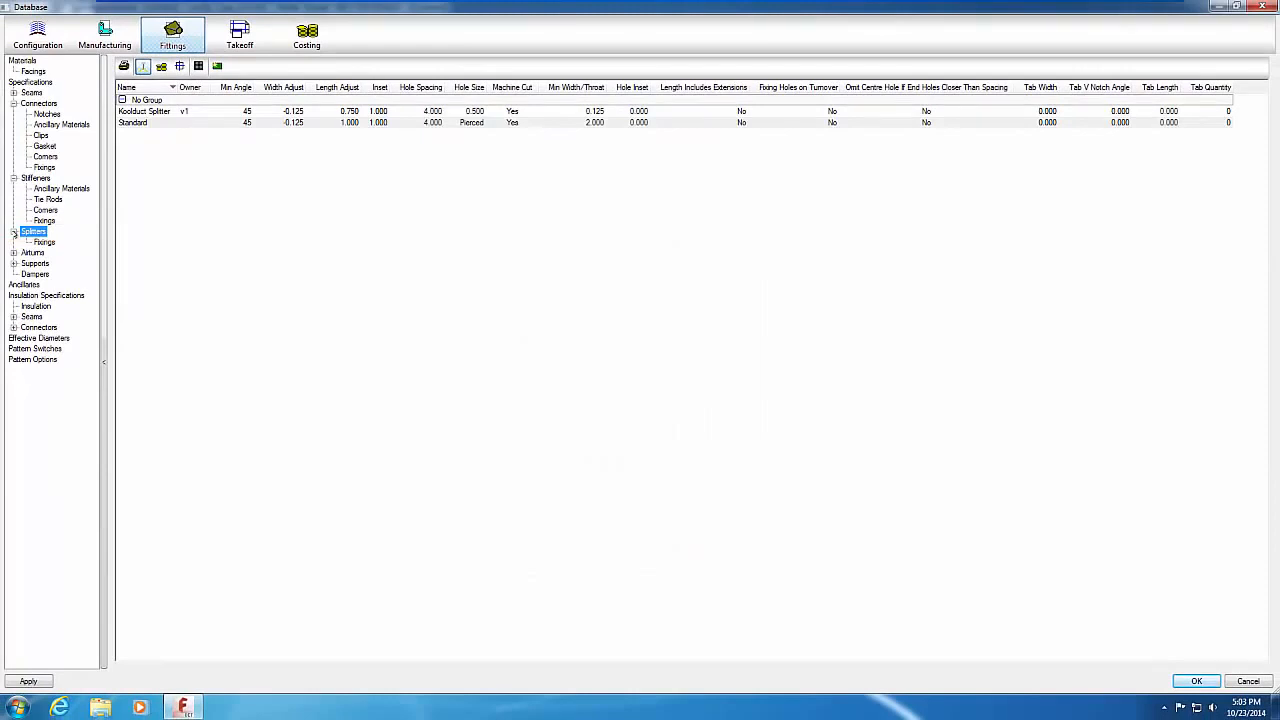
left_click(43, 242)
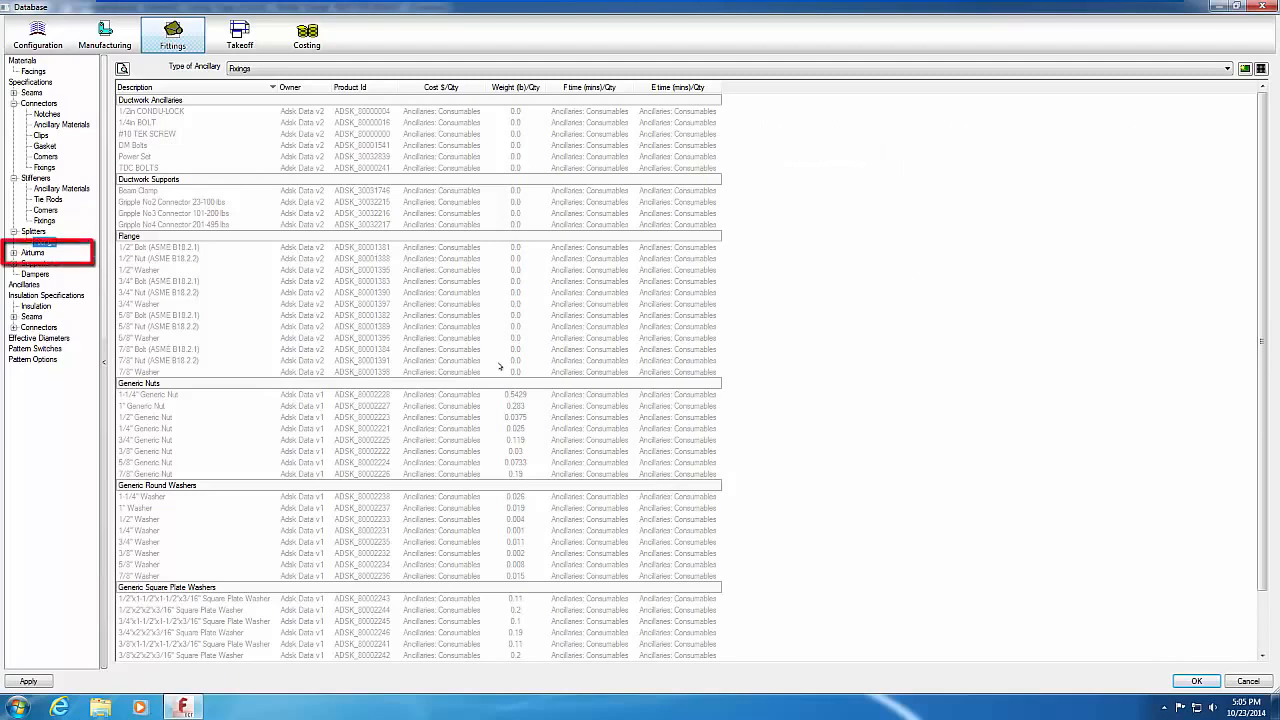
left_click(33, 253)
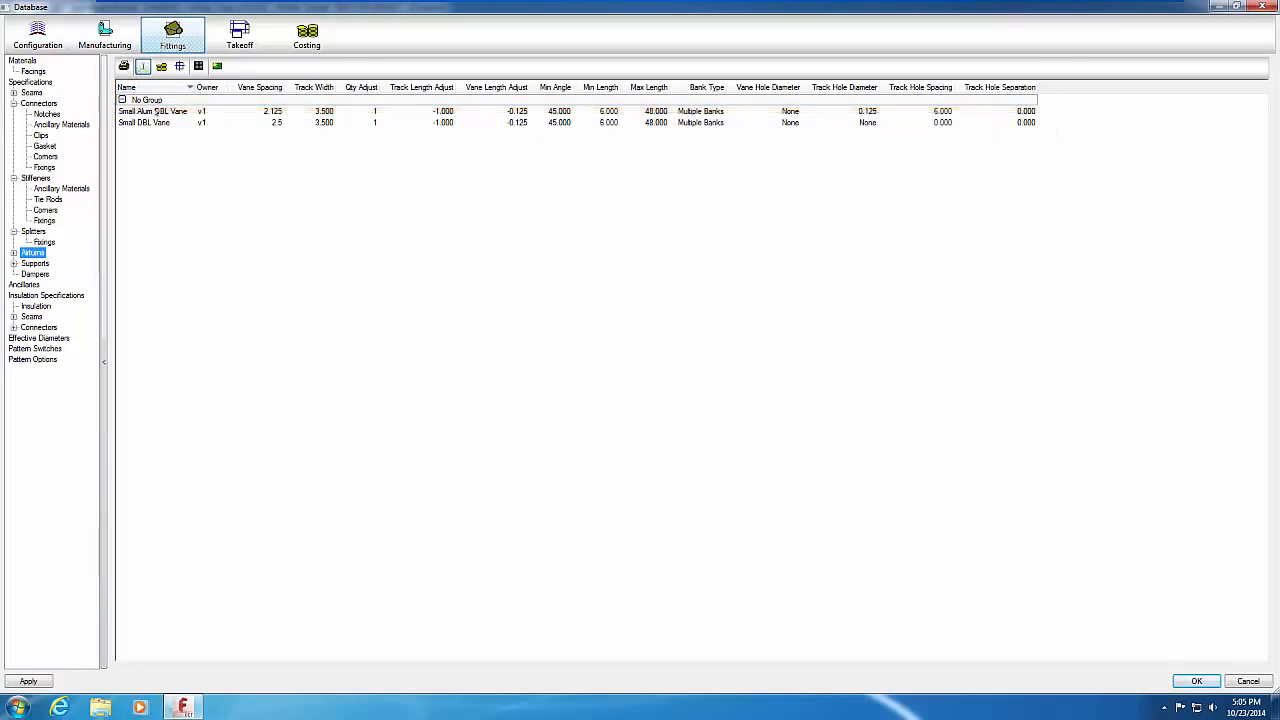
Step: Check the Small DBL Vane airturn's 2.500 spacing, then expand Airturns into Vanes, Tracks and Fixings
double_click(155, 122)
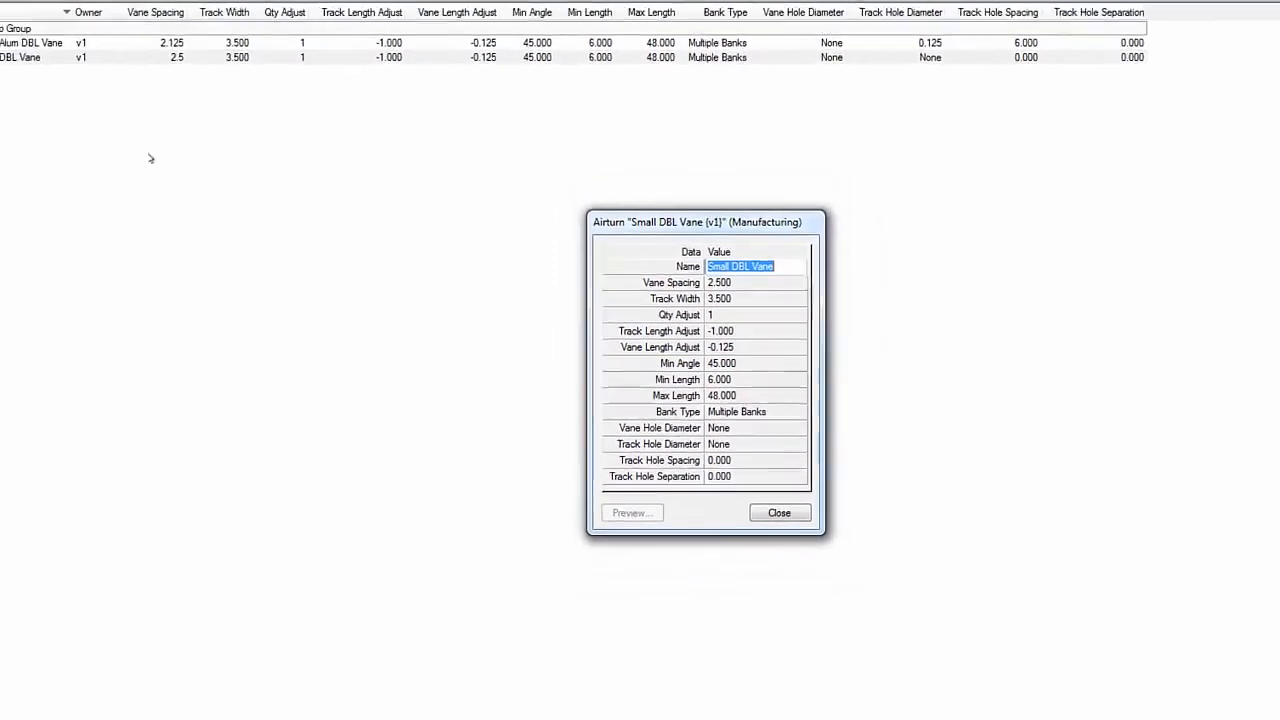
left_click(779, 512)
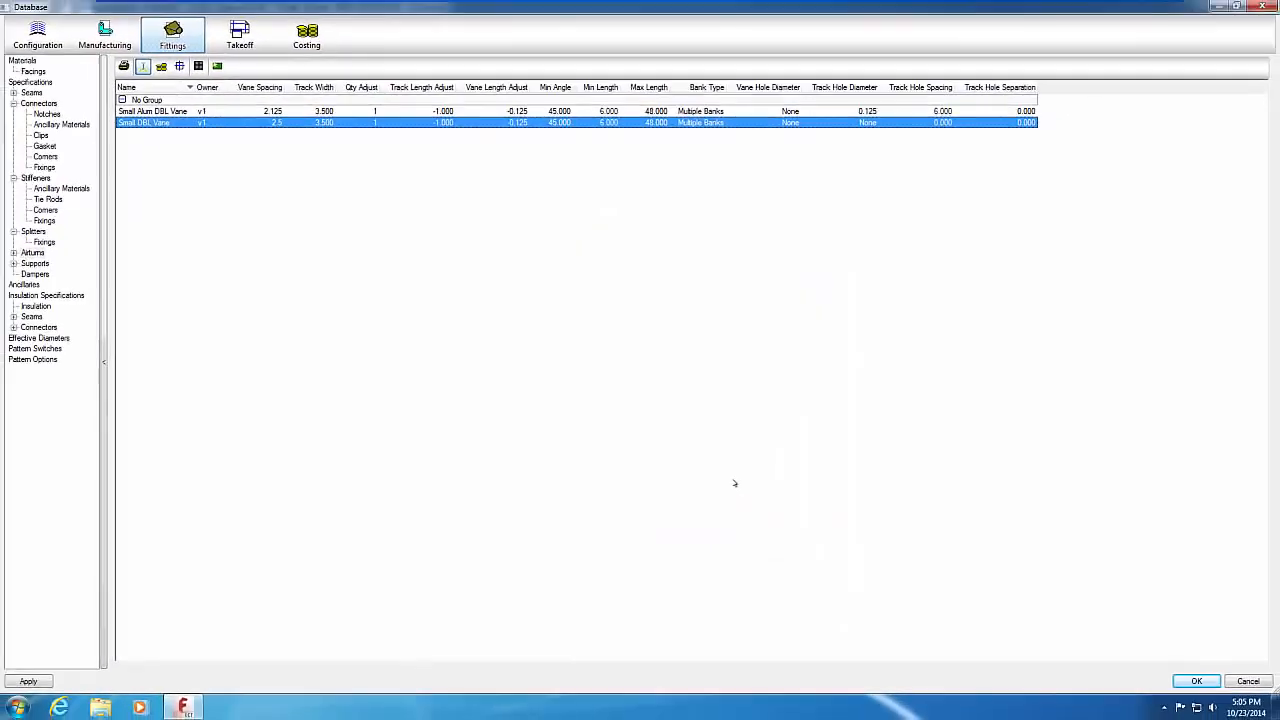
left_click(14, 253)
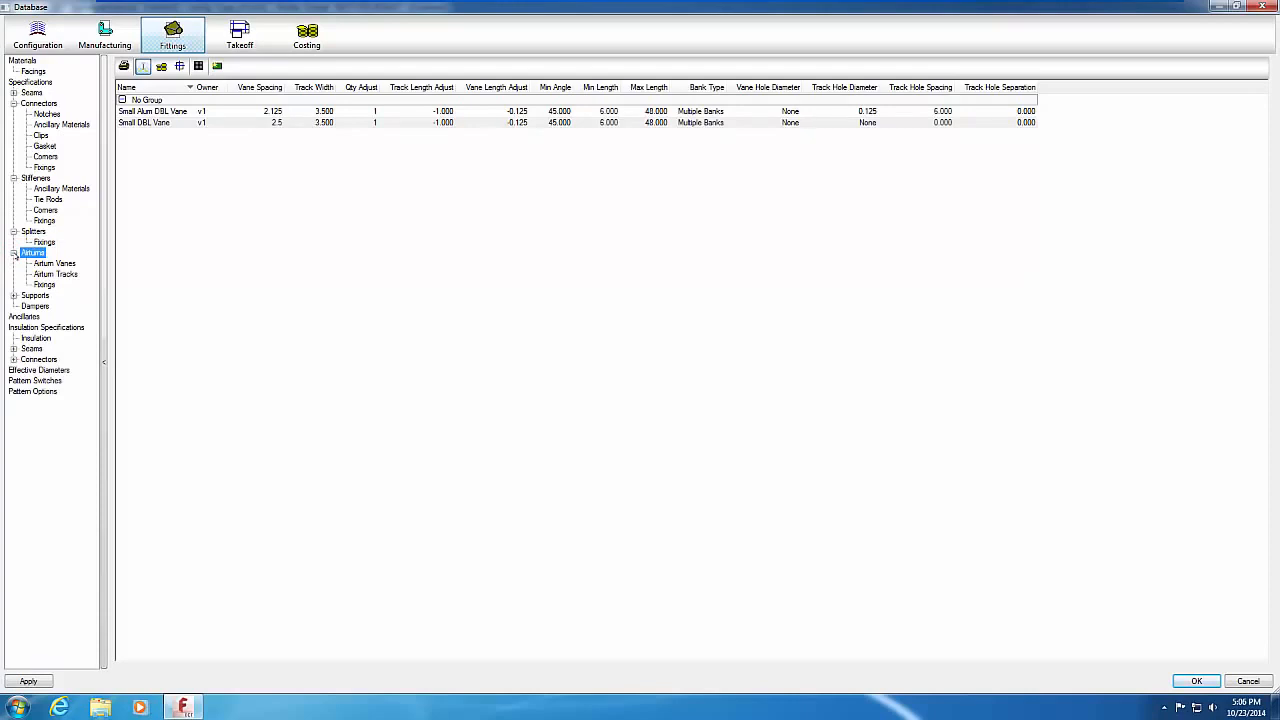
Step: Browse the Airturn Vanes, Airturn Tracks and airturn Fixings lists, then go to Effective Diameters
left_click(60, 264)
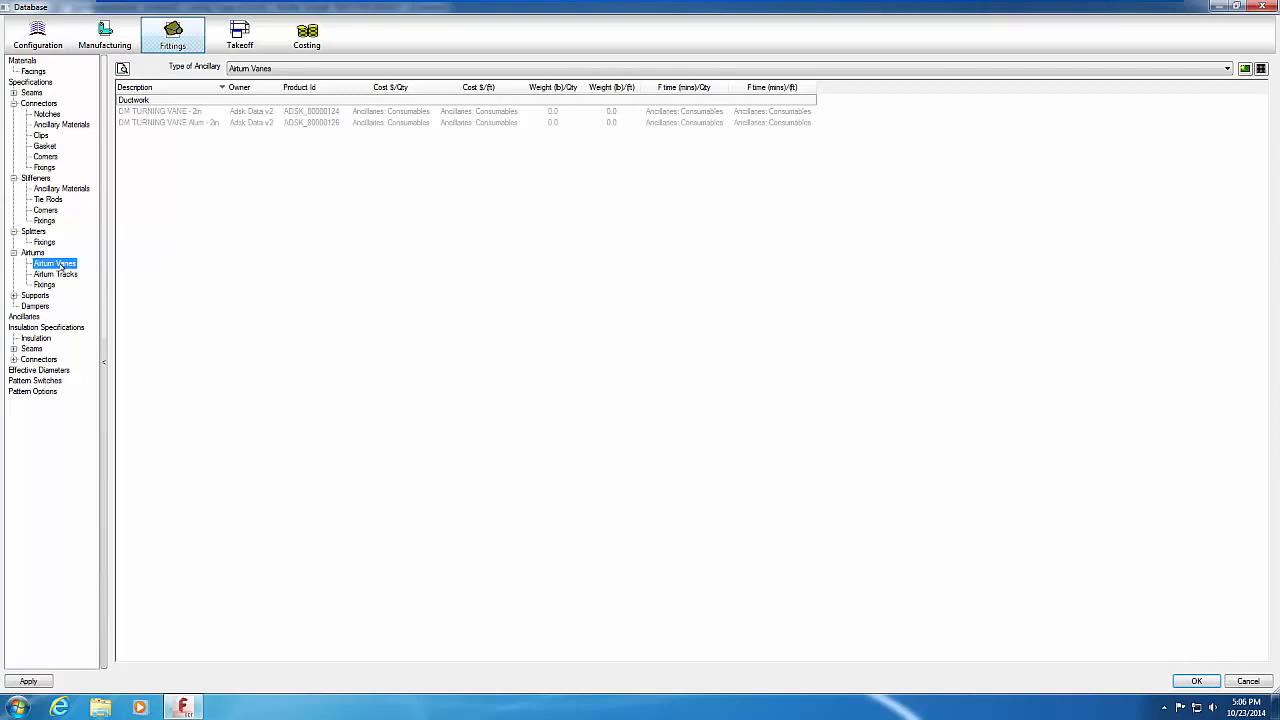
left_click(60, 274)
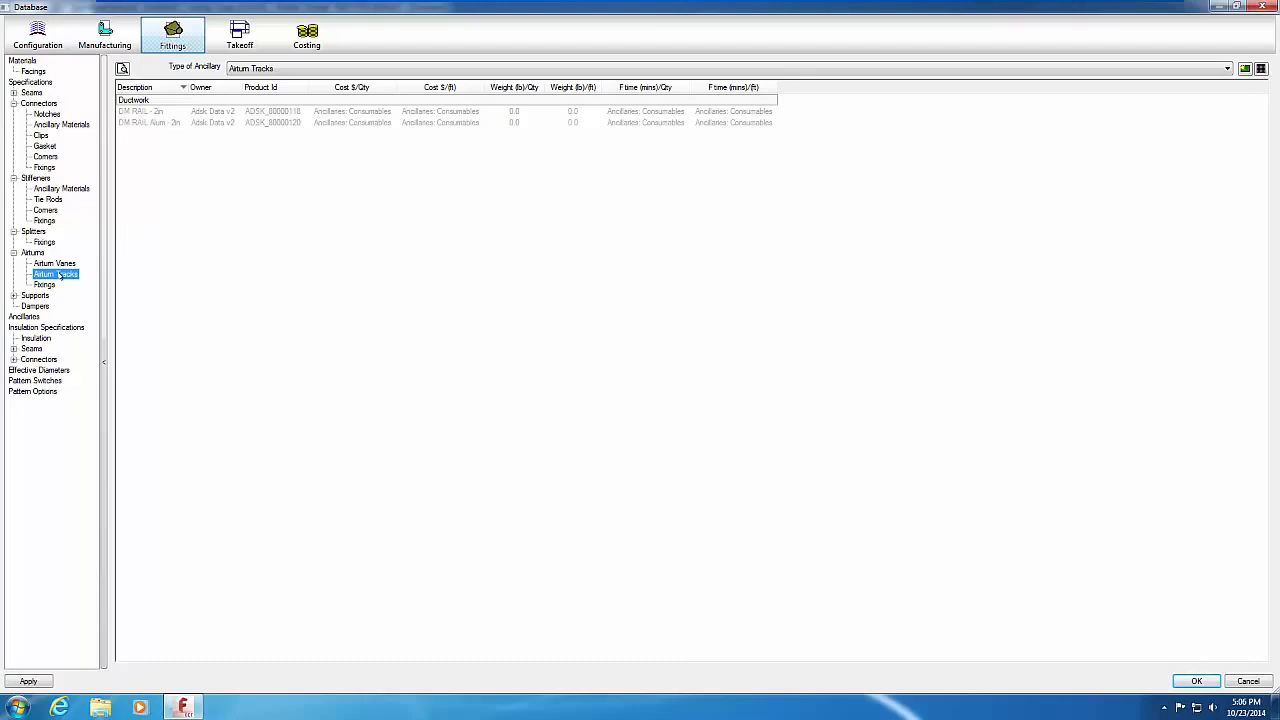
left_click(47, 285)
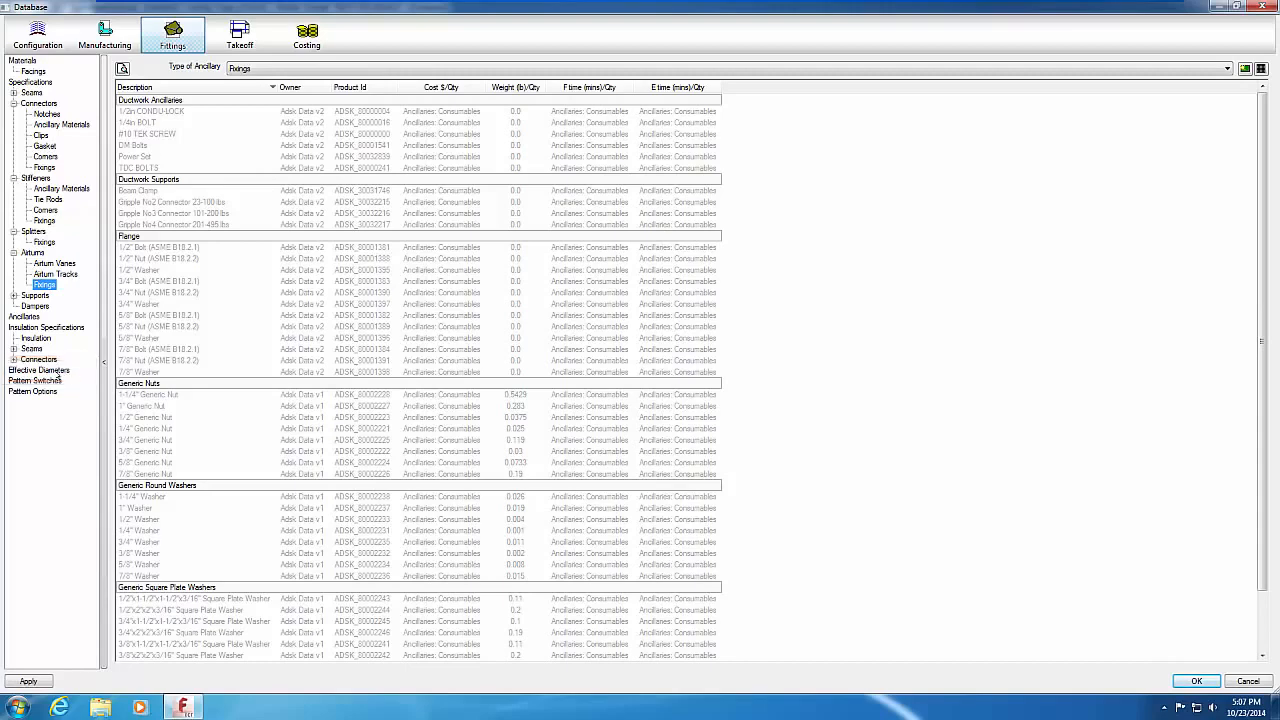
left_click(56, 372)
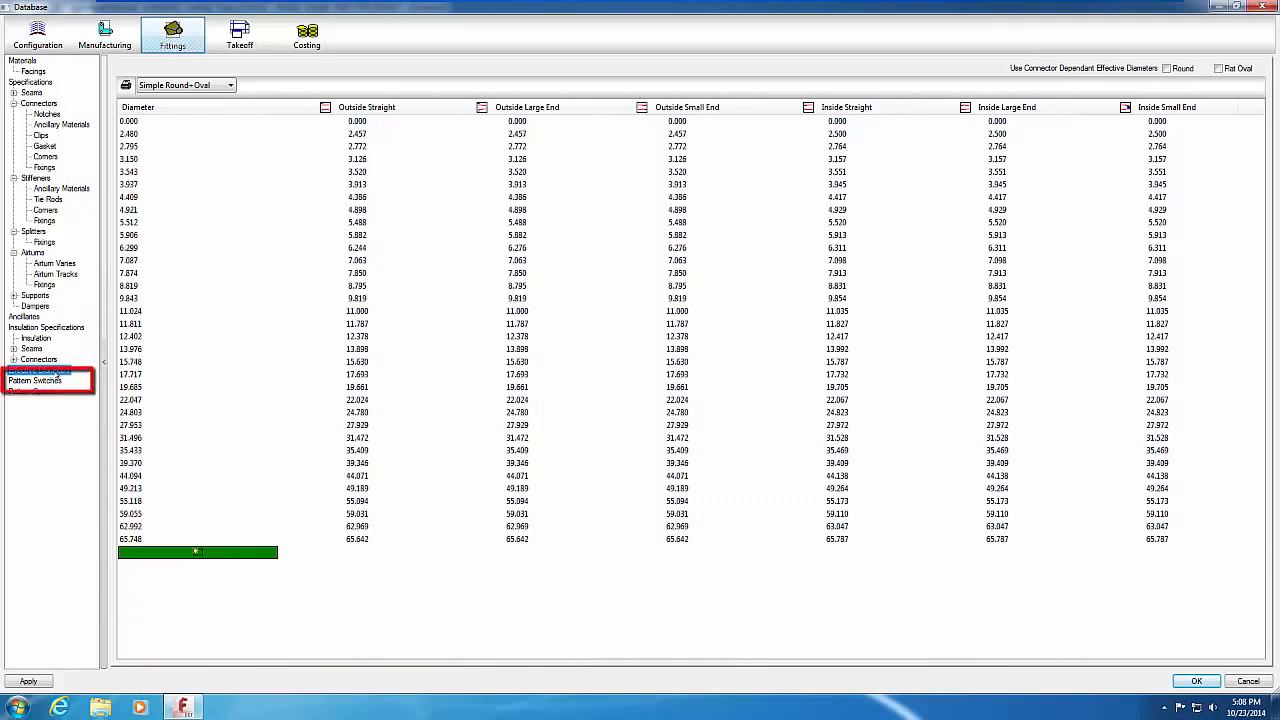
Step: Show the Takeoff pattern switches, with Display Locked Dims on and Show Hidden Options off
left_click(50, 382)
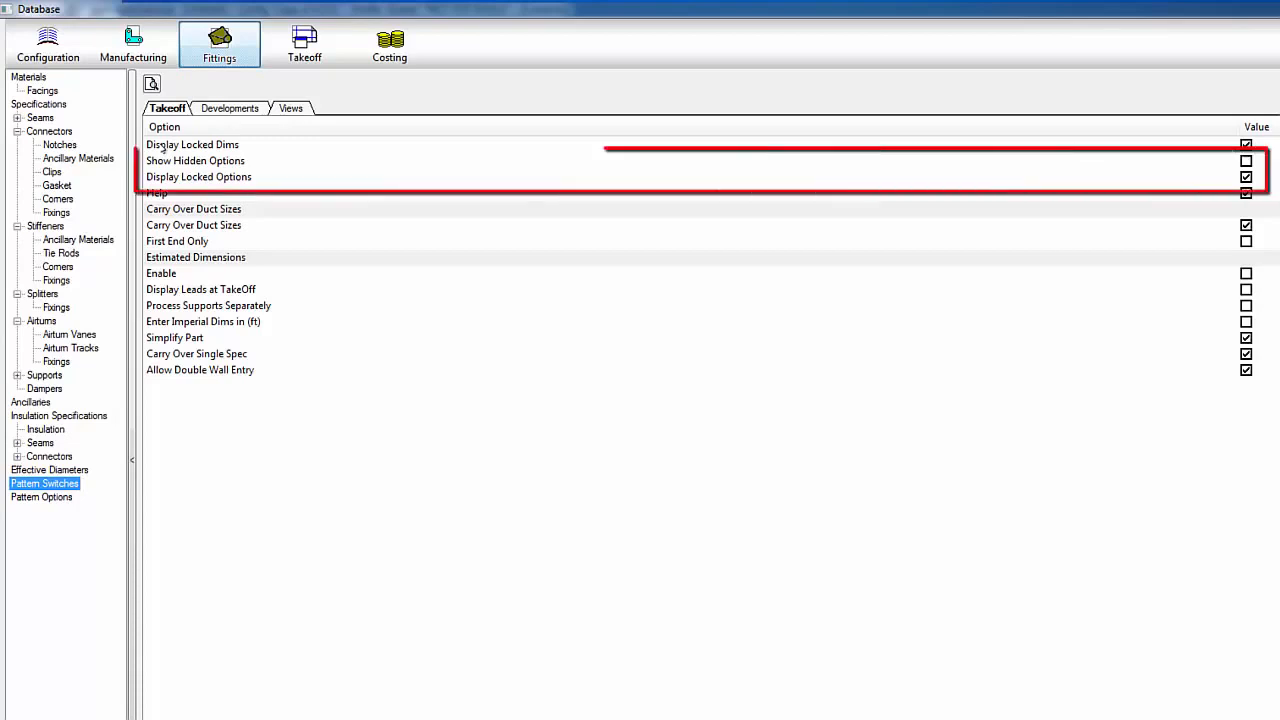
Step: Review the Show Hidden Options, Help, Imperial Dims in (ft) and Allow Double Wall Entry takeoff switches
left_click(157, 163)
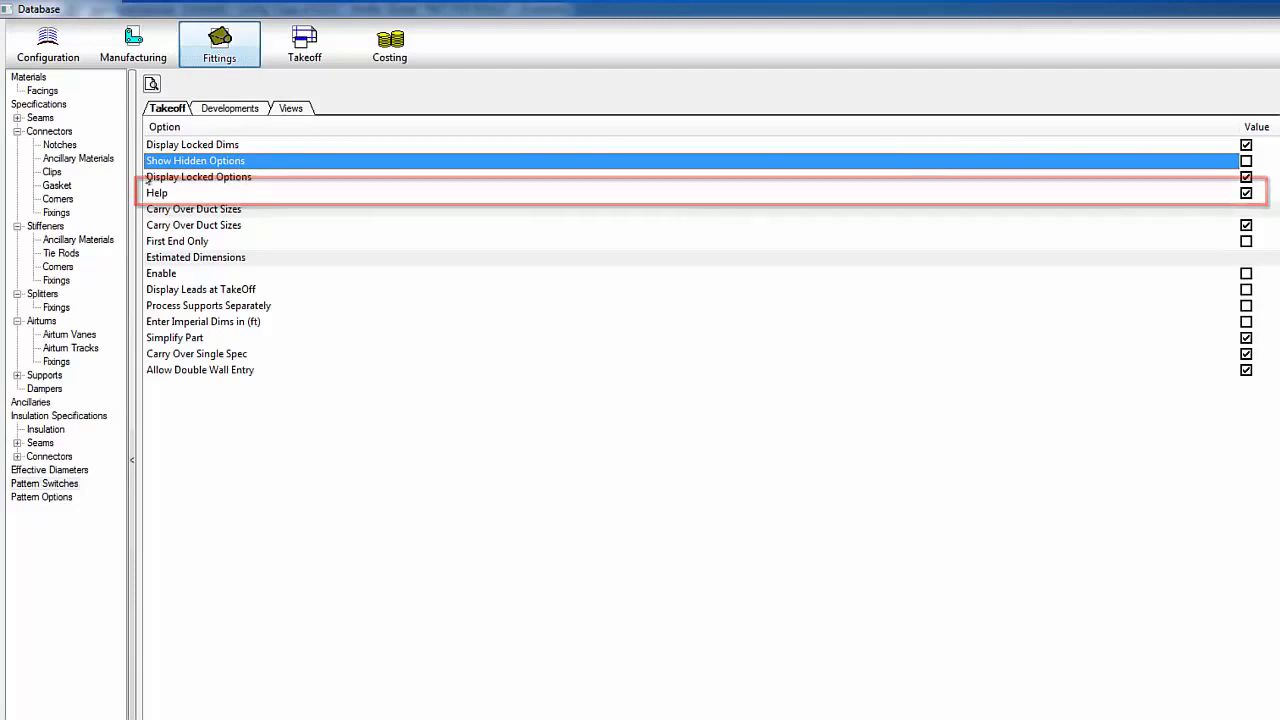
left_click(150, 196)
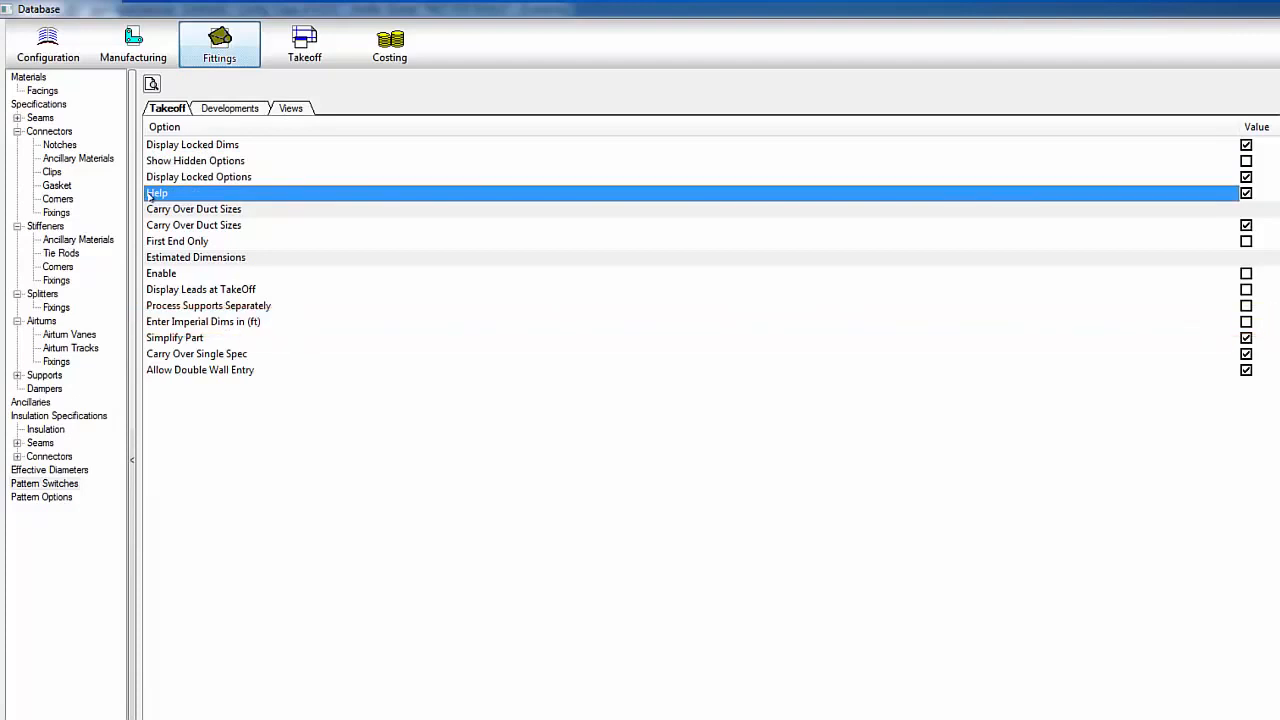
left_click(155, 323)
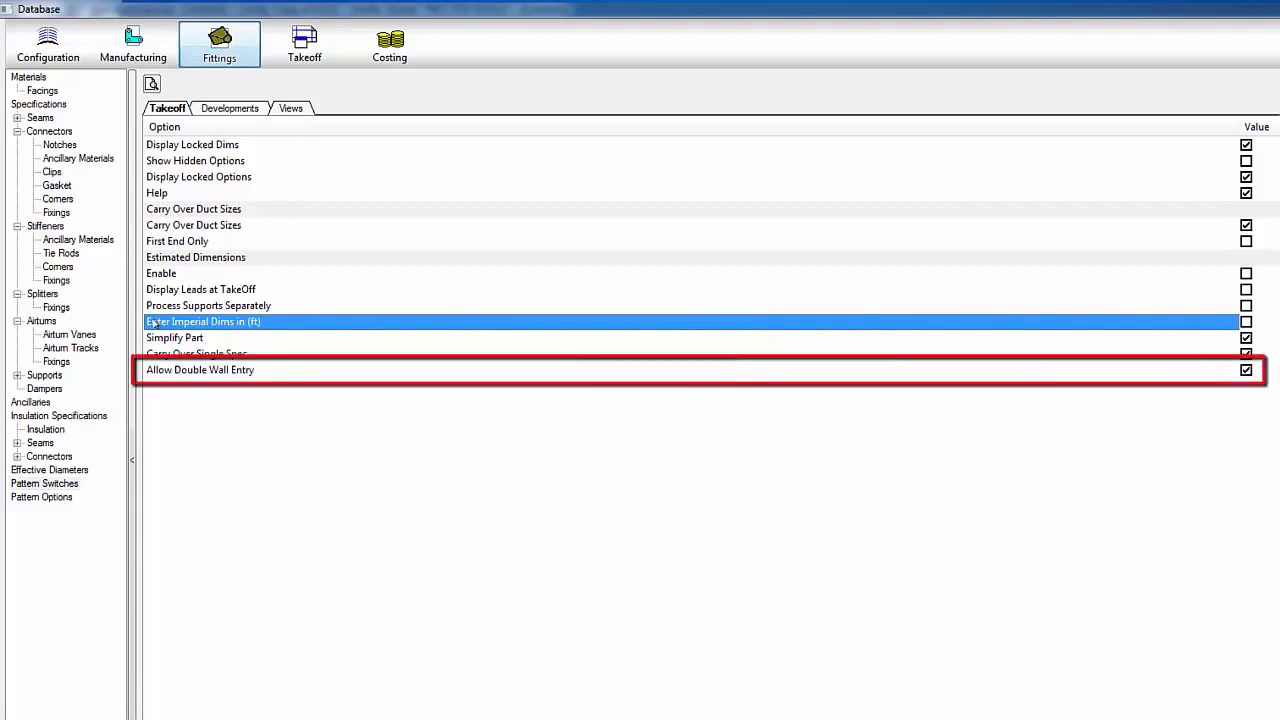
left_click(150, 370)
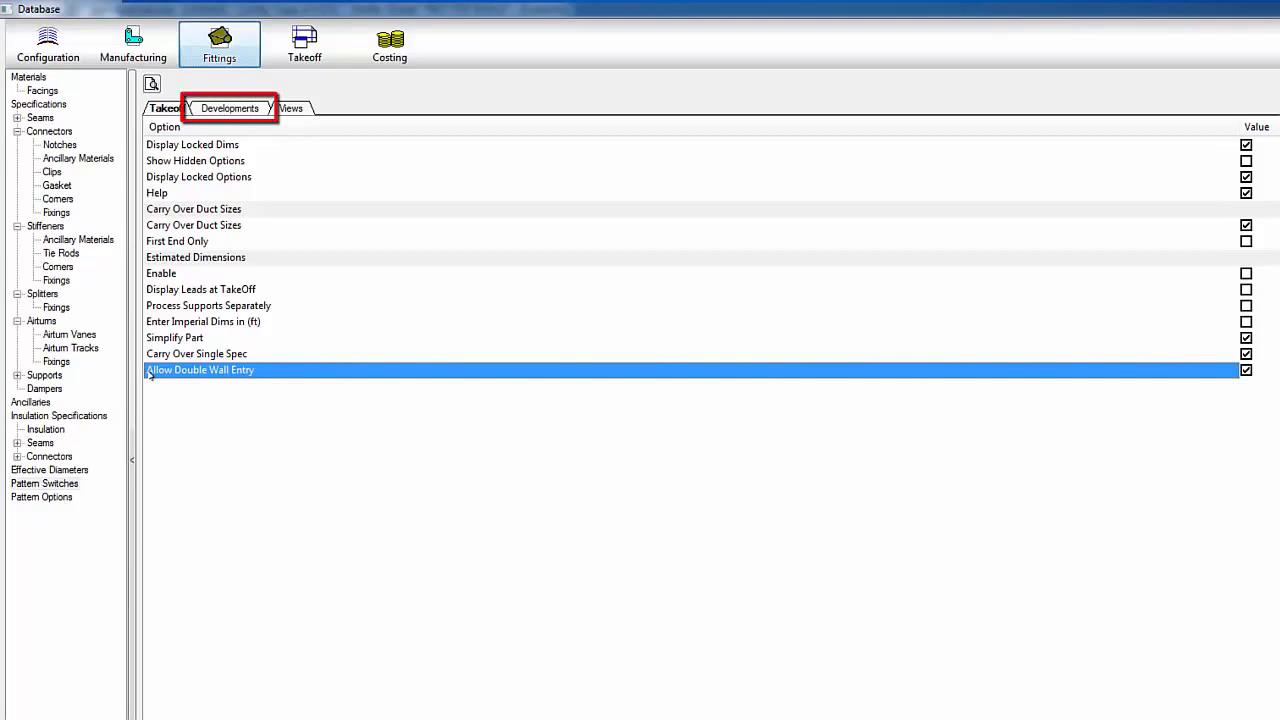
left_click(220, 109)
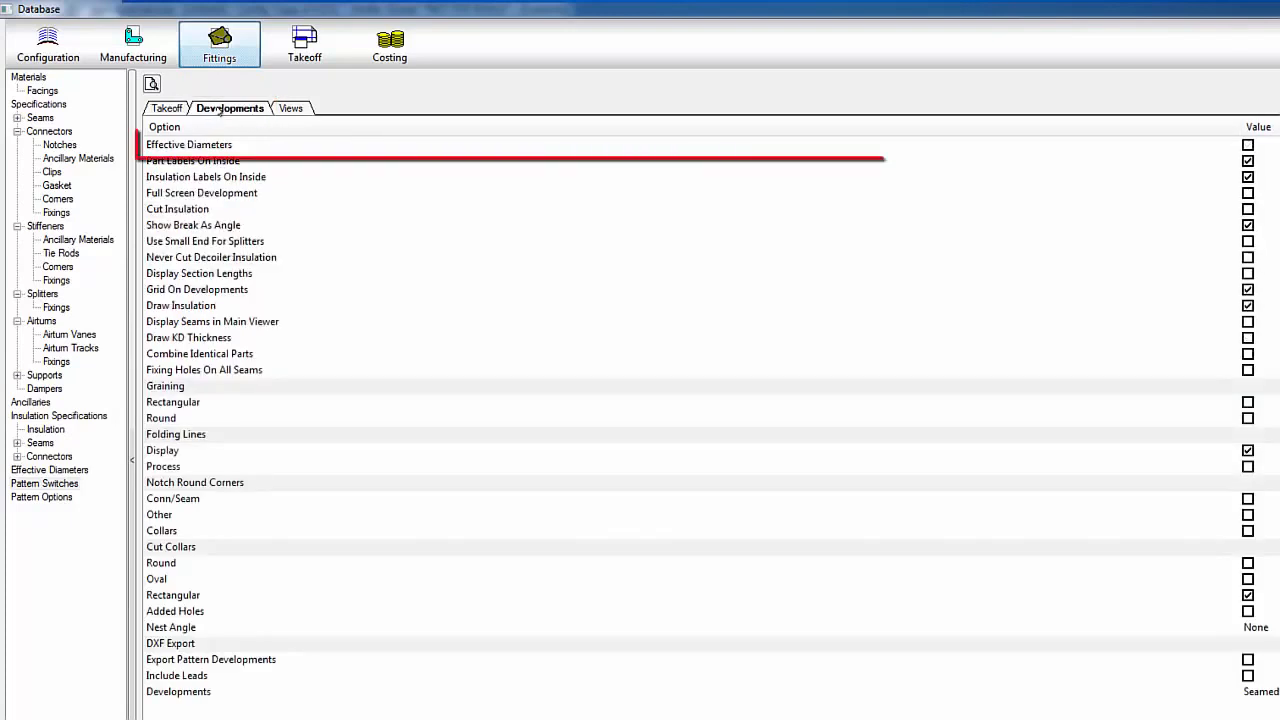
Step: Review Effective Diameters, inside labels, Cut Insulation and Round/Oval/Rectangular cut collar development switches
left_click(222, 146)
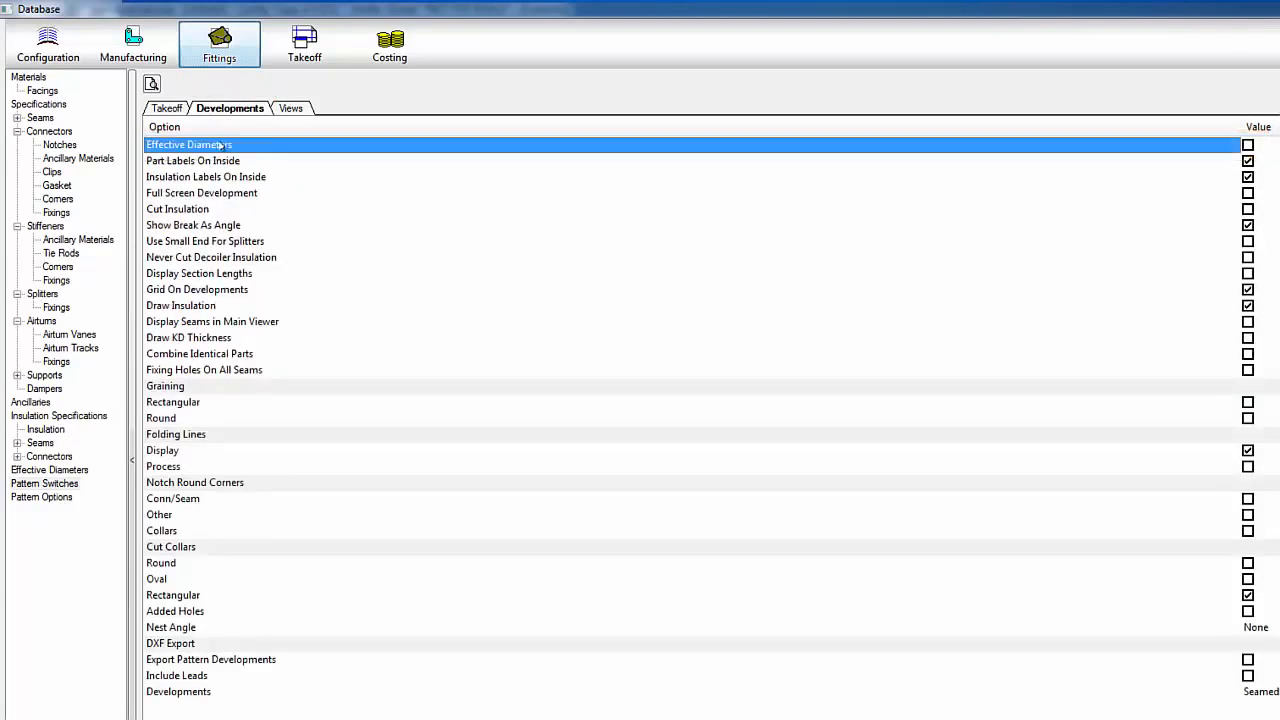
left_click(270, 161)
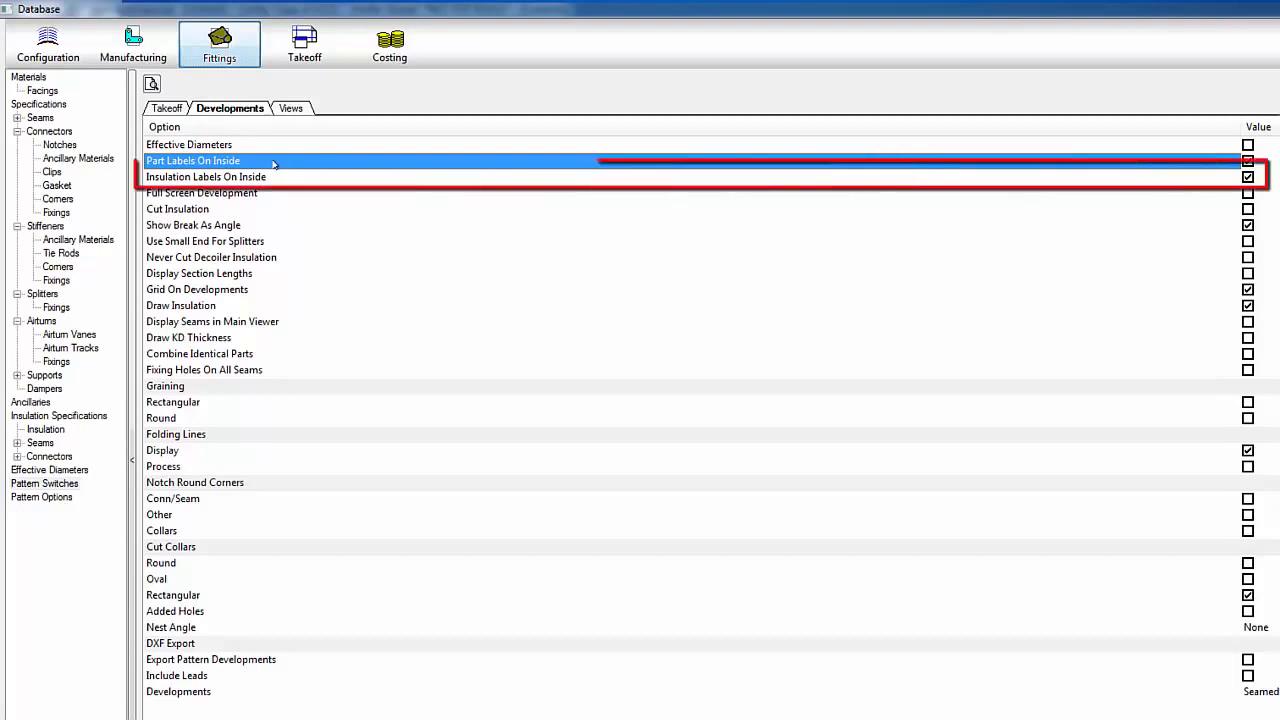
left_click(277, 178)
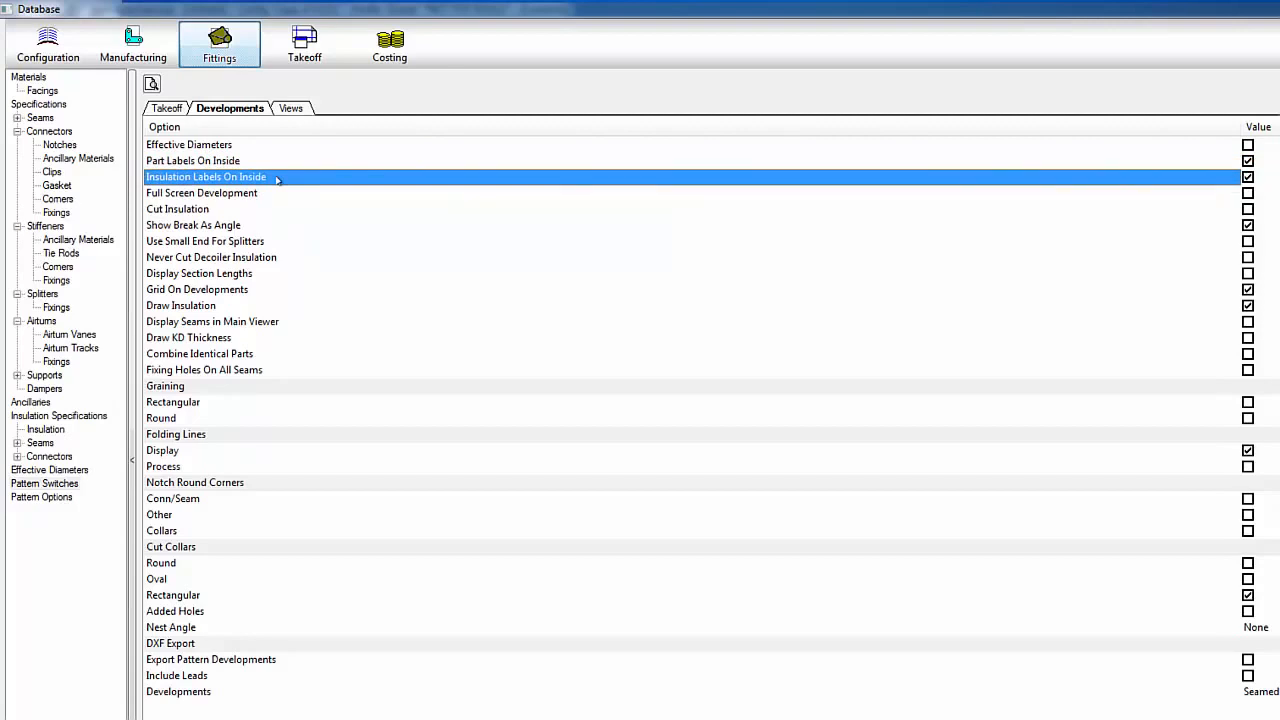
left_click(279, 208)
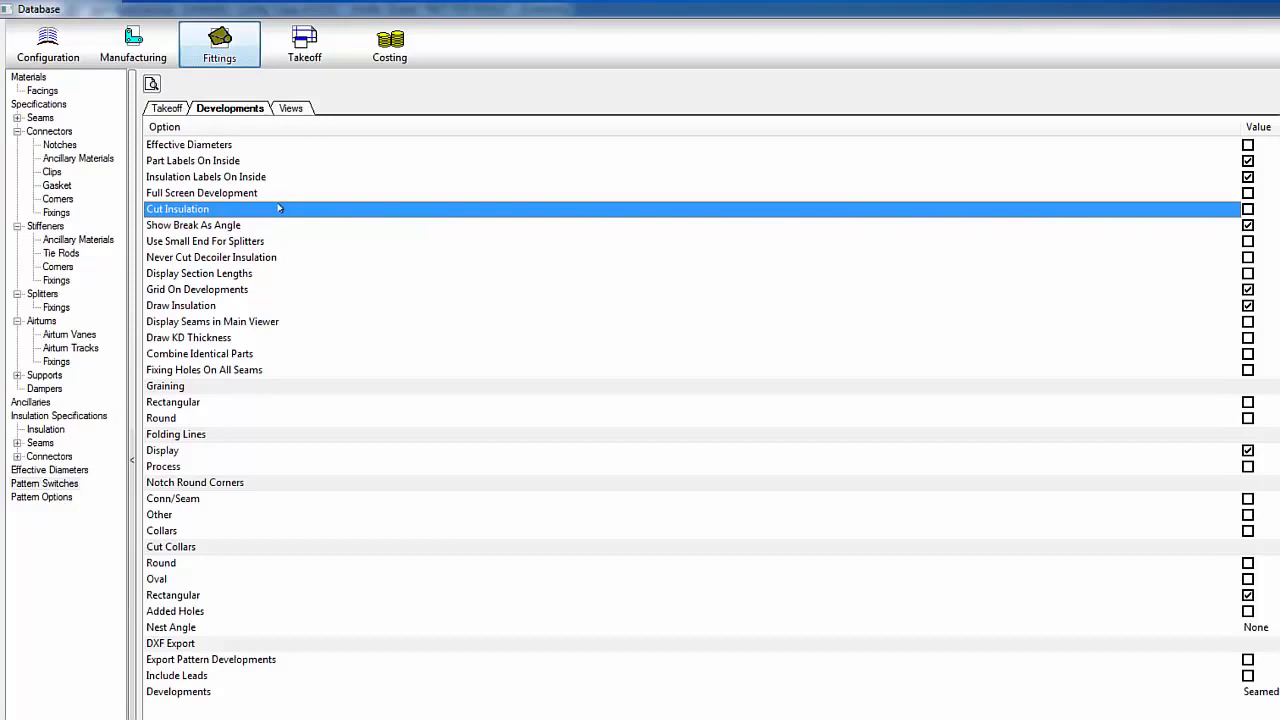
left_click(230, 564)
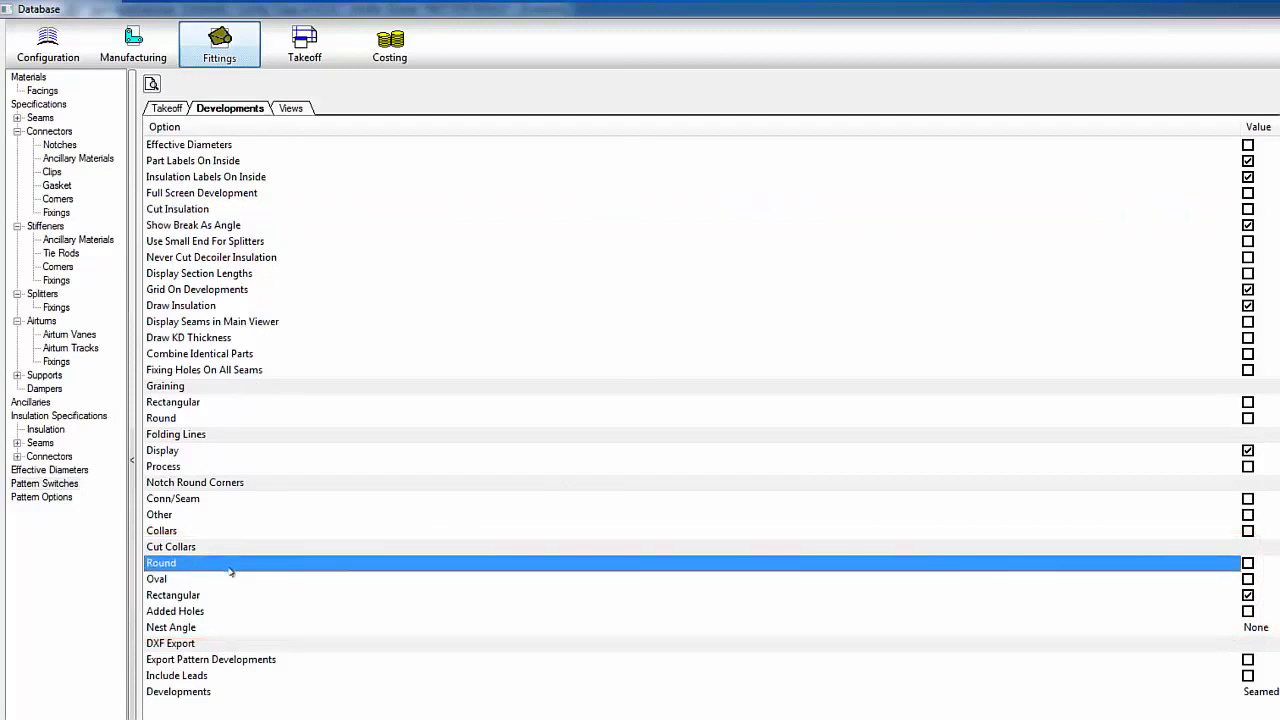
left_click(233, 579)
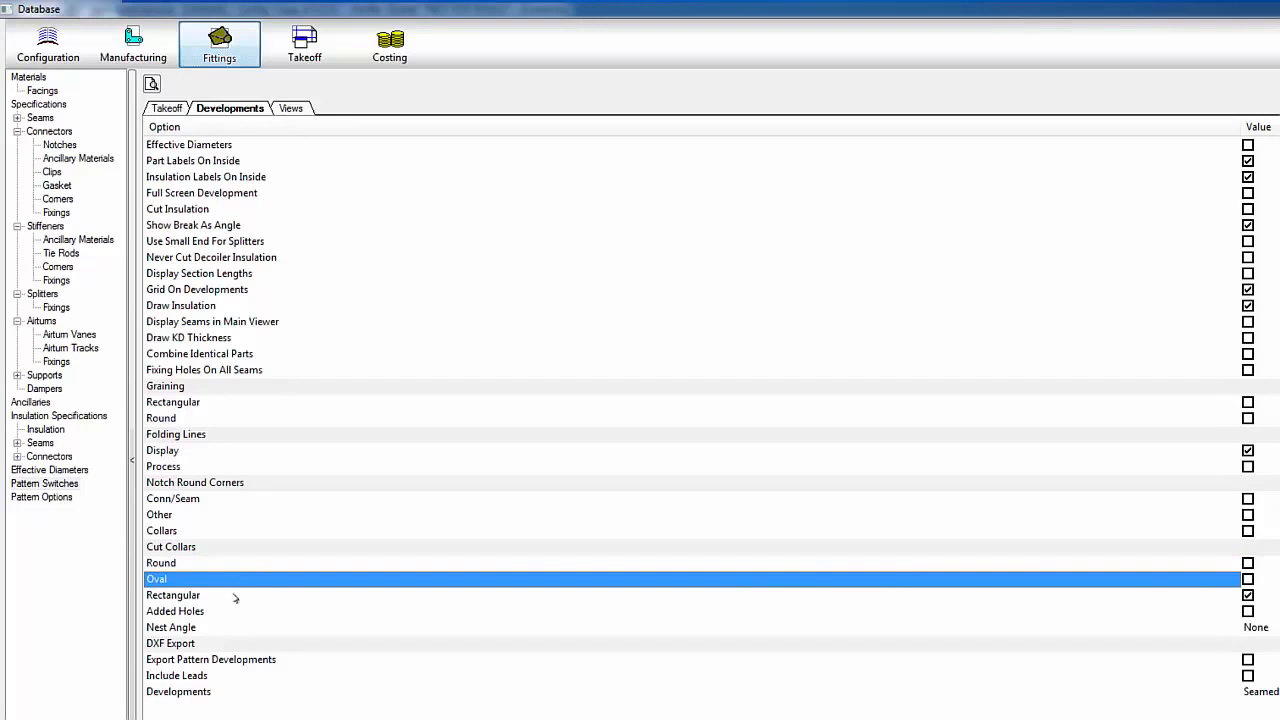
left_click(234, 597)
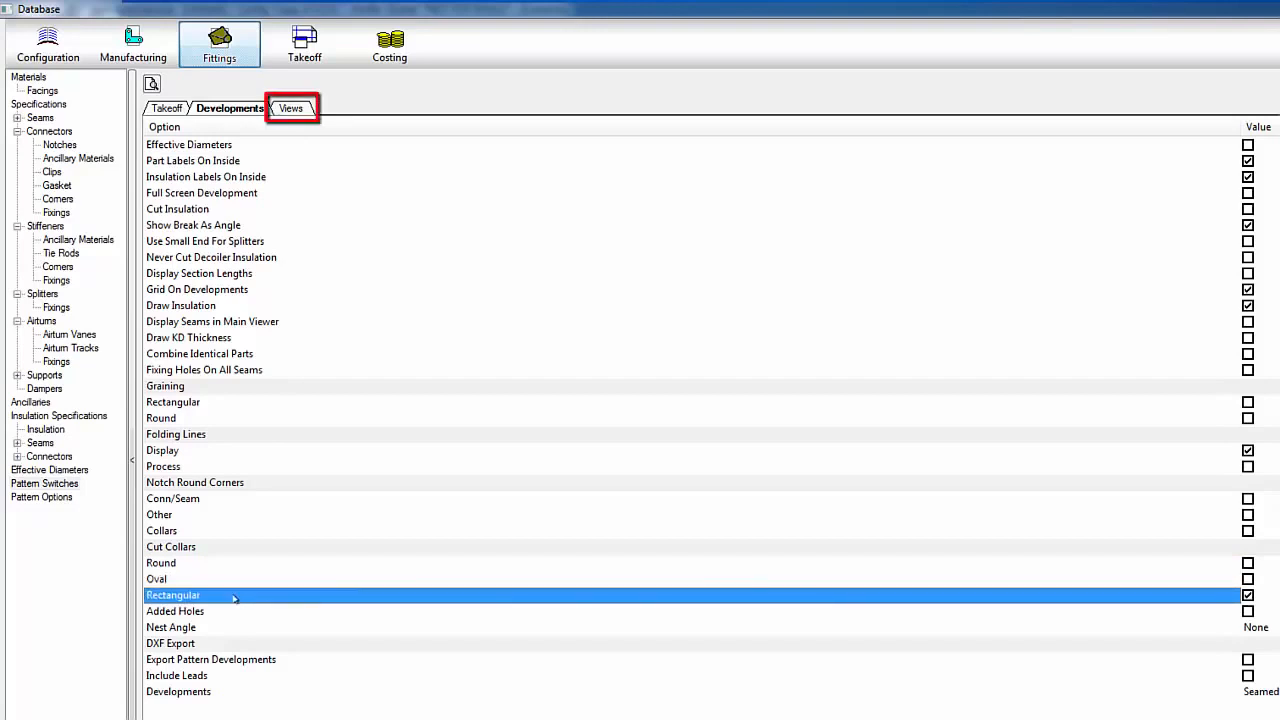
left_click(288, 109)
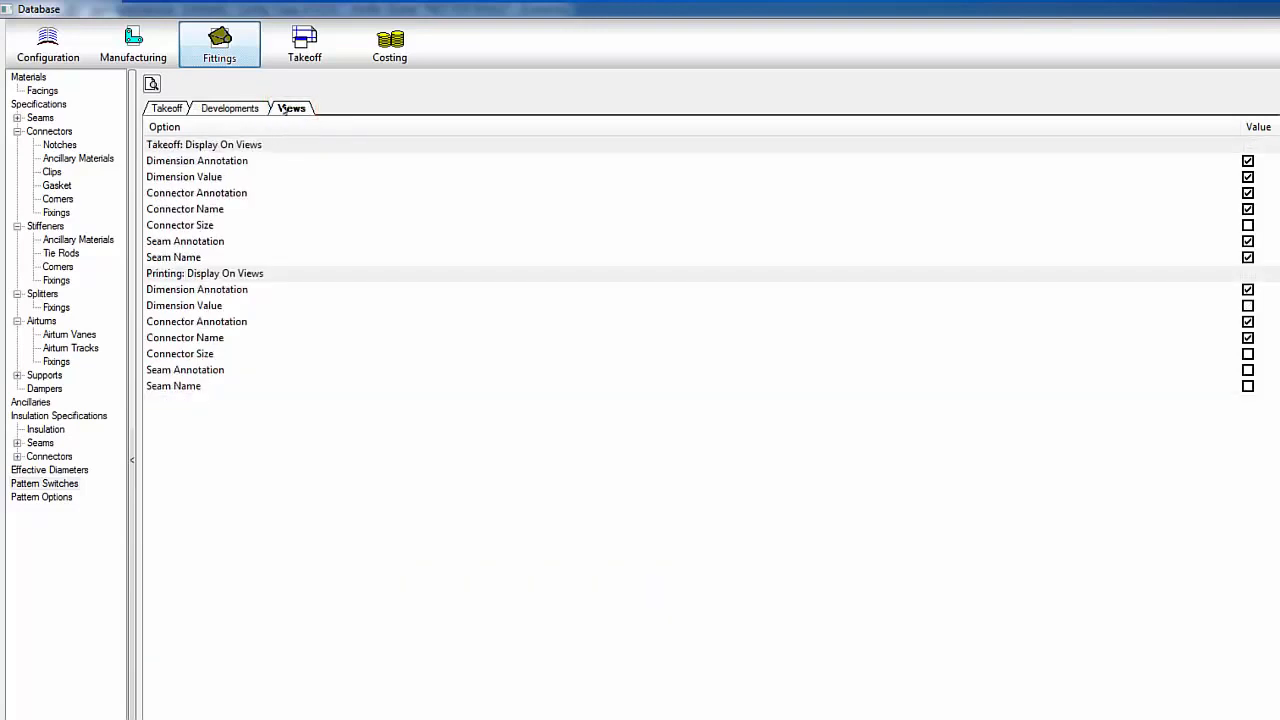
Step: Compare the takeoff and printing Dimension Annotation view options, then go to Pattern Options
left_click(278, 164)
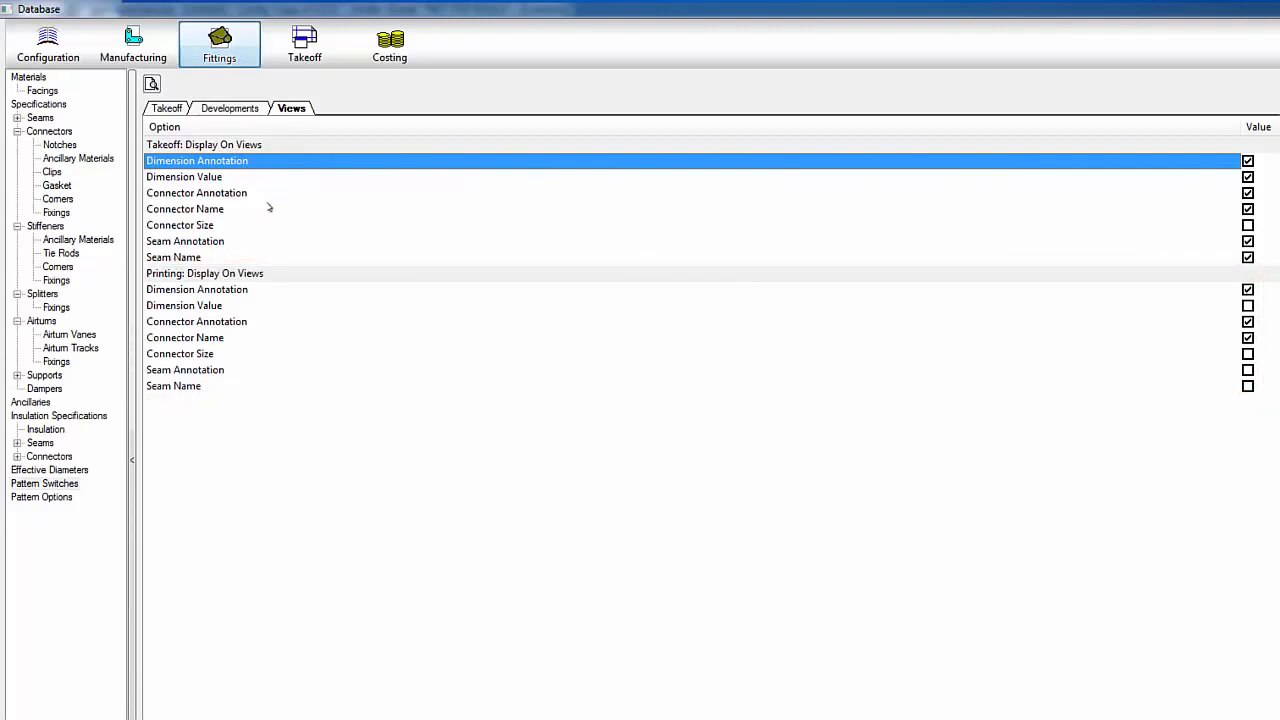
left_click(269, 290)
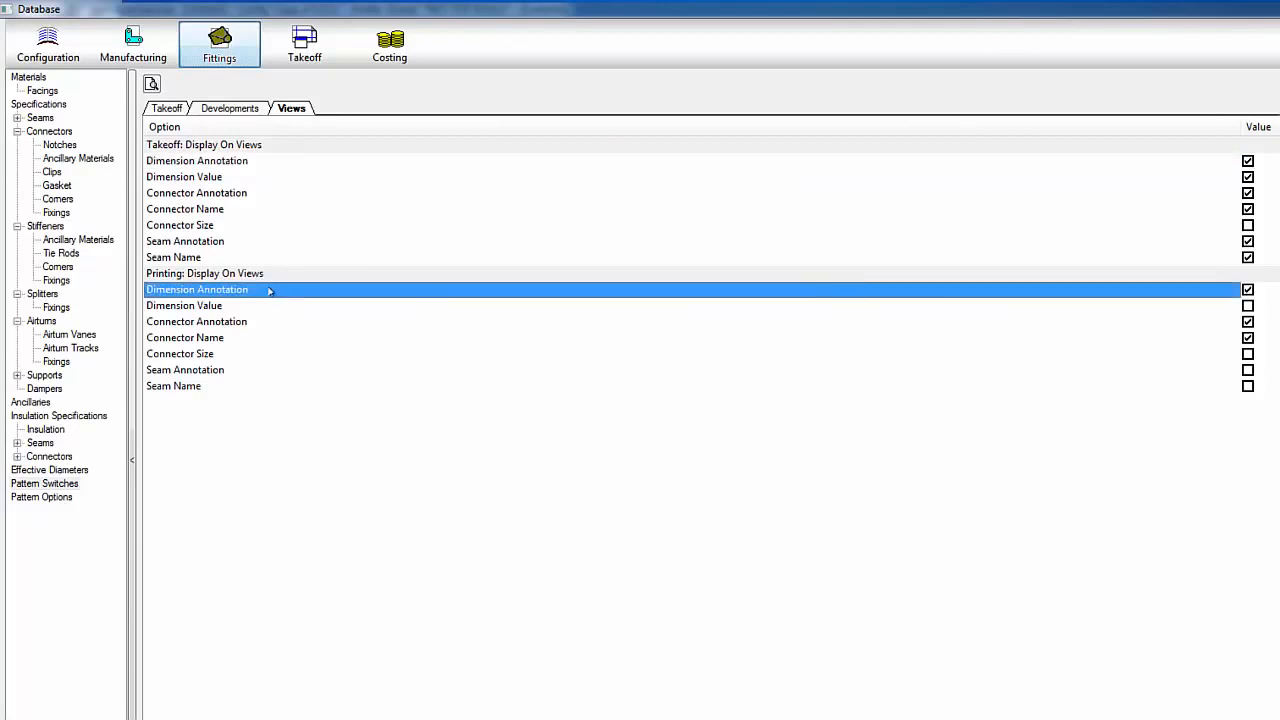
left_click(52, 497)
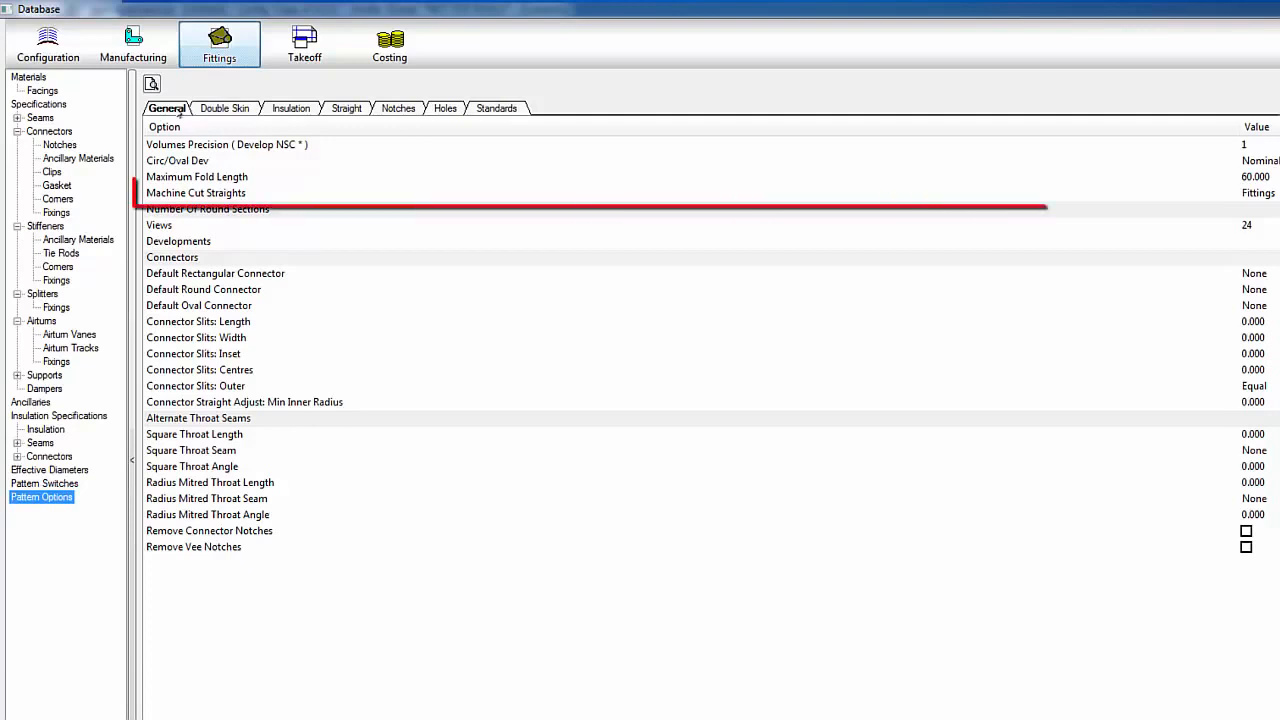
Step: Note Machine Cut Straights set to Fittings, then cancel the database settings with Esc
left_click(270, 196)
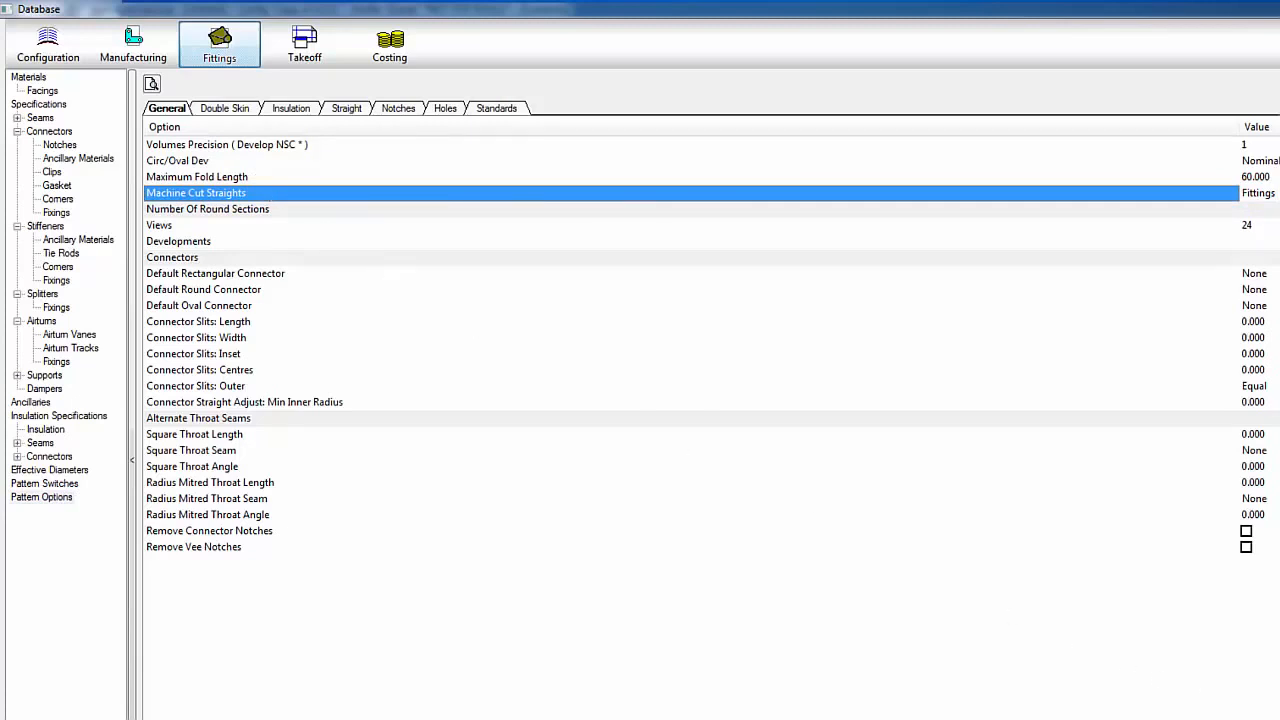
key("Escape")
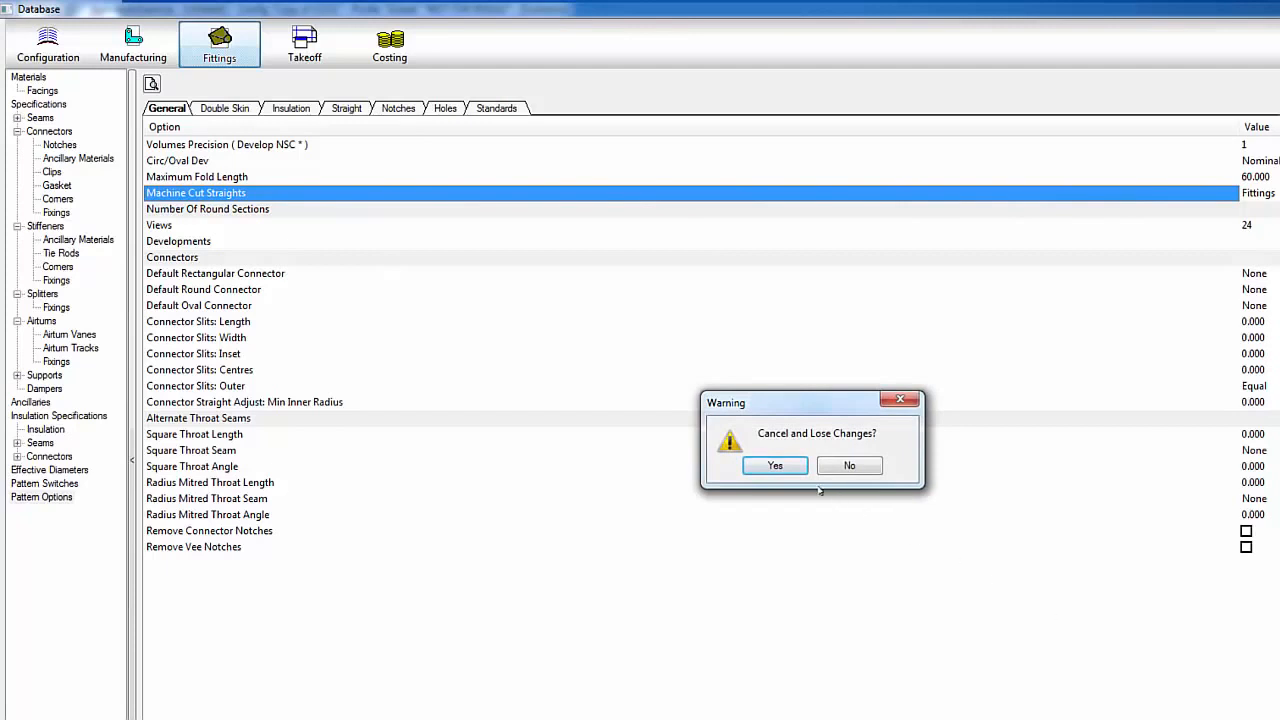